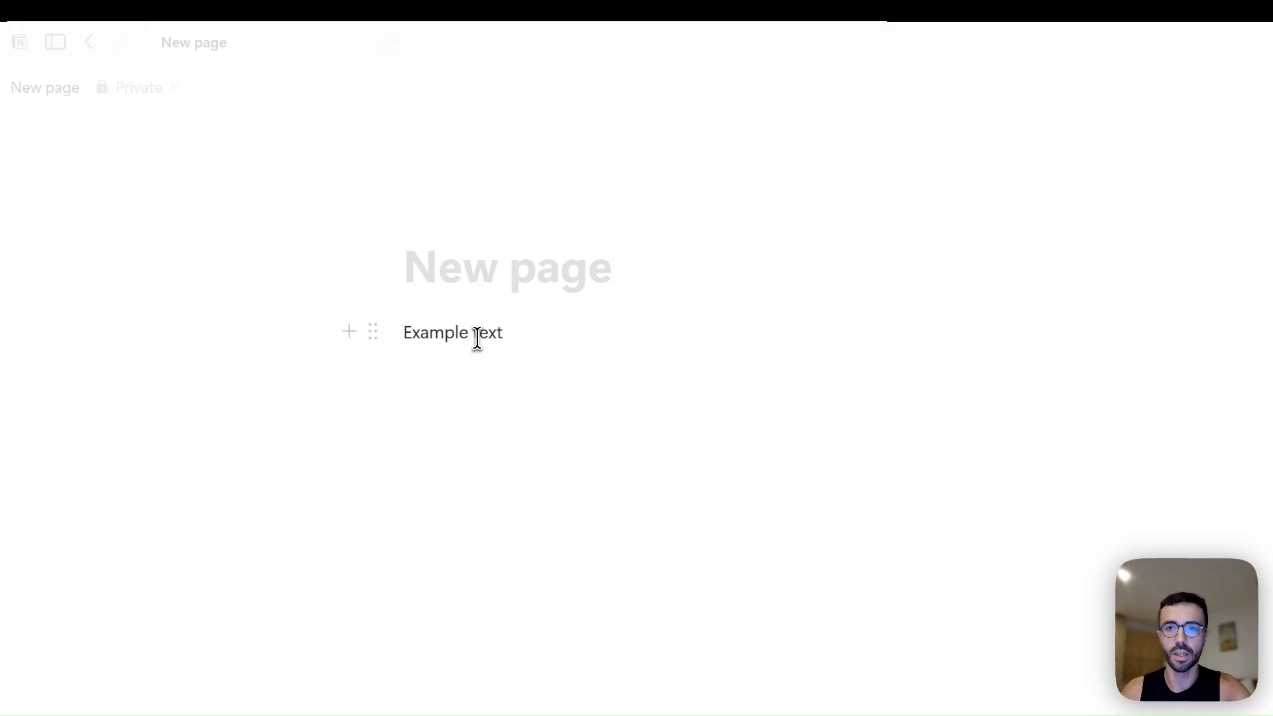
# Format the "Example text" line as bold and italic with red text color.
pyautogui.tripleClick(477, 338)
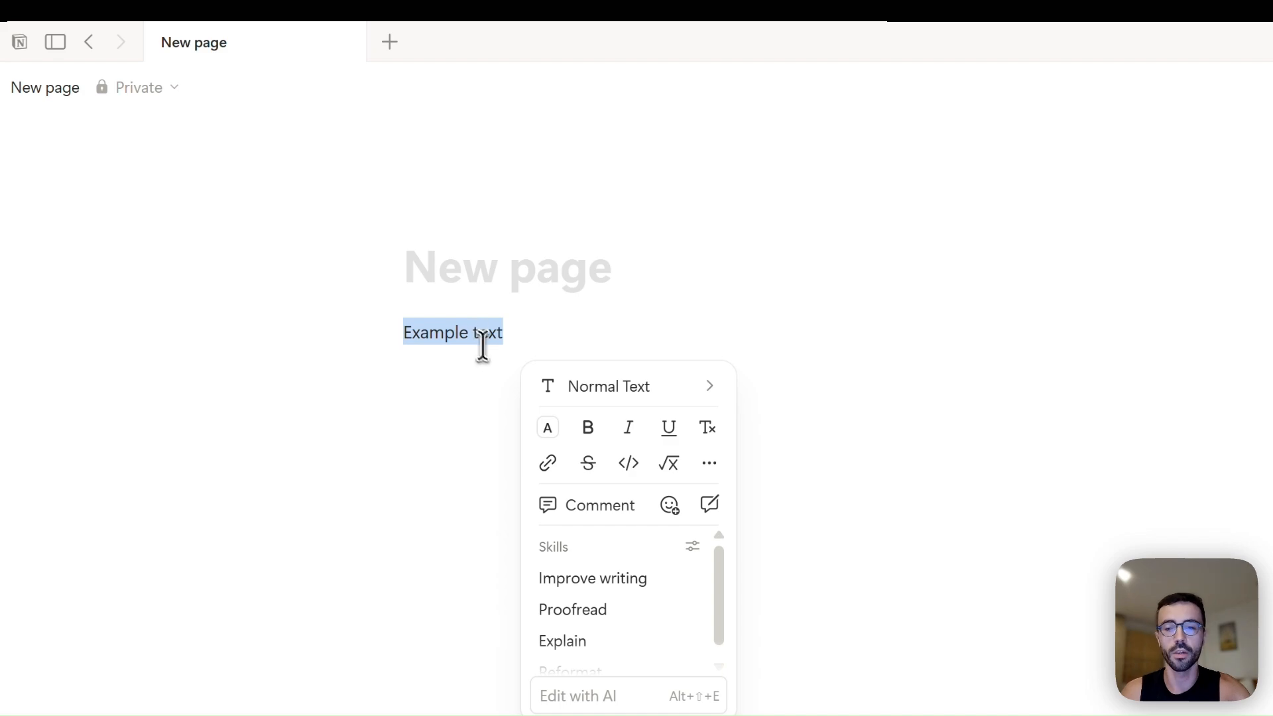
pyautogui.click(584, 429)
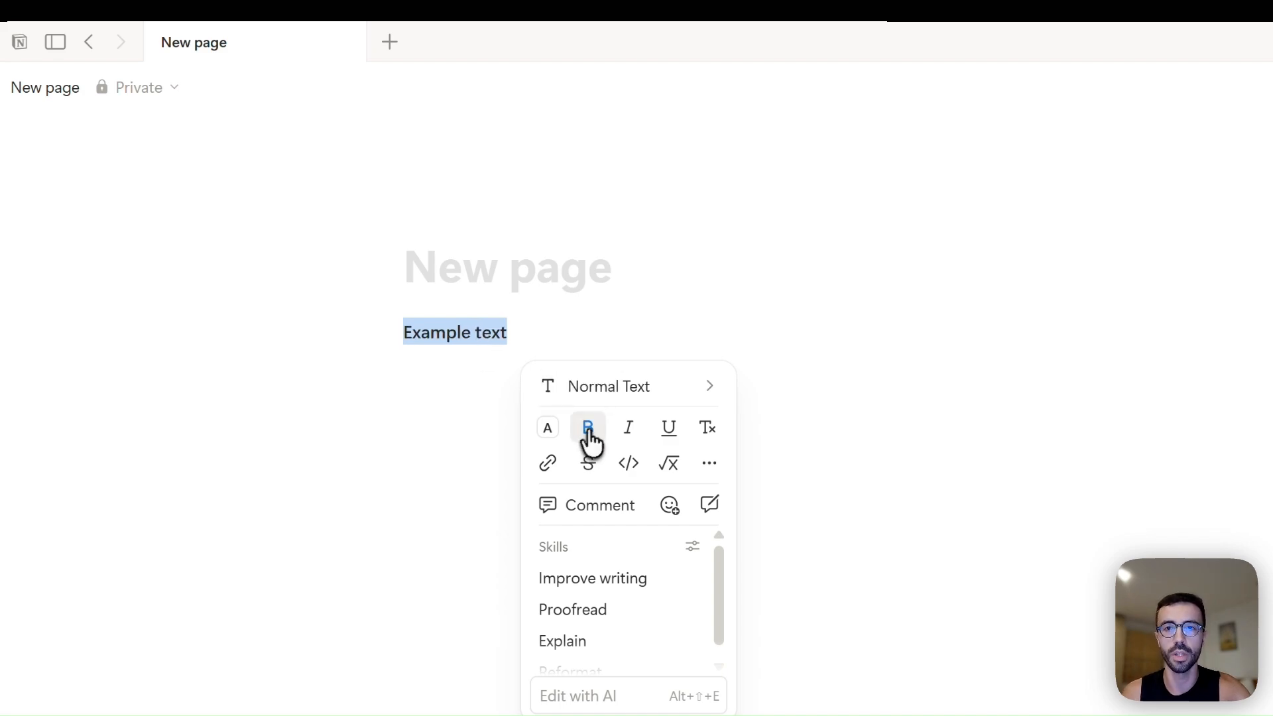
pyautogui.click(633, 439)
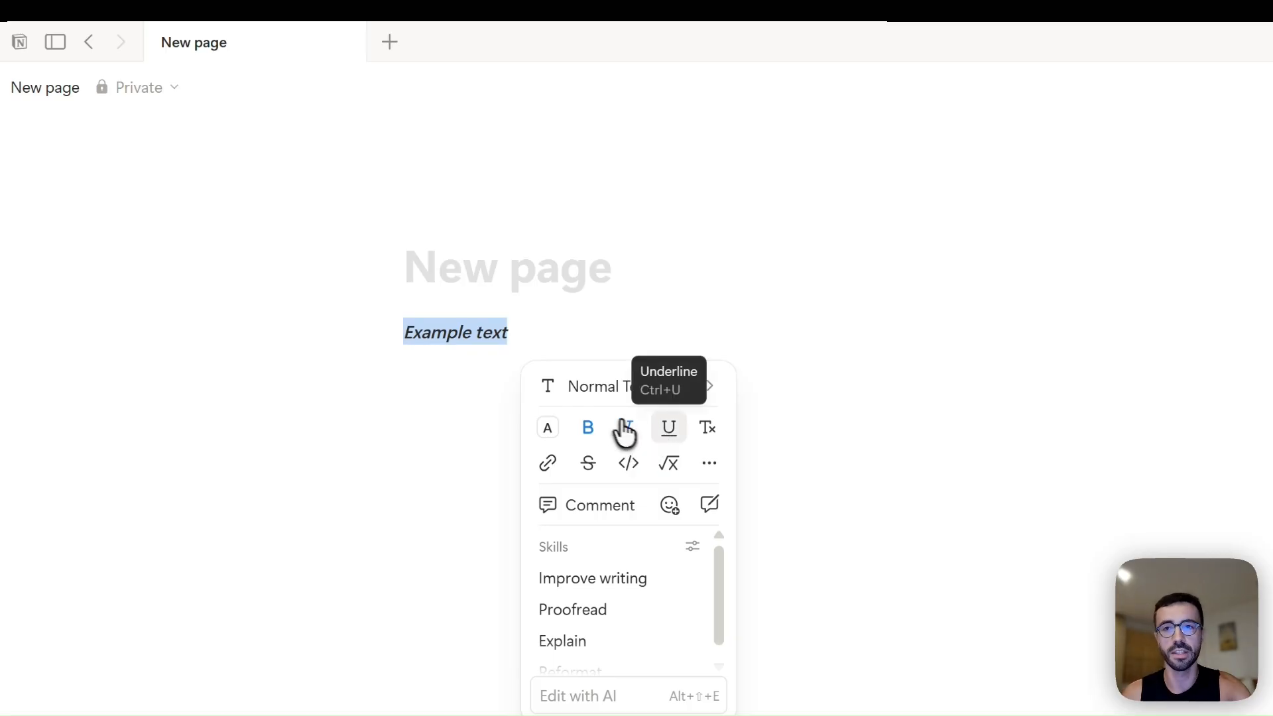
pyautogui.moveTo(617, 392)
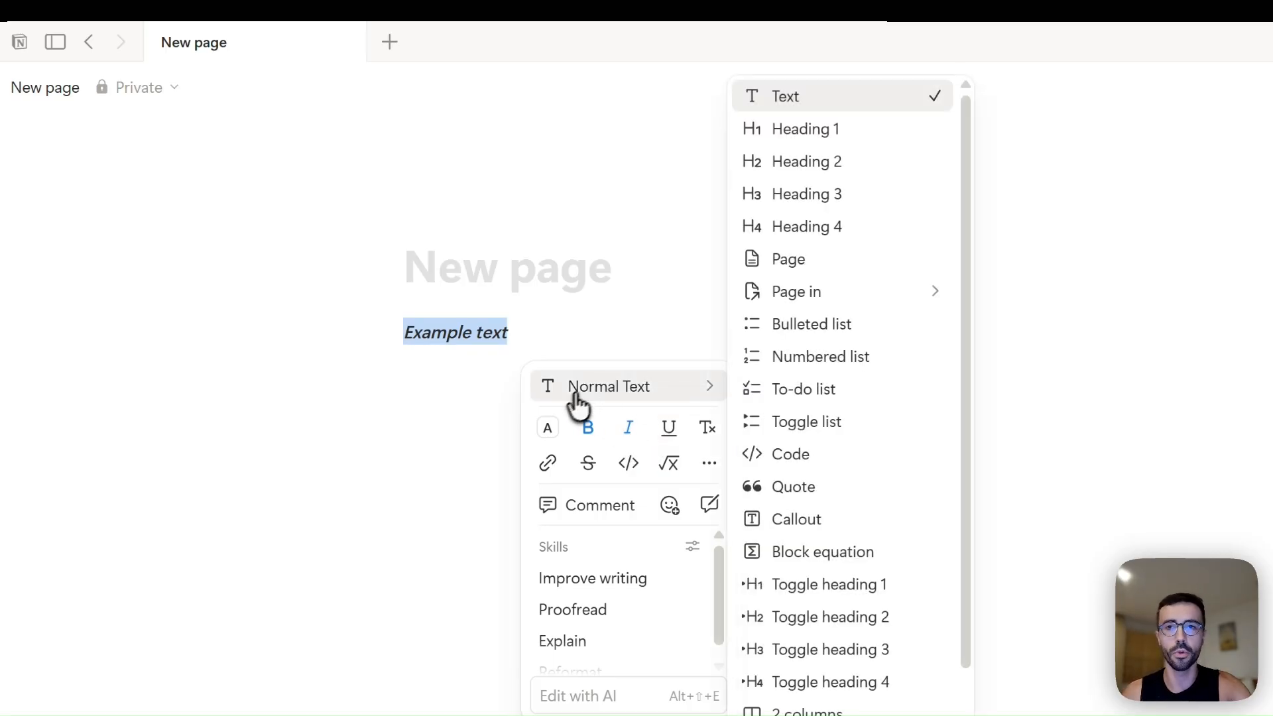
pyautogui.click(552, 428)
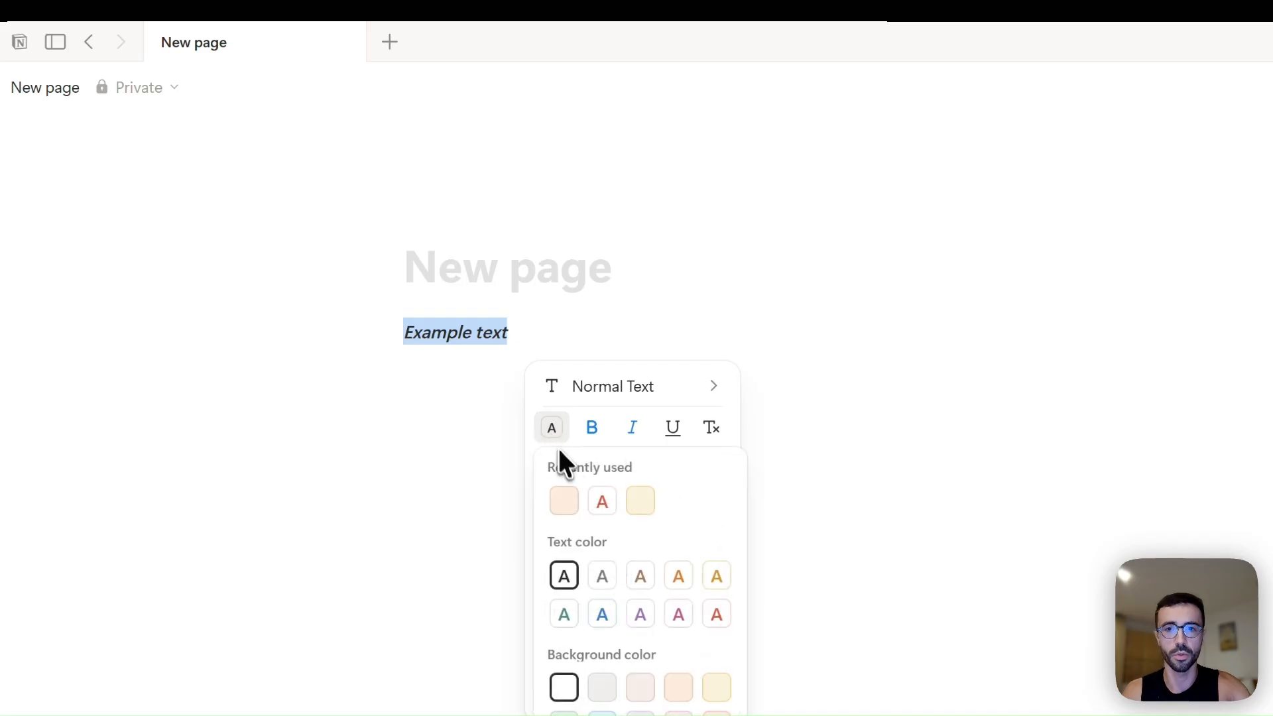
pyautogui.click(602, 502)
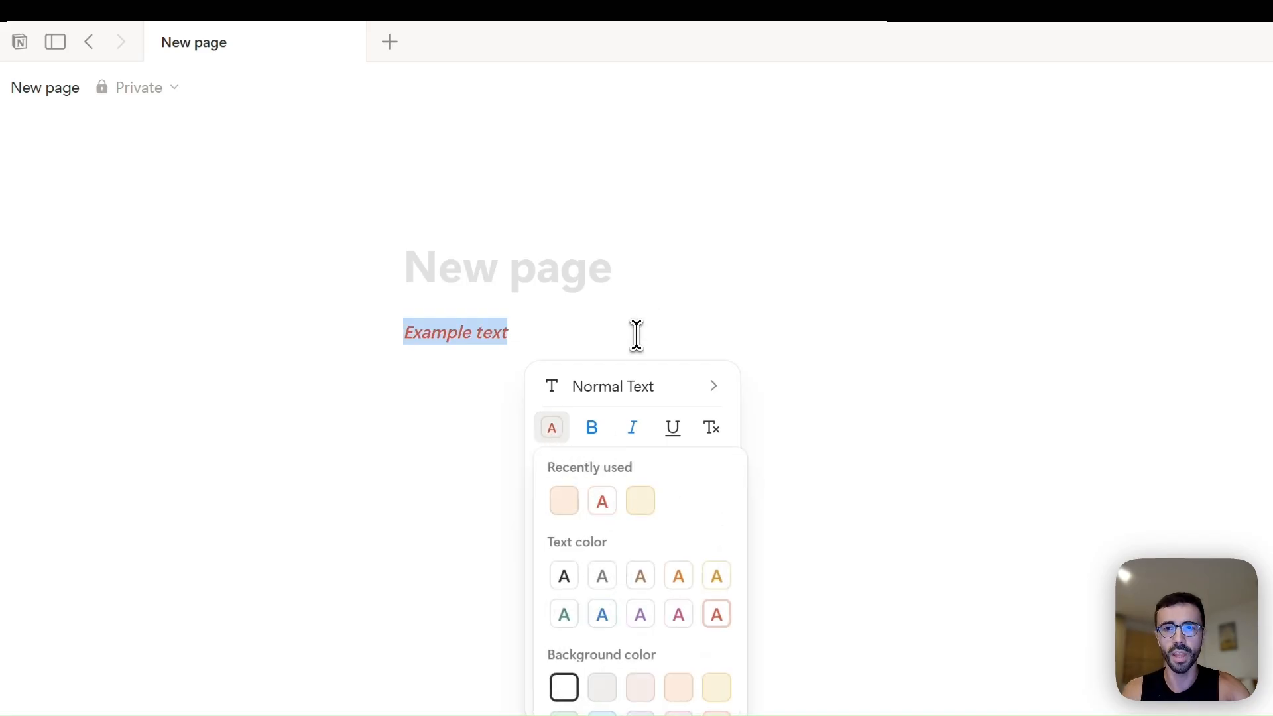
pyautogui.click(637, 336)
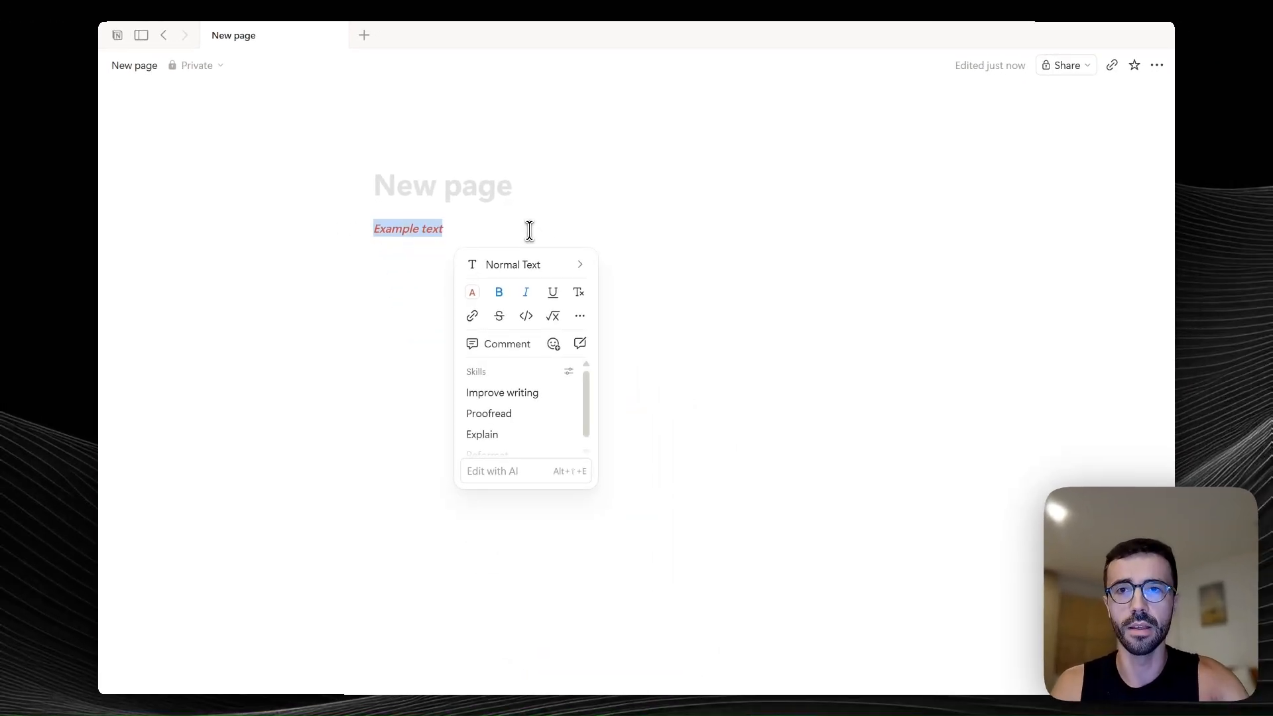
# Examine the block types that the selected "Example text" can be converted into, without changing it.
pyautogui.moveTo(530, 230); pyautogui.dragTo(355, 241)
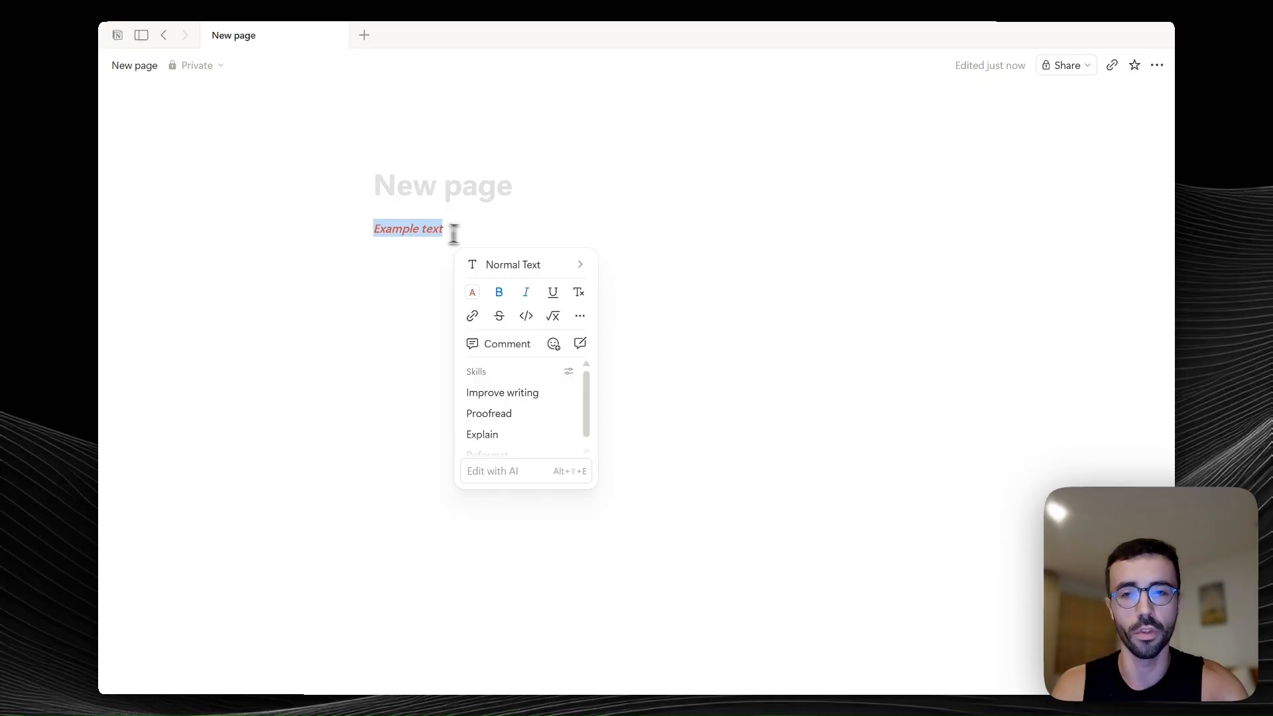
pyautogui.click(556, 267)
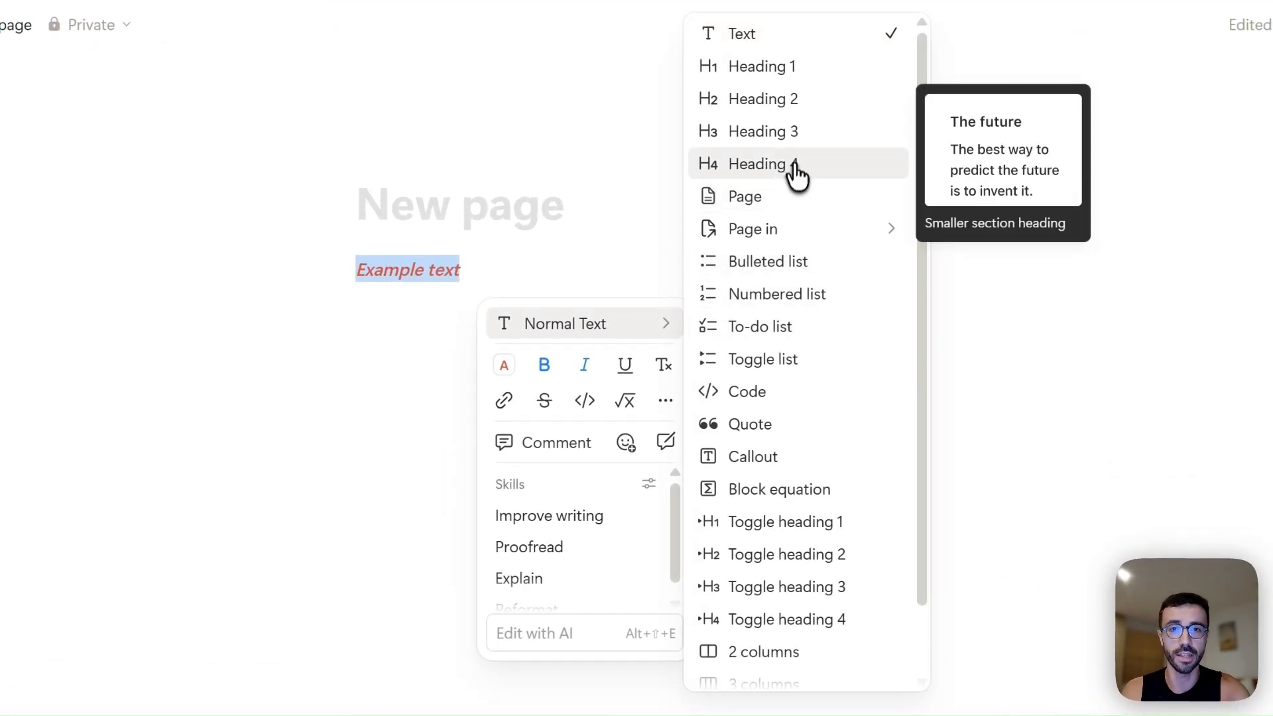
pyautogui.scroll(-2, 787, 219)
pyautogui.scroll(3, 791, 345)
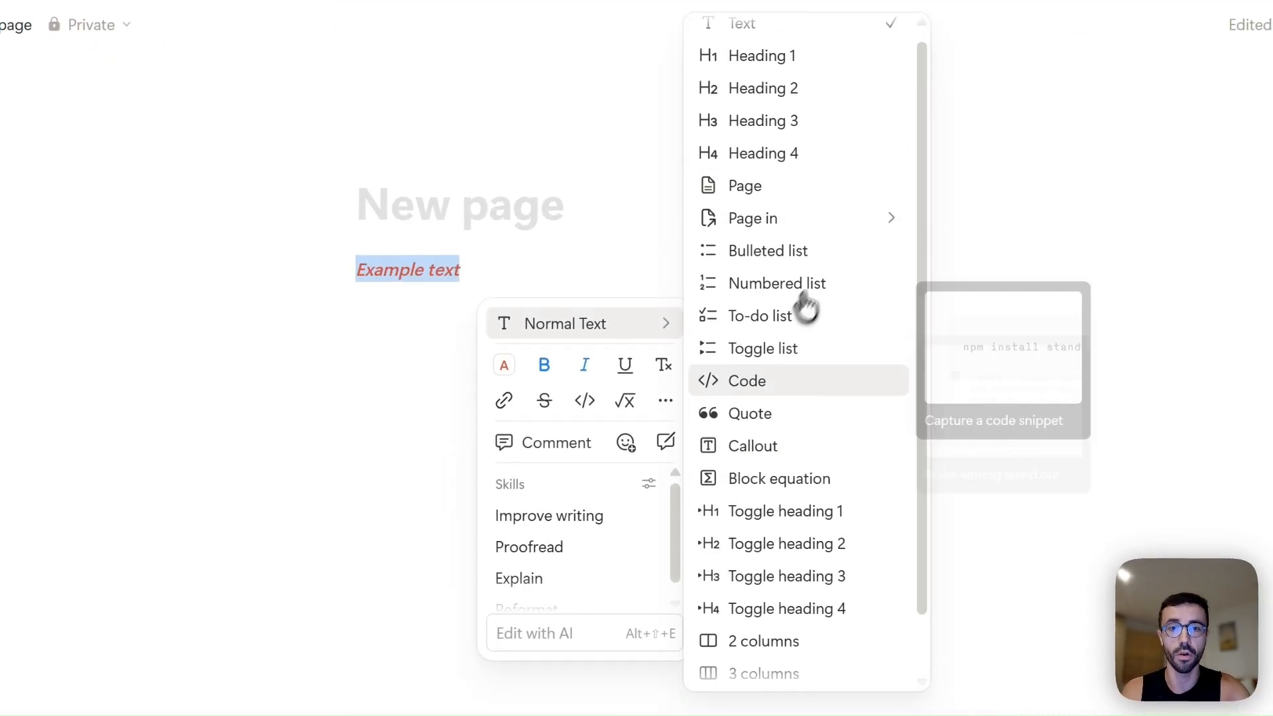
pyautogui.press('Escape')
pyautogui.click(480, 260)
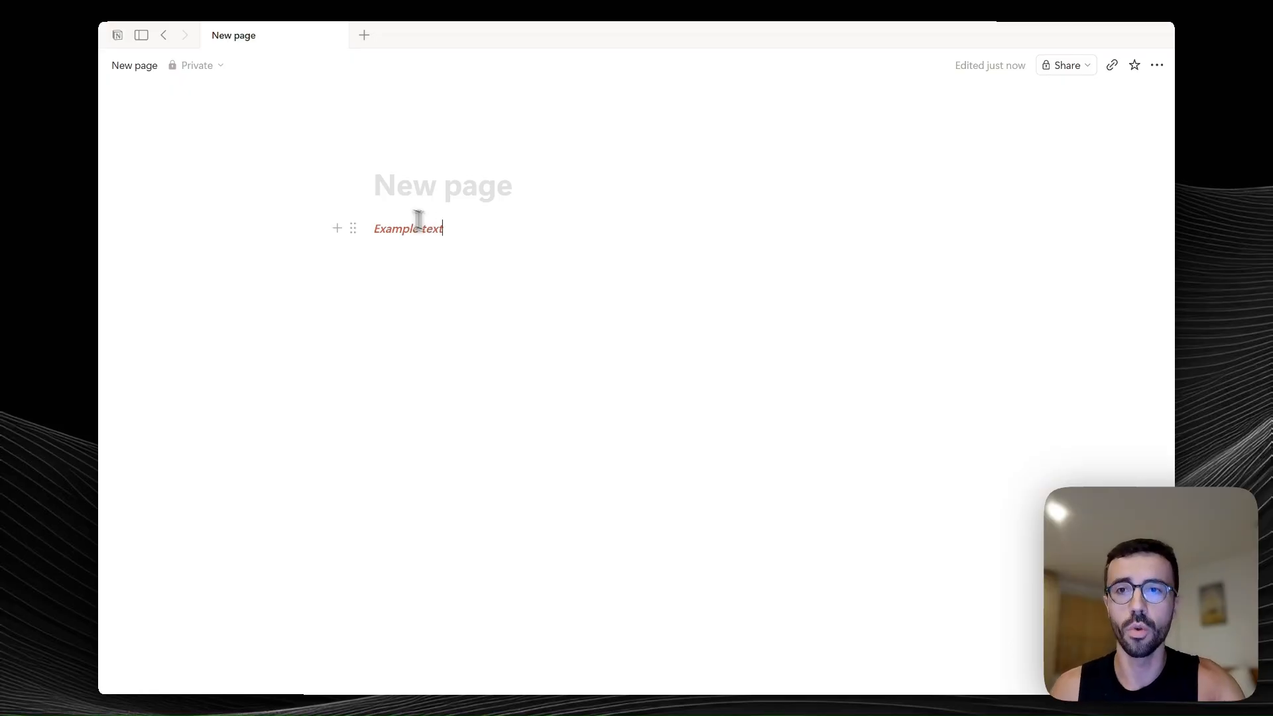
# Browse the available block types and insert a simple table block below "Example text".
pyautogui.moveTo(355, 227)
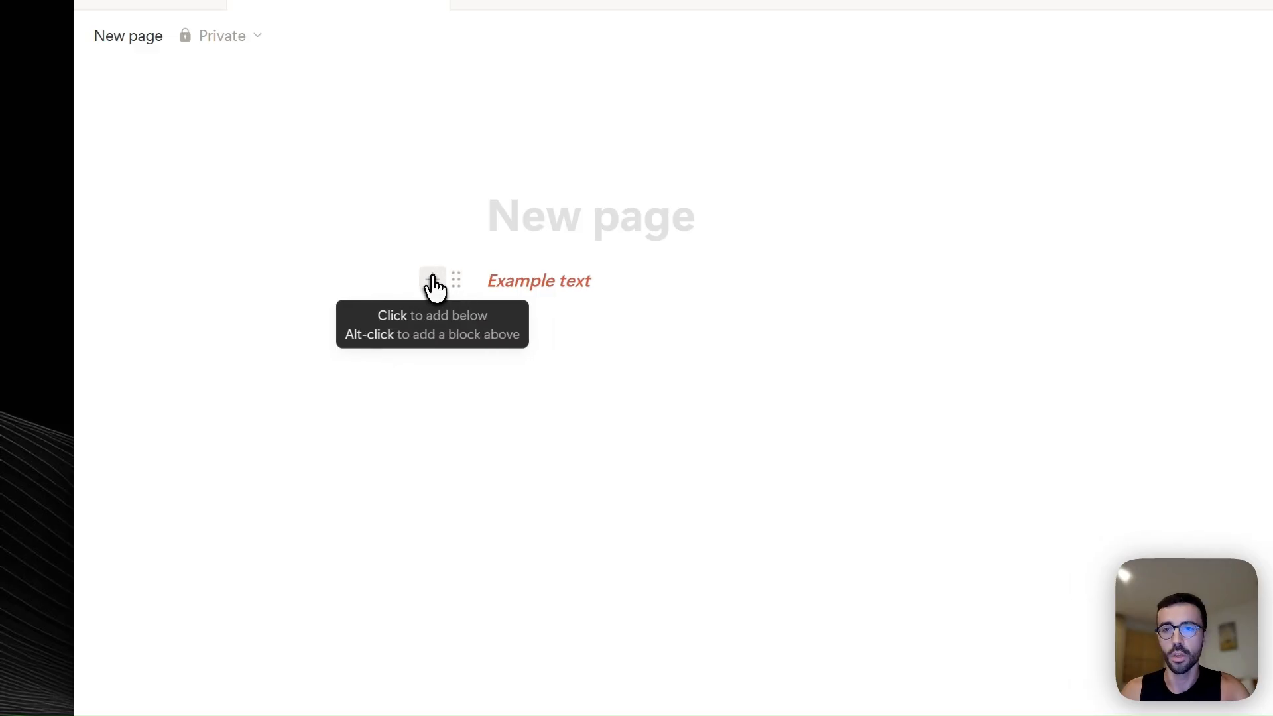
pyautogui.click(433, 284)
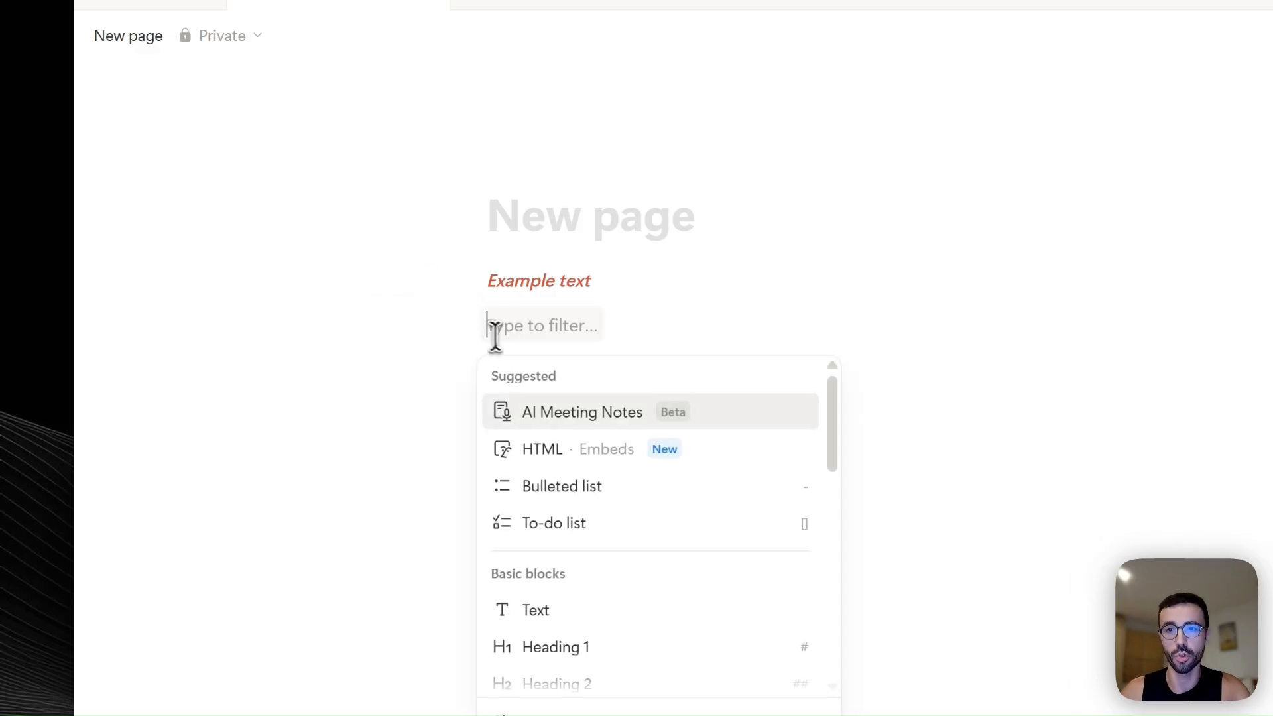
pyautogui.scroll(-10, 653, 440)
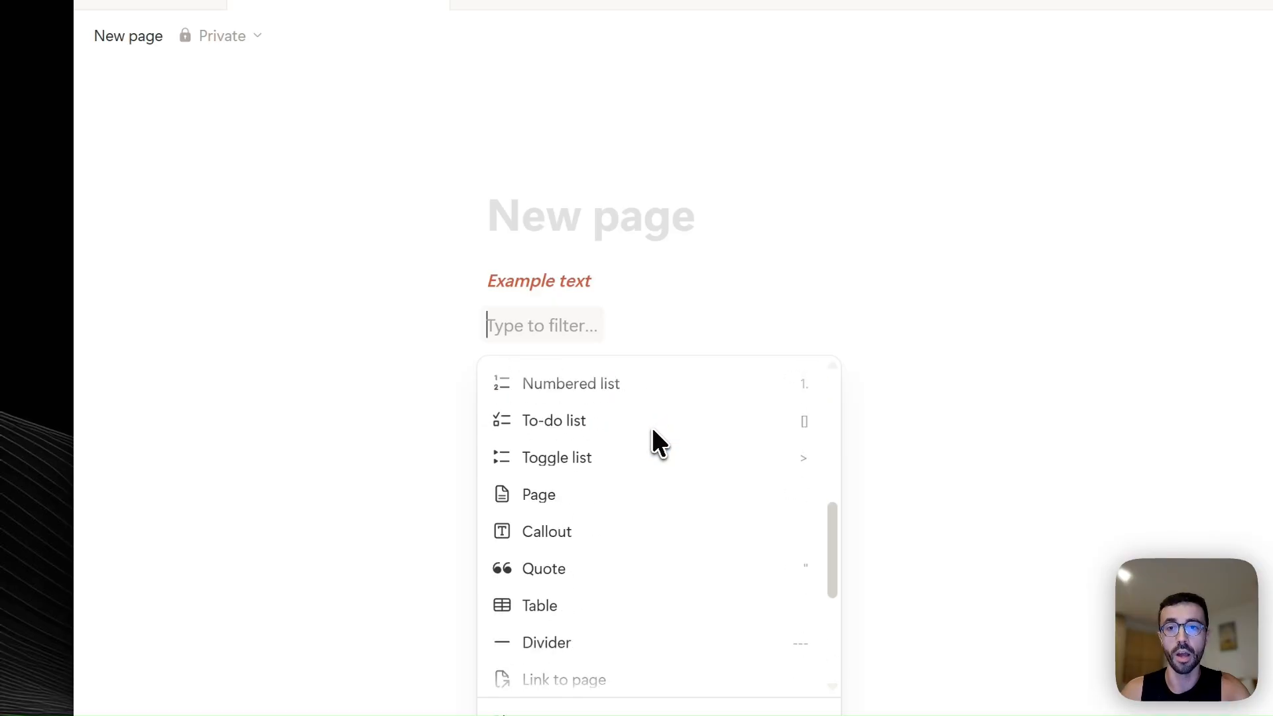
pyautogui.scroll(-3, 727, 442)
pyautogui.scroll(8, 726, 443)
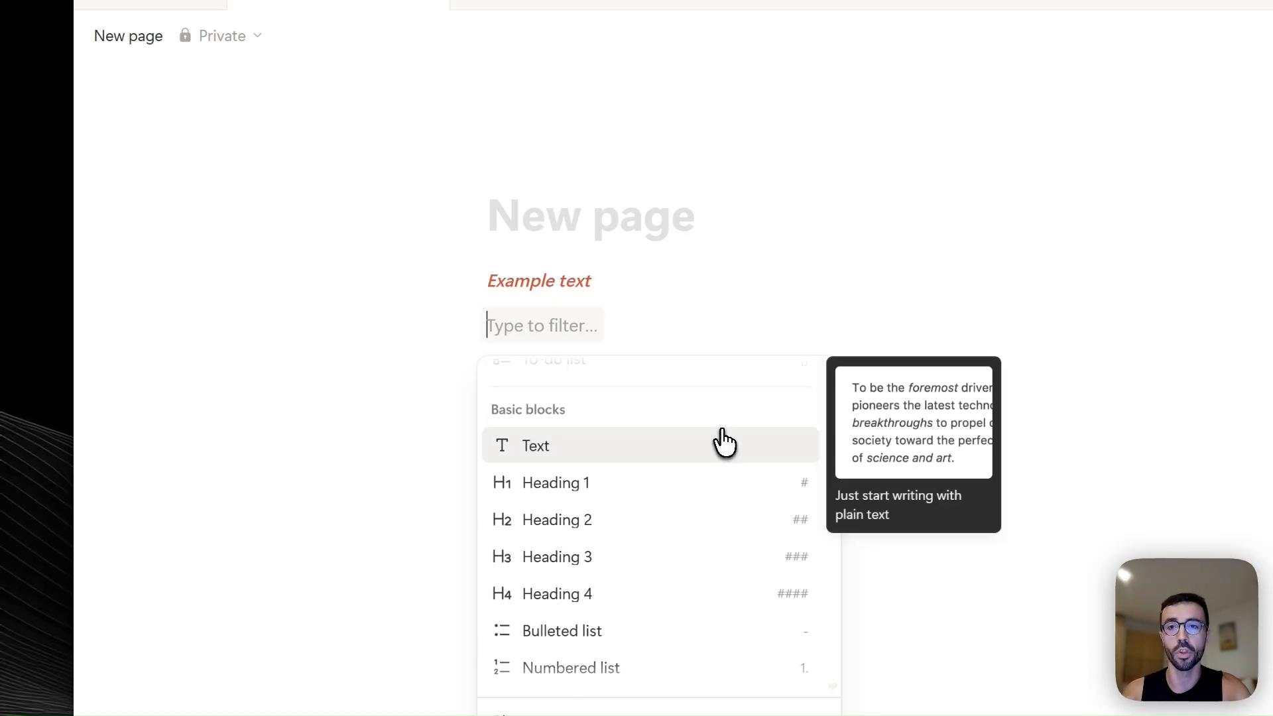
pyautogui.scroll(-5, 723, 443)
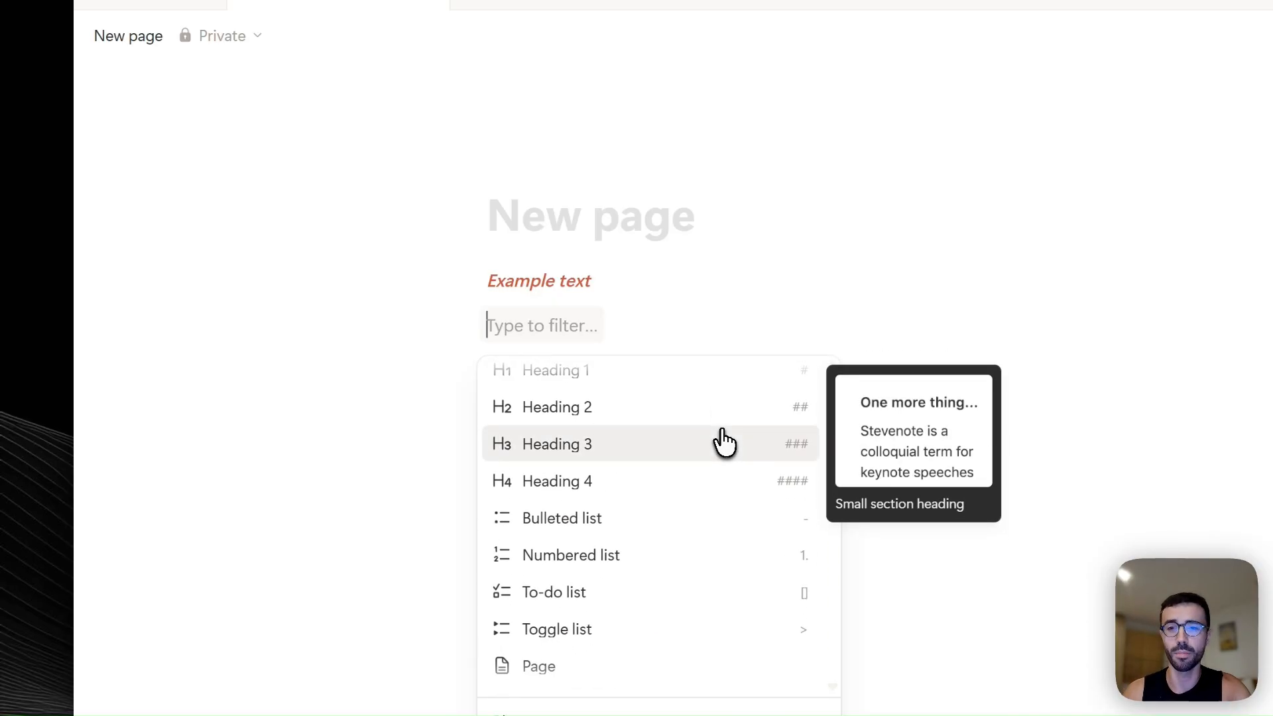
pyautogui.scroll(-5, 724, 443)
pyautogui.scroll(5, 619, 491)
pyautogui.scroll(-1, 569, 588)
pyautogui.scroll(-2, 620, 498)
pyautogui.scroll(-3, 619, 501)
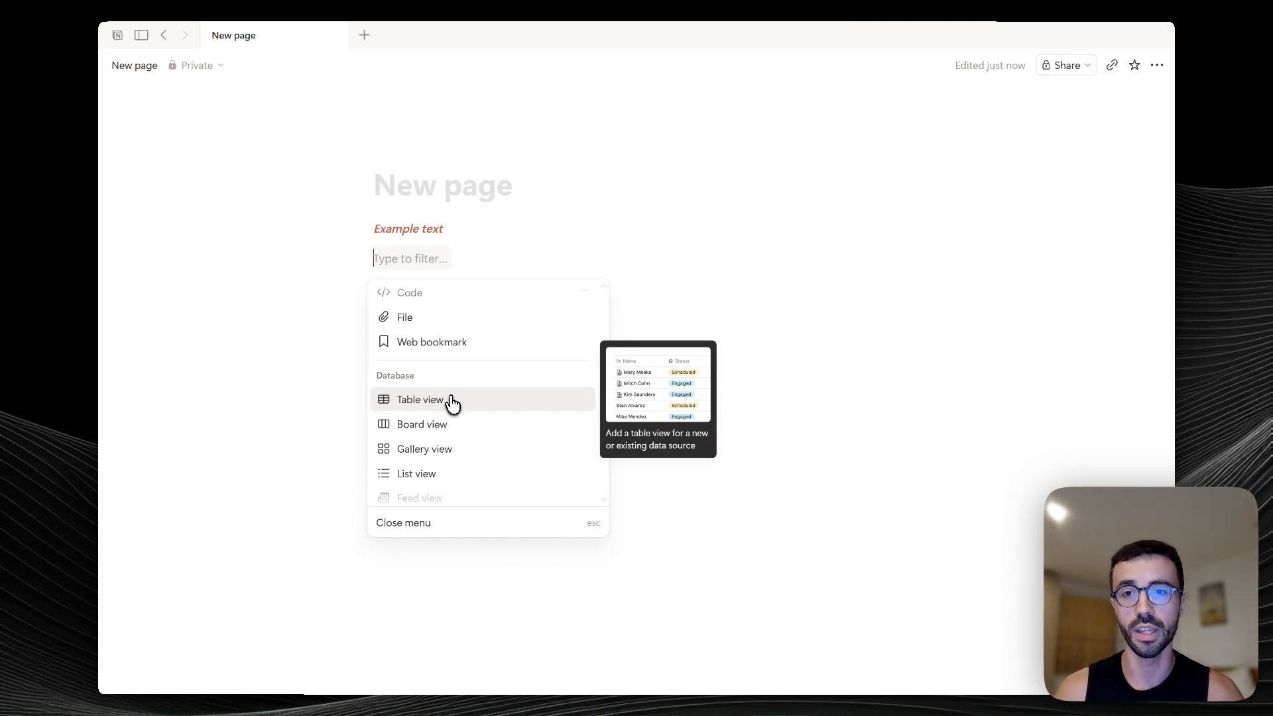
pyautogui.scroll(5, 466, 387)
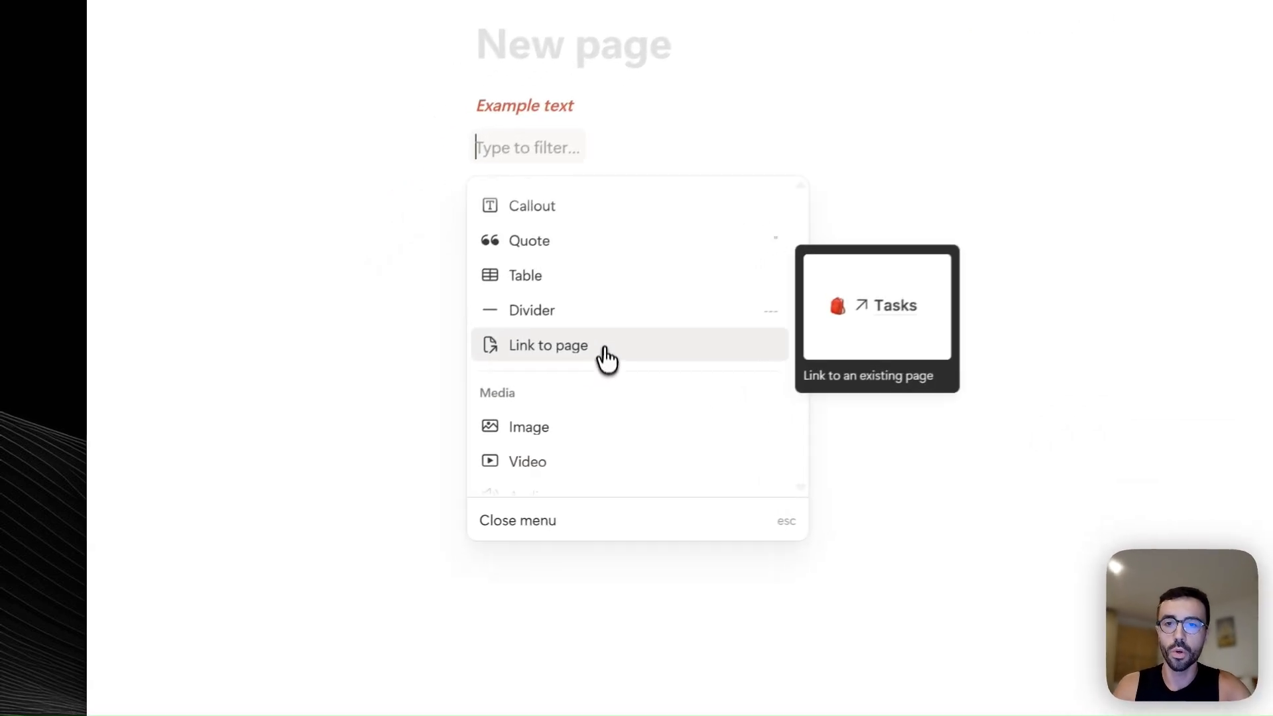
pyautogui.click(466, 395)
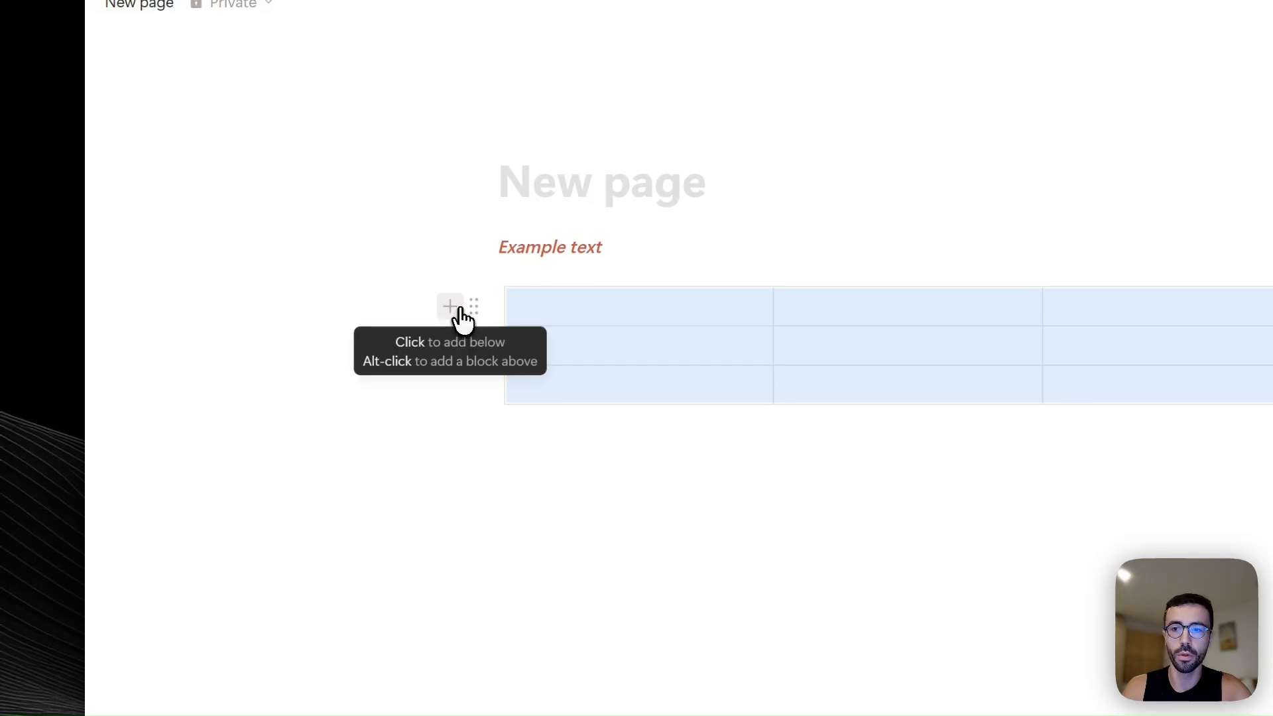
# Arrange the blocks in two columns, with "Example text" on the left and the table on the right.
pyautogui.moveTo(472, 250); pyautogui.dragTo(481, 295)
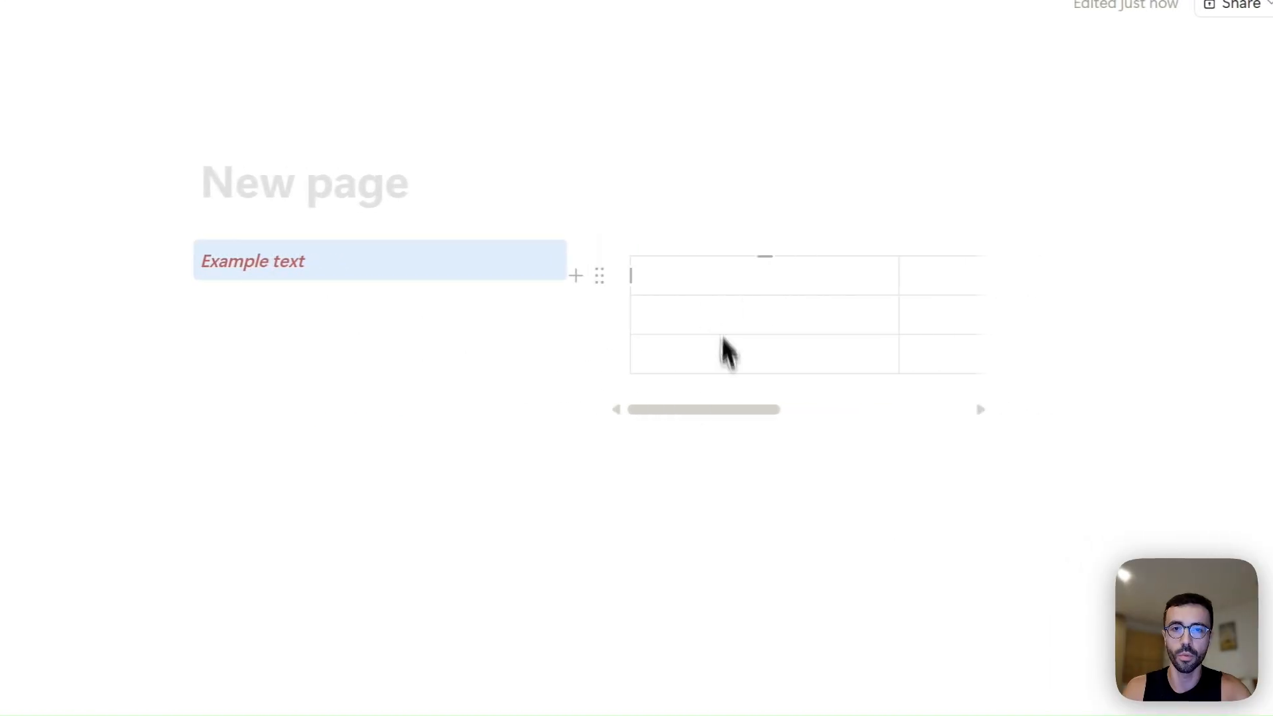
pyautogui.moveTo(711, 418); pyautogui.dragTo(620, 414)
pyautogui.click(214, 265)
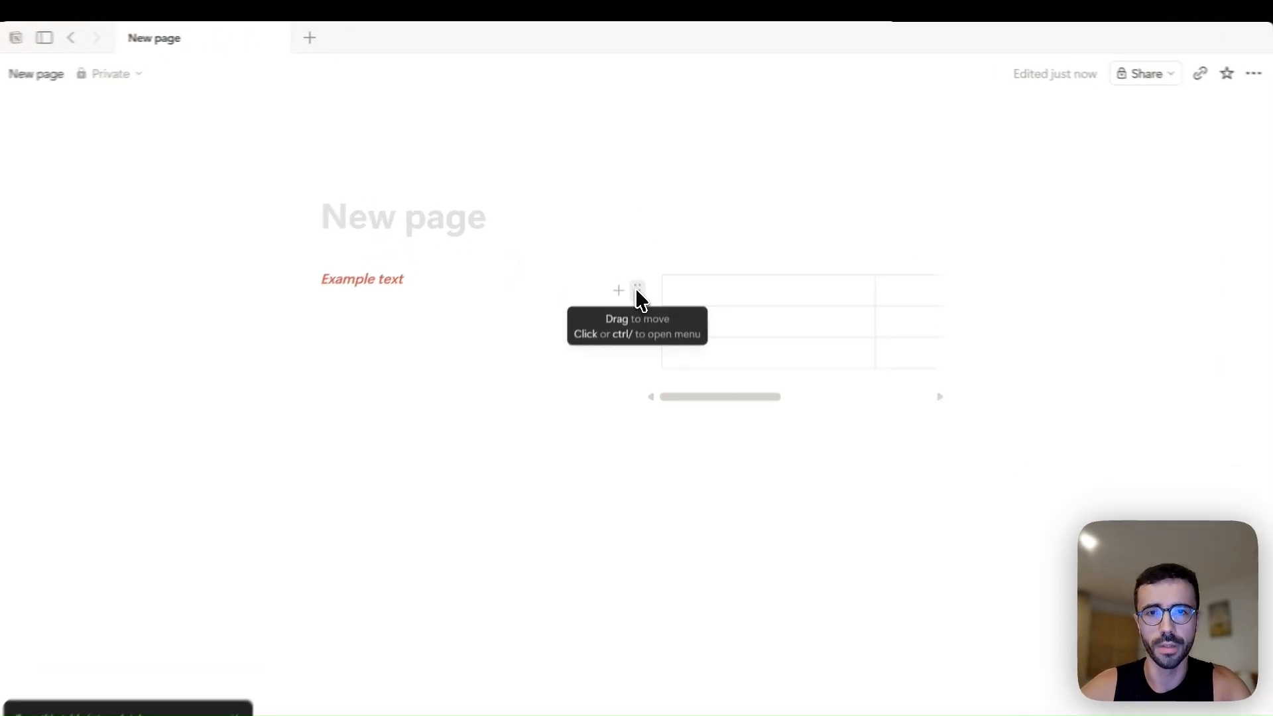
# Review the block actions available for the table, such as width, header row and header column options.
pyautogui.click(636, 289)
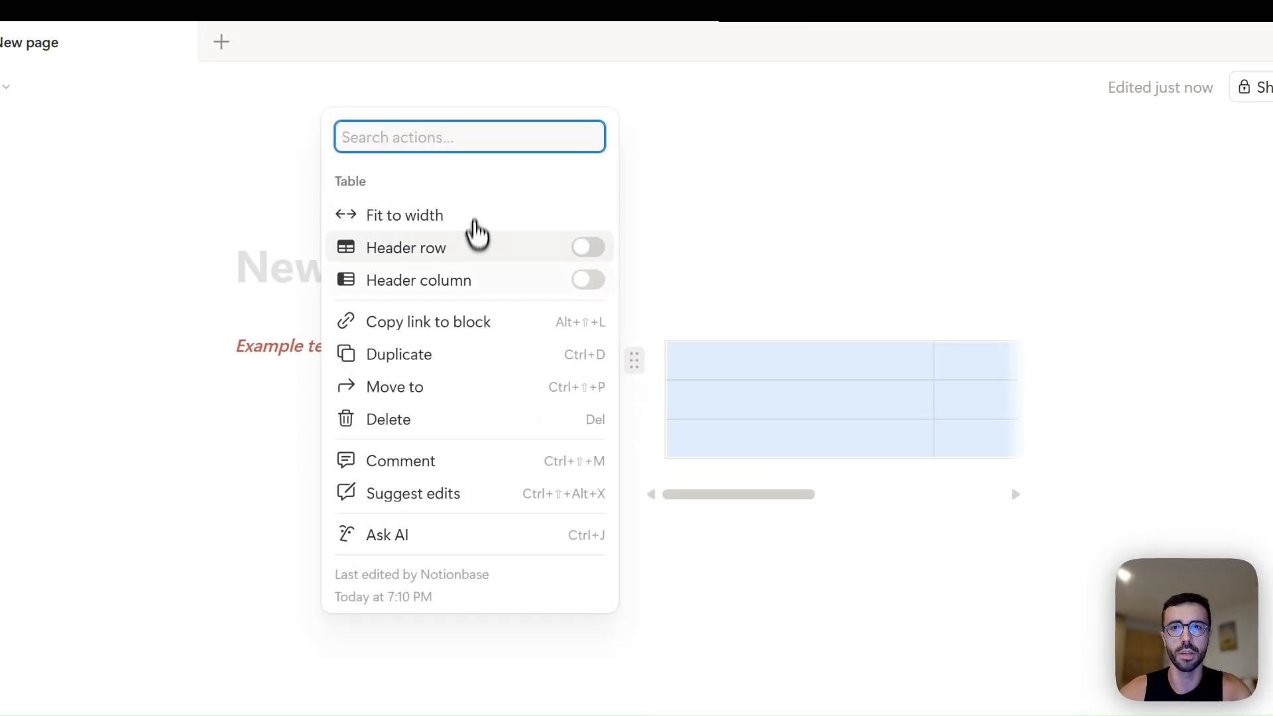
pyautogui.click(635, 368)
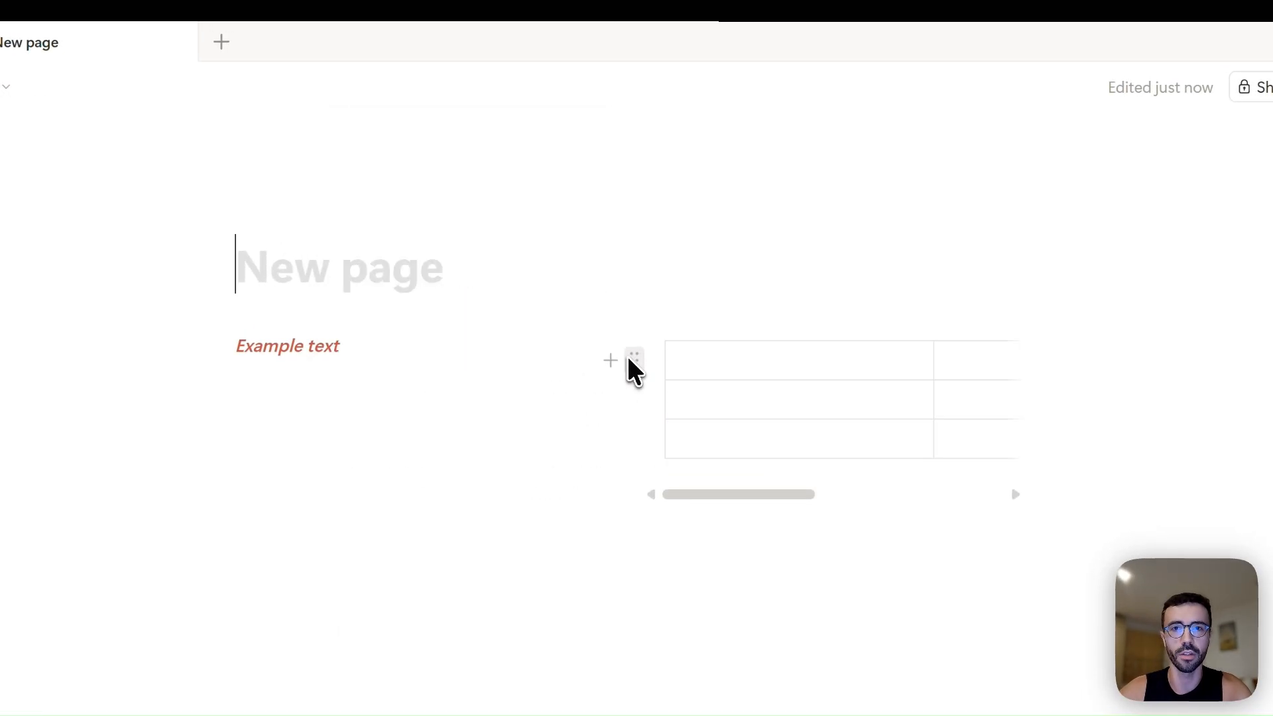
pyautogui.click(633, 360)
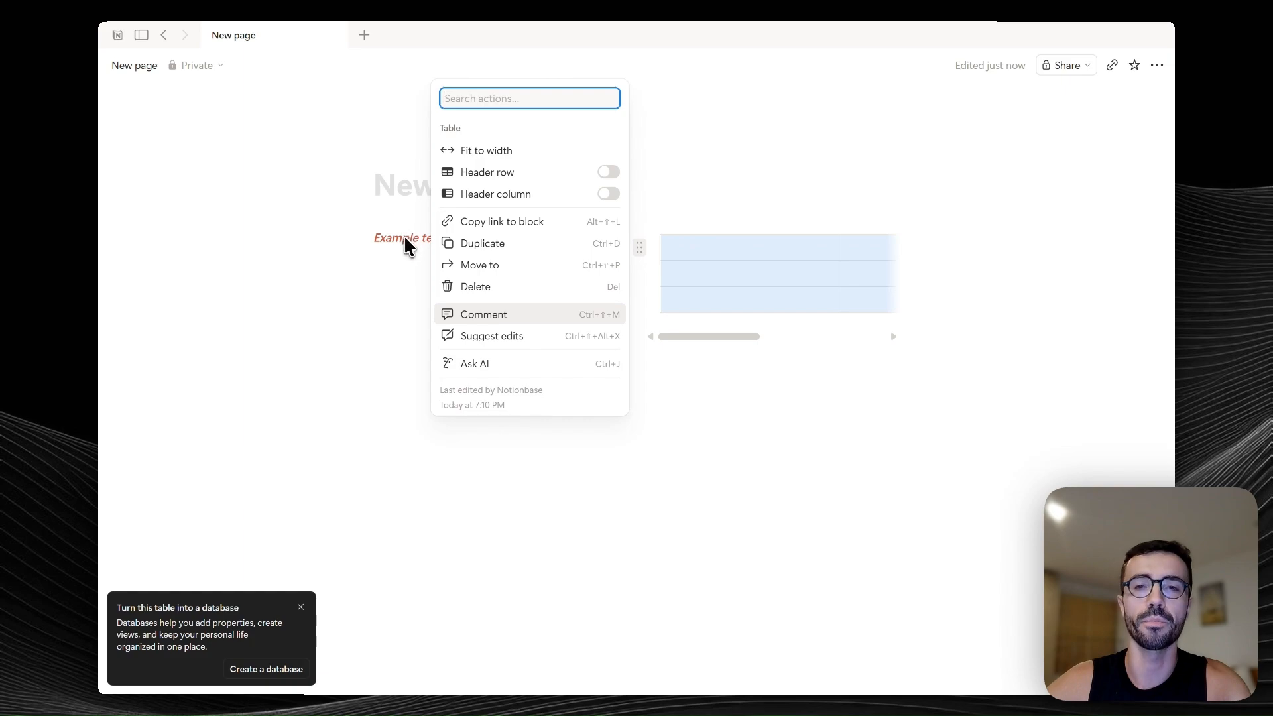
pyautogui.press('Escape')
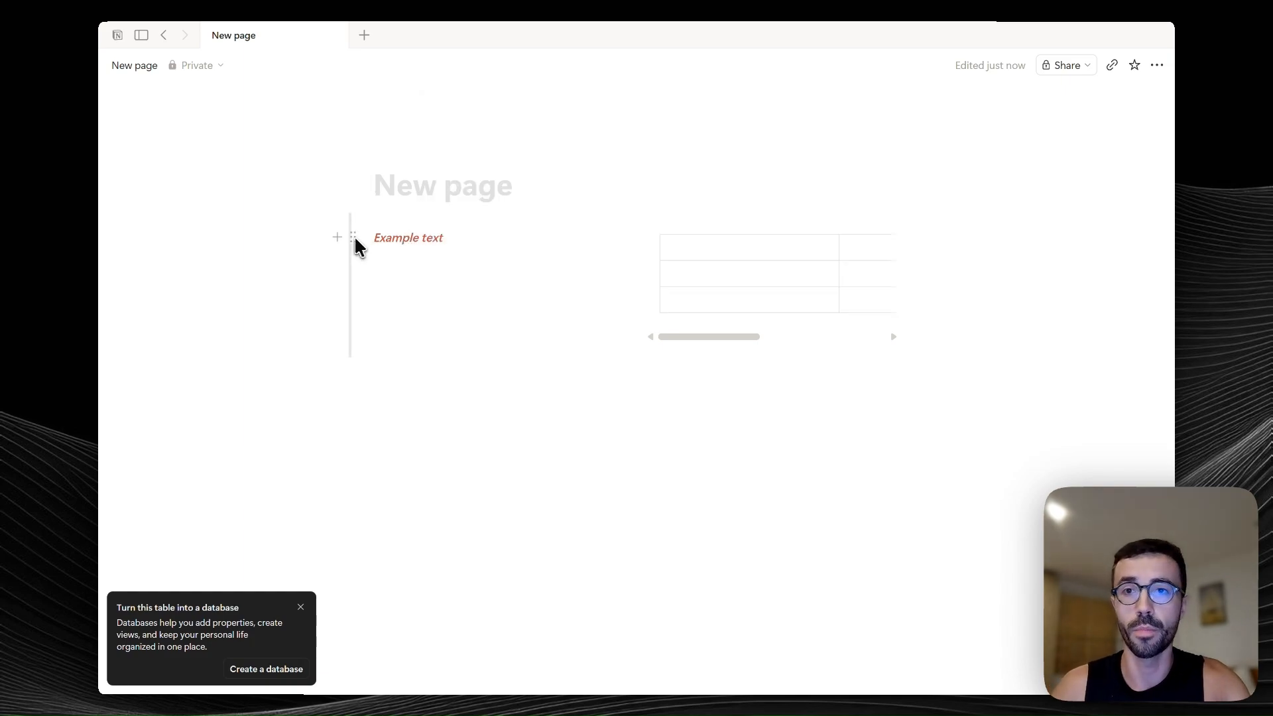
# Apply a background color to the whole "Example text" block and dismiss the suggestion to turn the table into a database.
pyautogui.click(353, 237)
pyautogui.moveTo(291, 142)
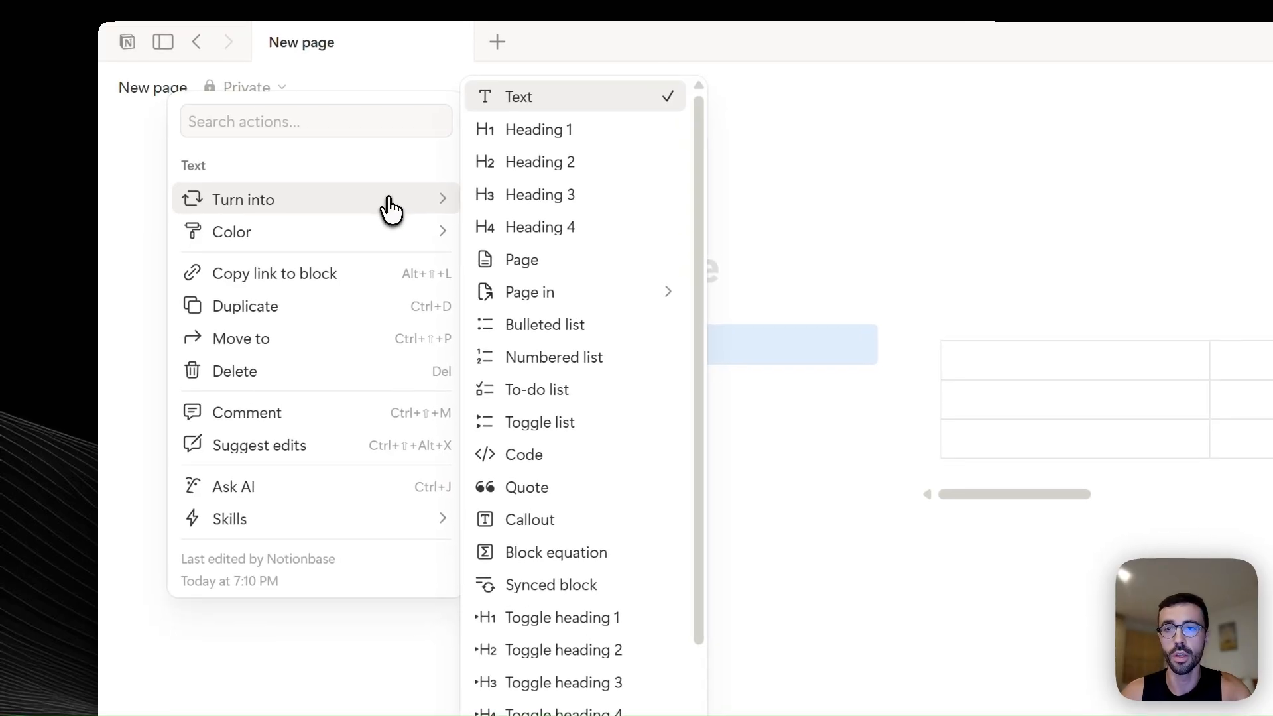
pyautogui.scroll(-3, 568, 360)
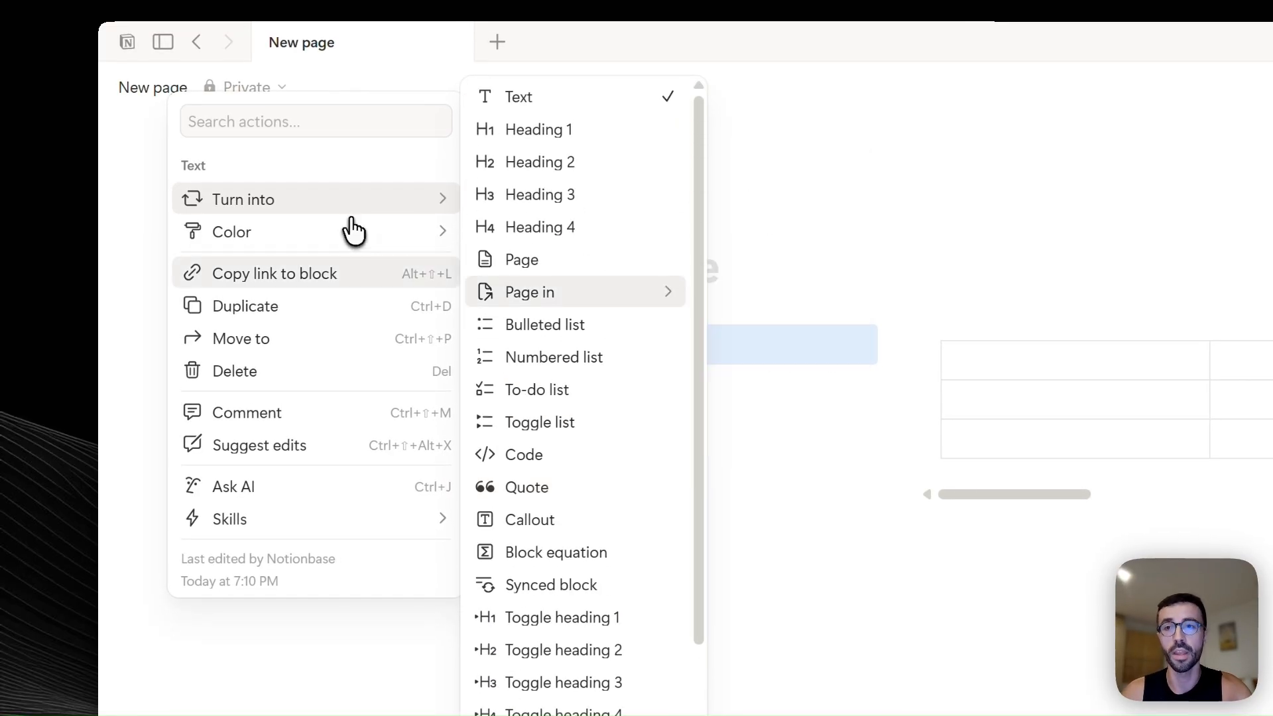
pyautogui.moveTo(445, 237)
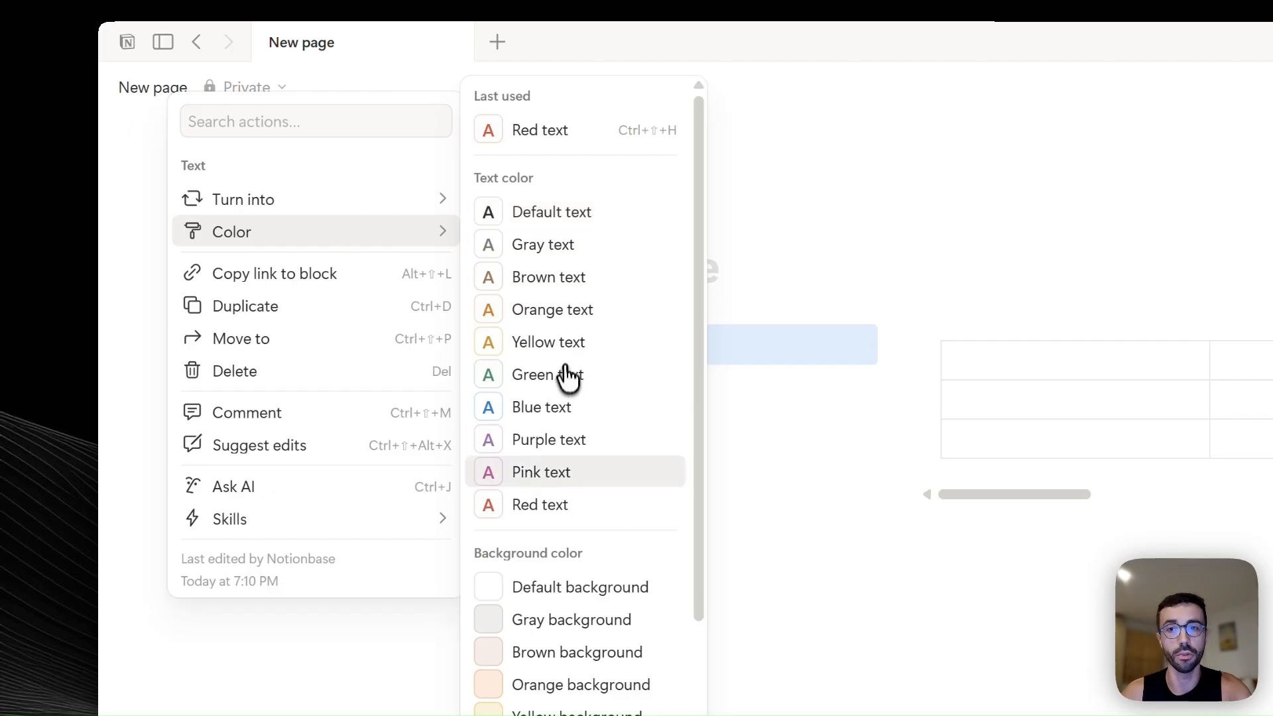
pyautogui.scroll(-3, 572, 437)
pyautogui.click(564, 507)
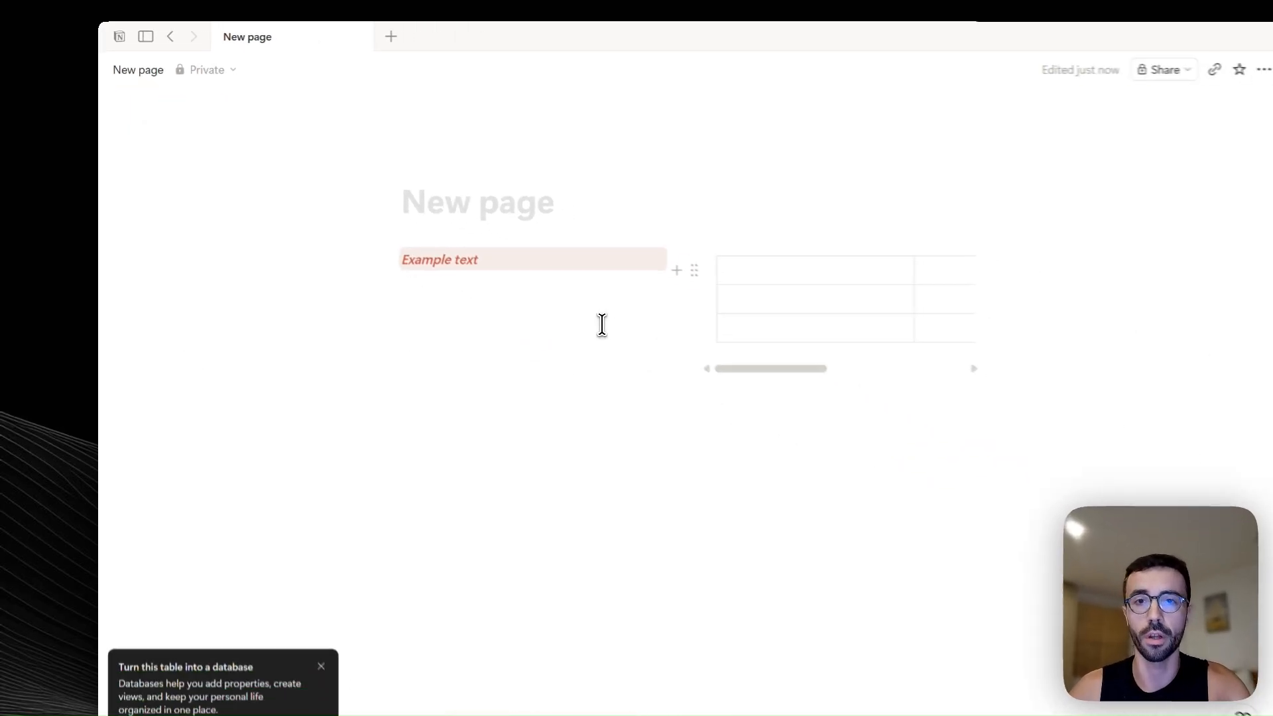
pyautogui.click(602, 325)
pyautogui.click(320, 666)
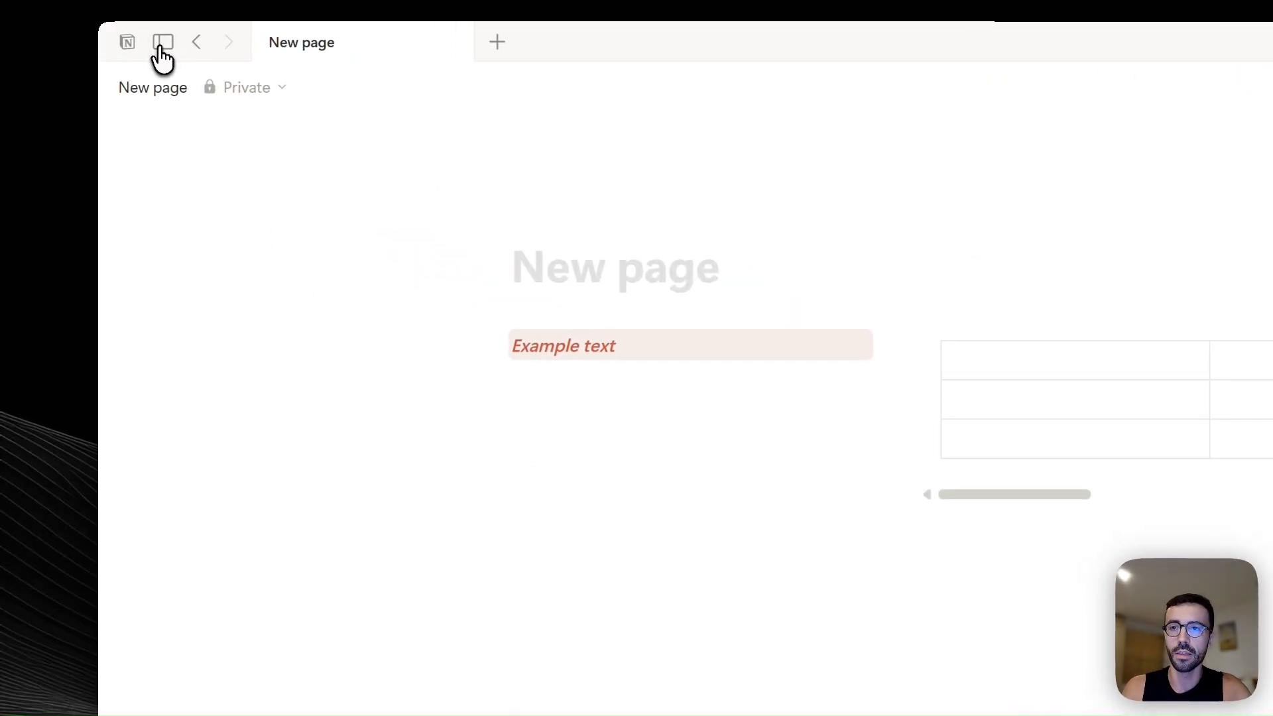
# Expand Premium Templates in the page list to examine its nested pages, and collapse it again.
pyautogui.moveTo(307, 307)
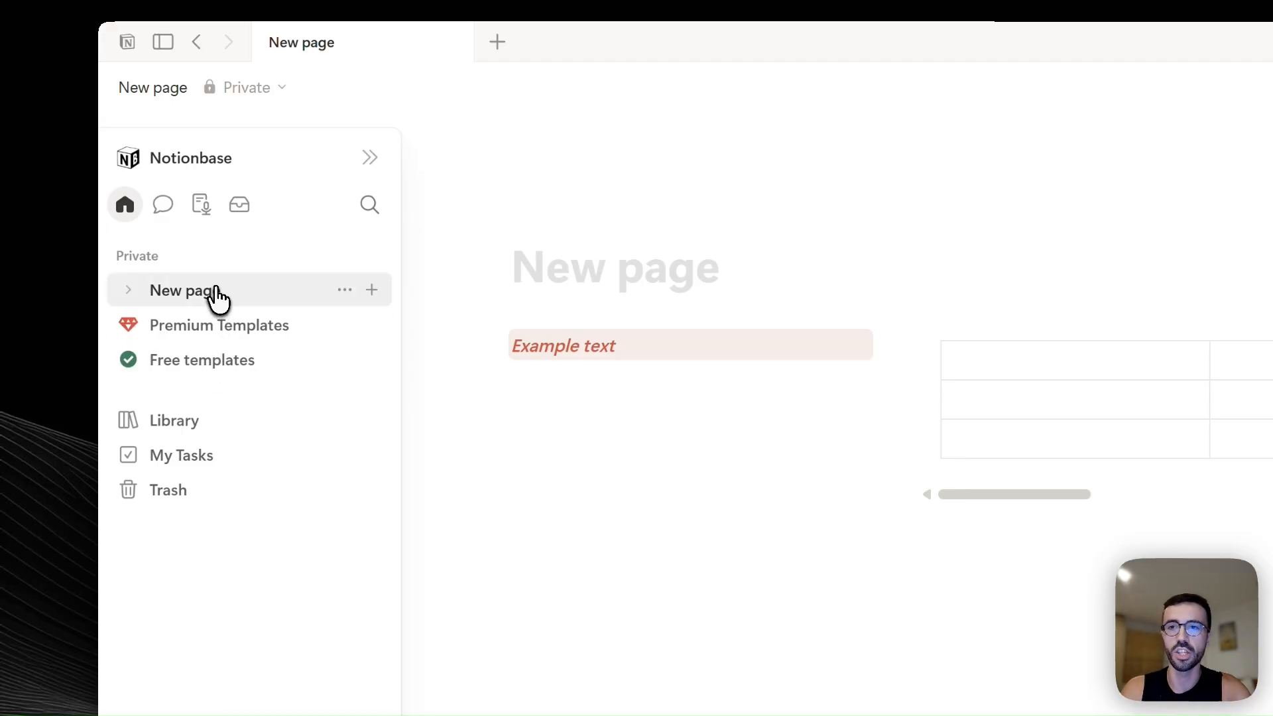
pyautogui.click(128, 326)
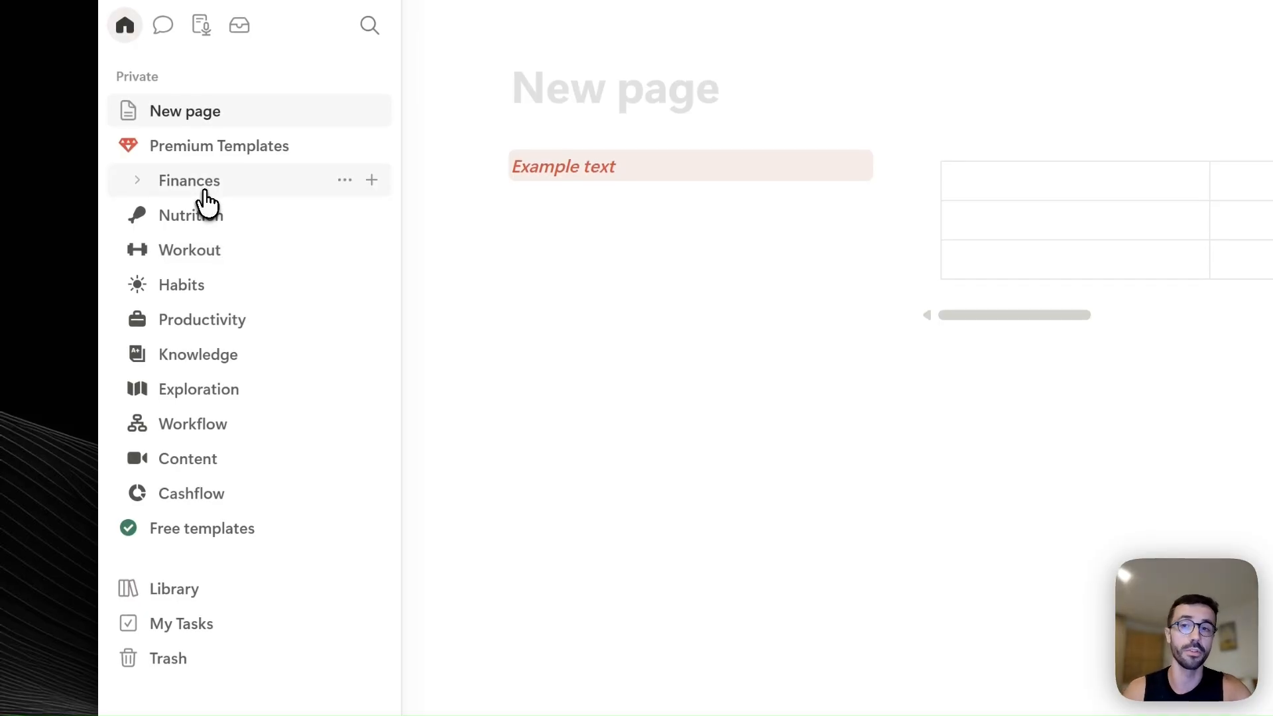
pyautogui.click(128, 145)
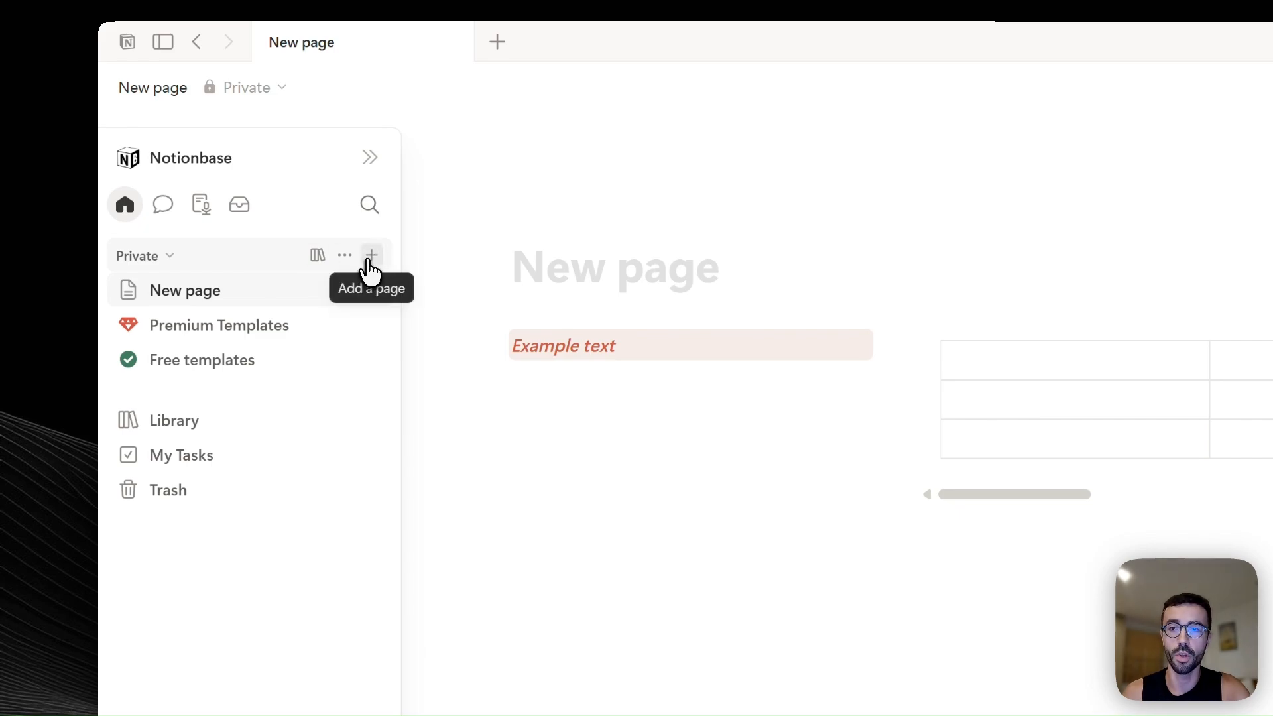
# Add a new page to the Private section and place the cursor in its empty body.
pyautogui.click(370, 257)
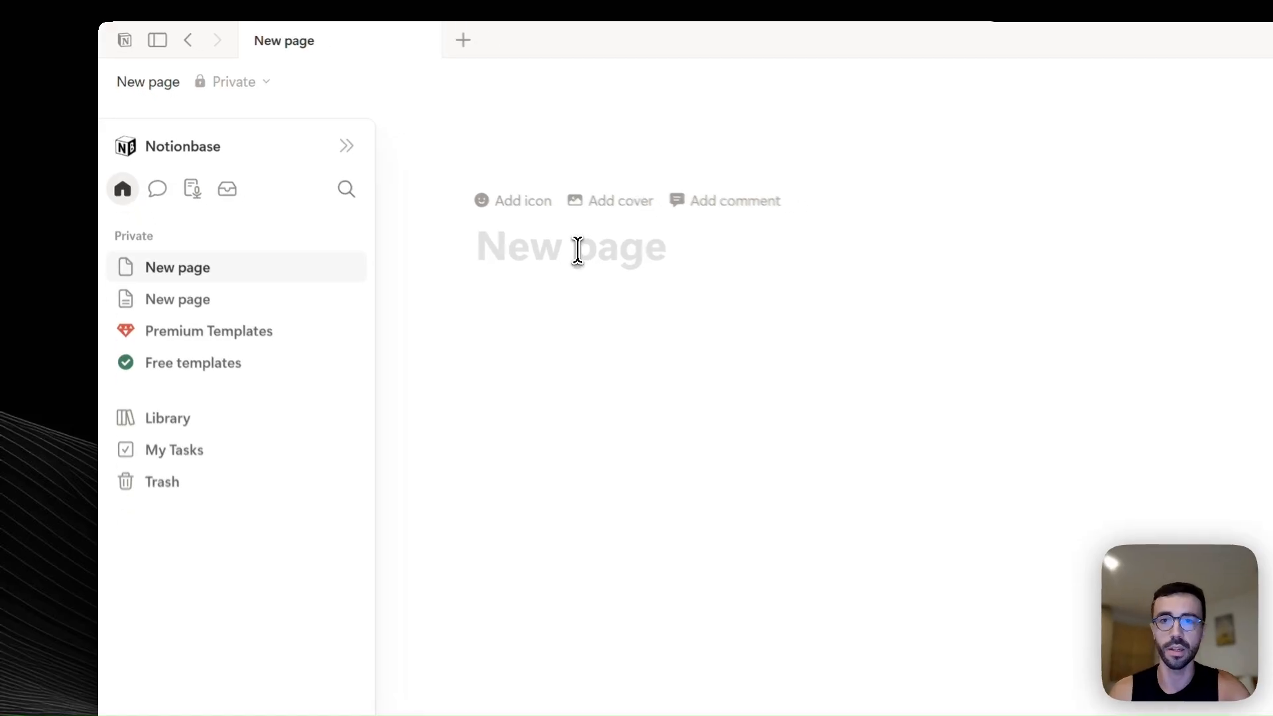
pyautogui.click(587, 380)
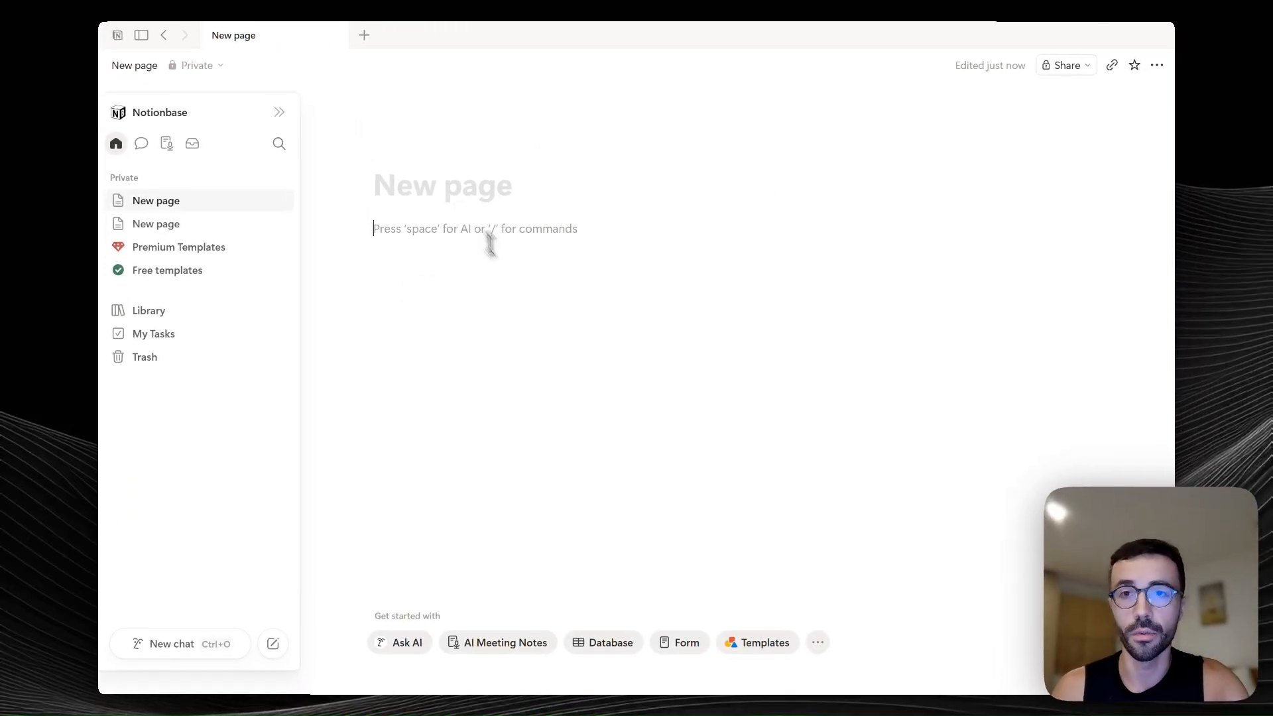
# Browse the available block types for the empty page body, including the media blocks, and close the list without inserting anything.
pyautogui.click(469, 190)
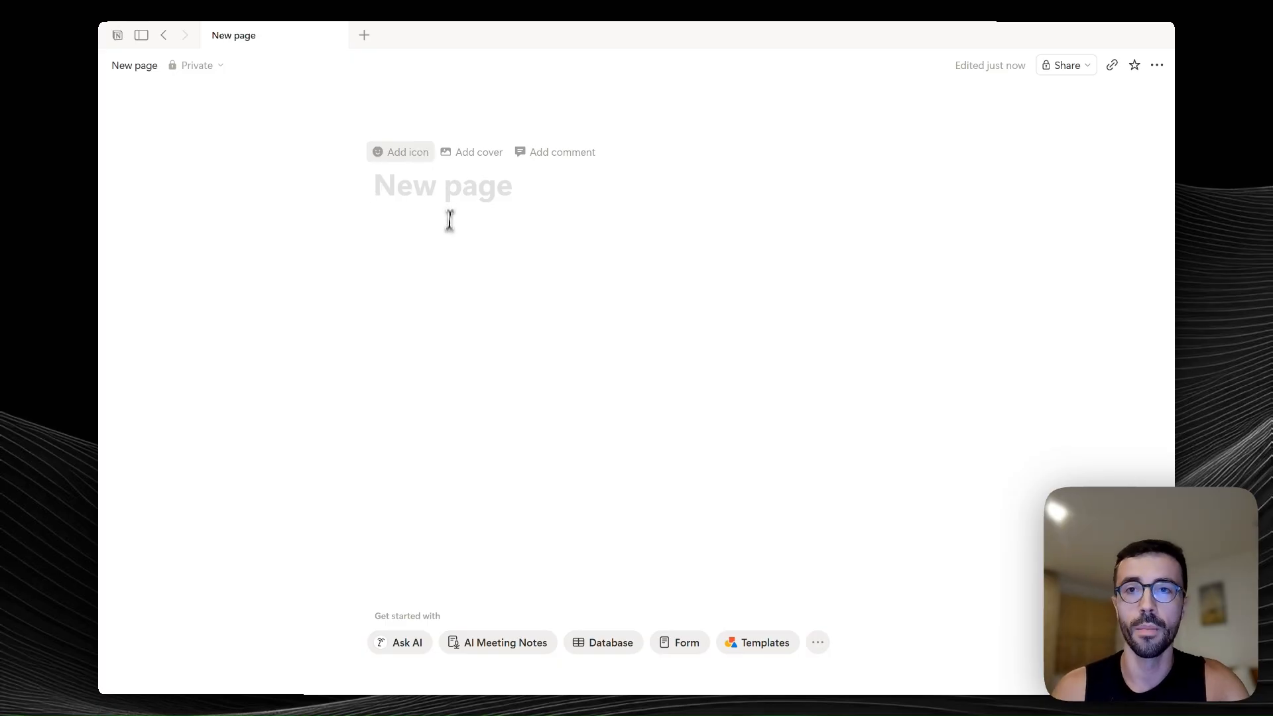
pyautogui.click(439, 242)
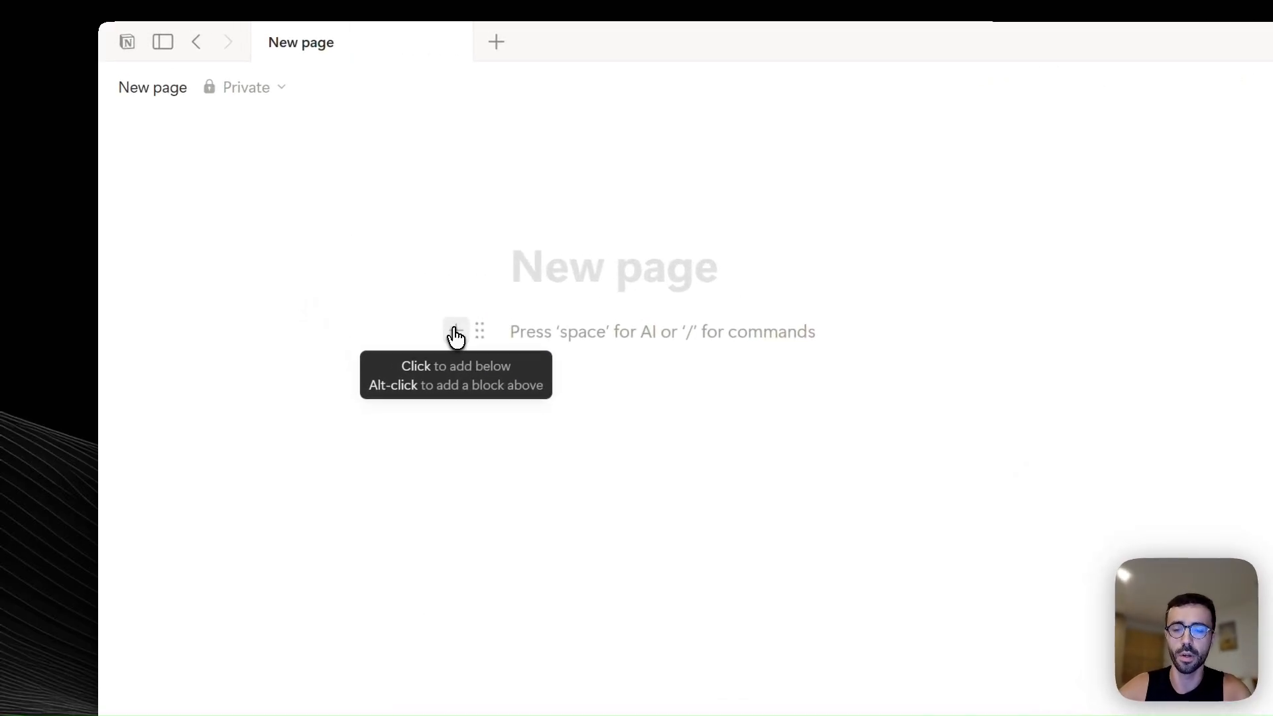
pyautogui.click(455, 333)
pyautogui.scroll(-10, 721, 499)
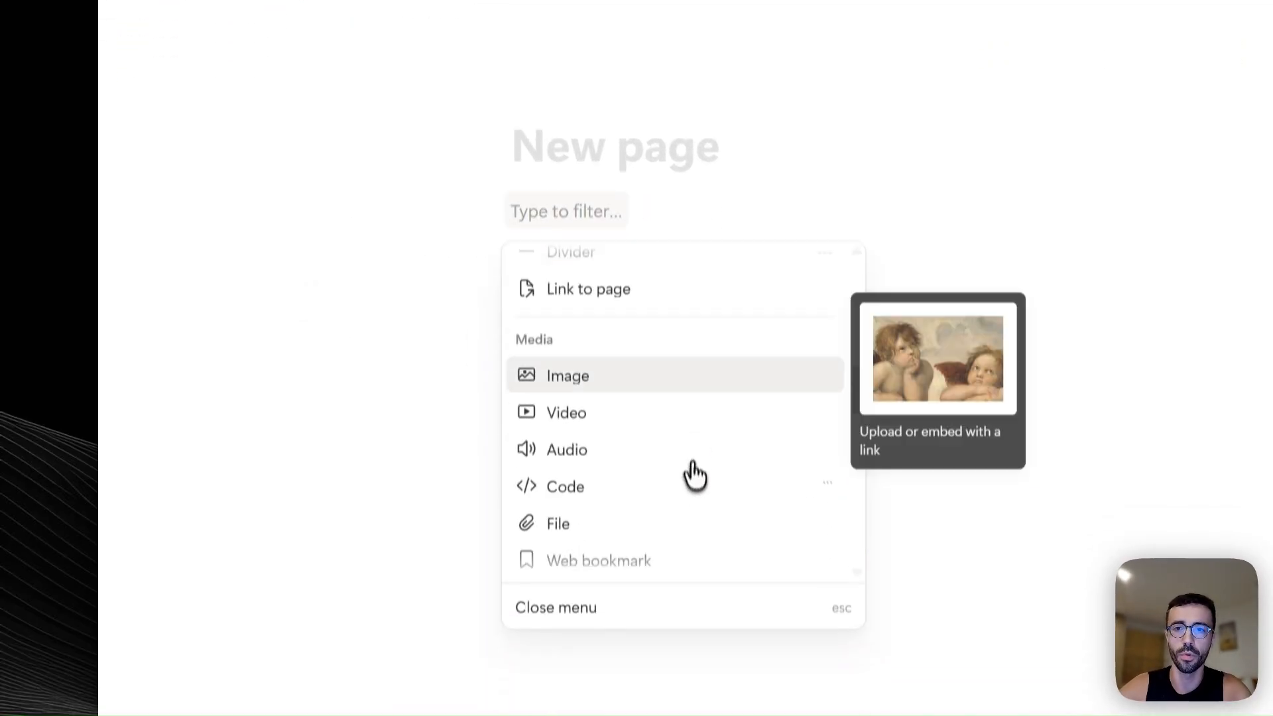
pyautogui.scroll(-5, 689, 477)
pyautogui.scroll(10, 696, 464)
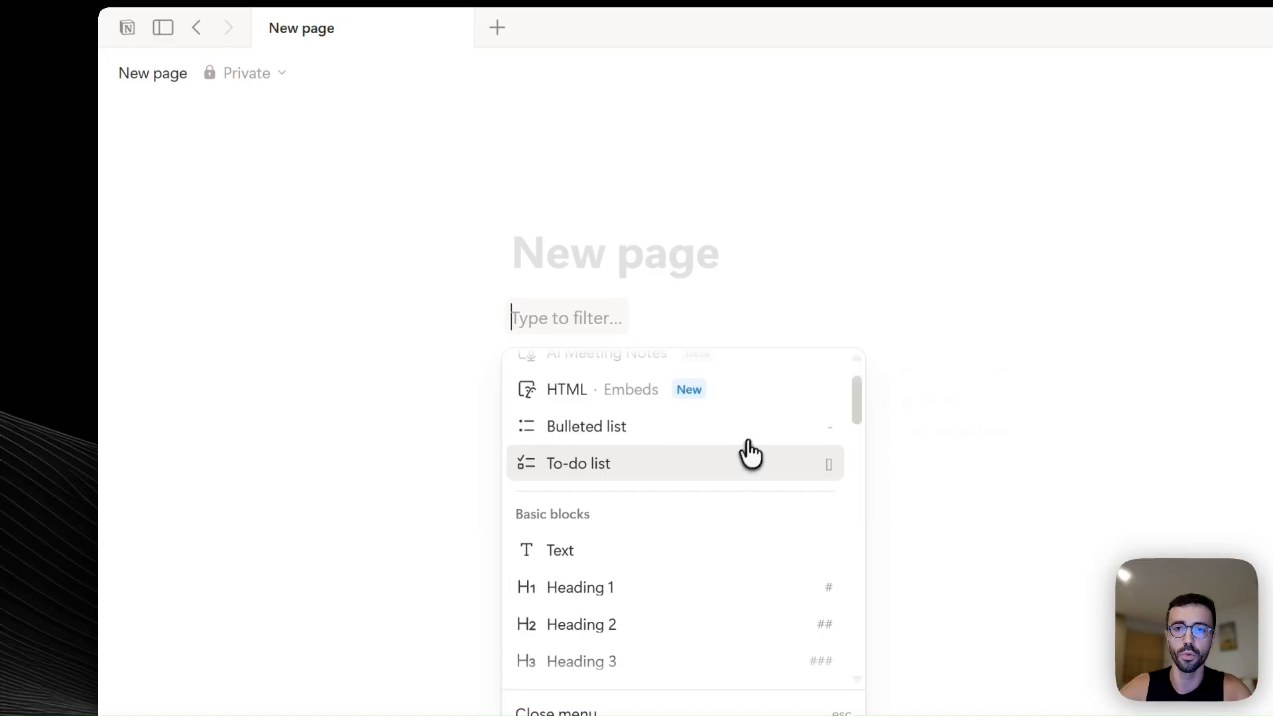
pyautogui.click(709, 321)
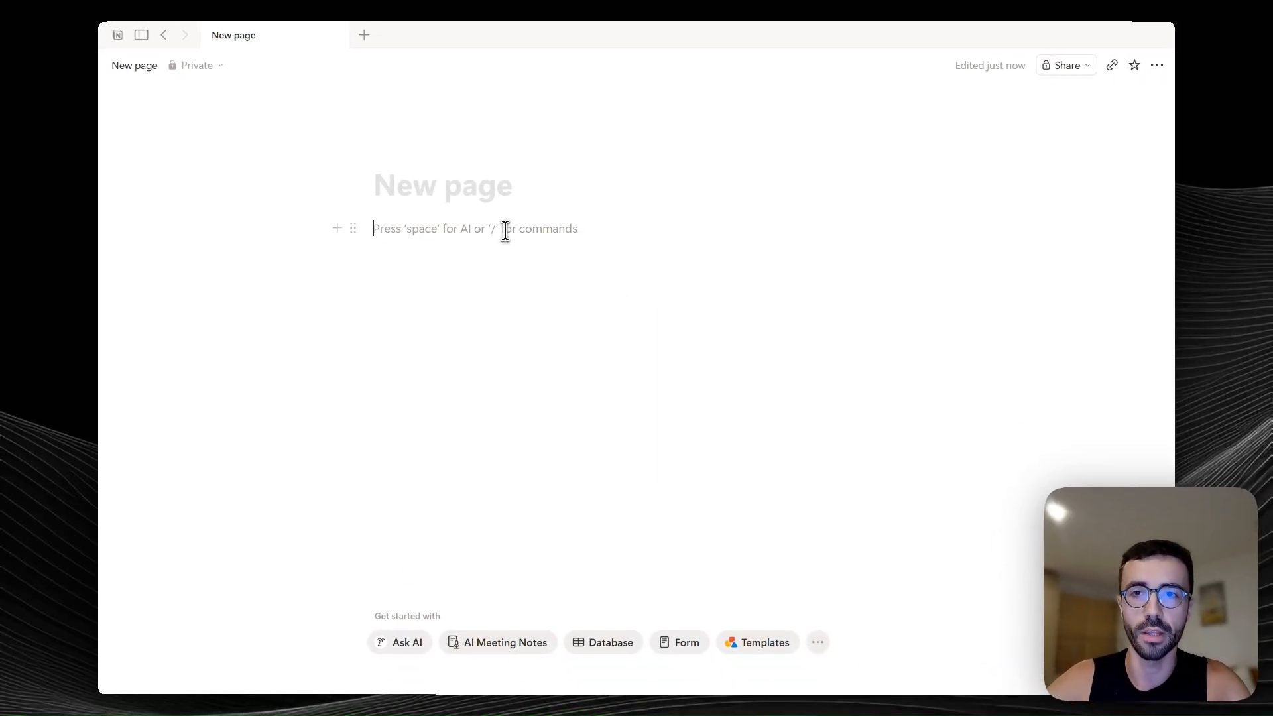
# Insert a to-do list block in the page body and enter "Example task" as its text.
pyautogui.write('/')
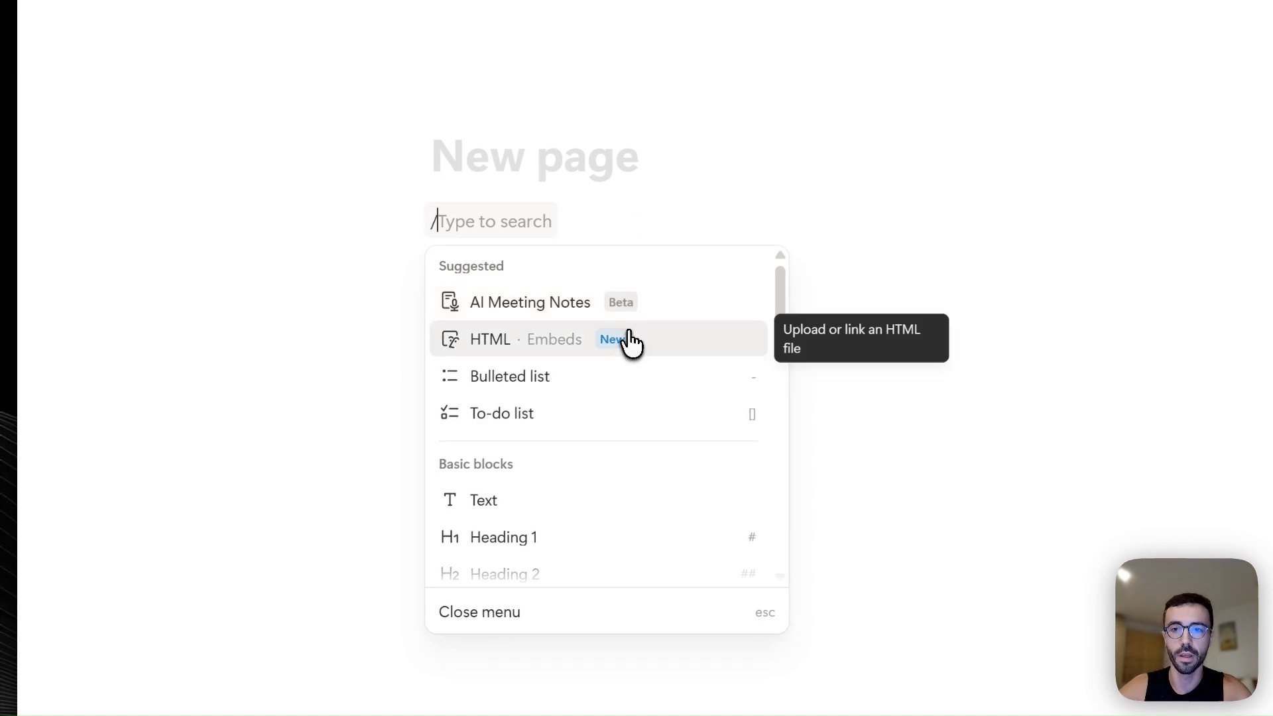
pyautogui.scroll(-5, 663, 335)
pyautogui.scroll(-3, 653, 344)
pyautogui.scroll(3, 617, 420)
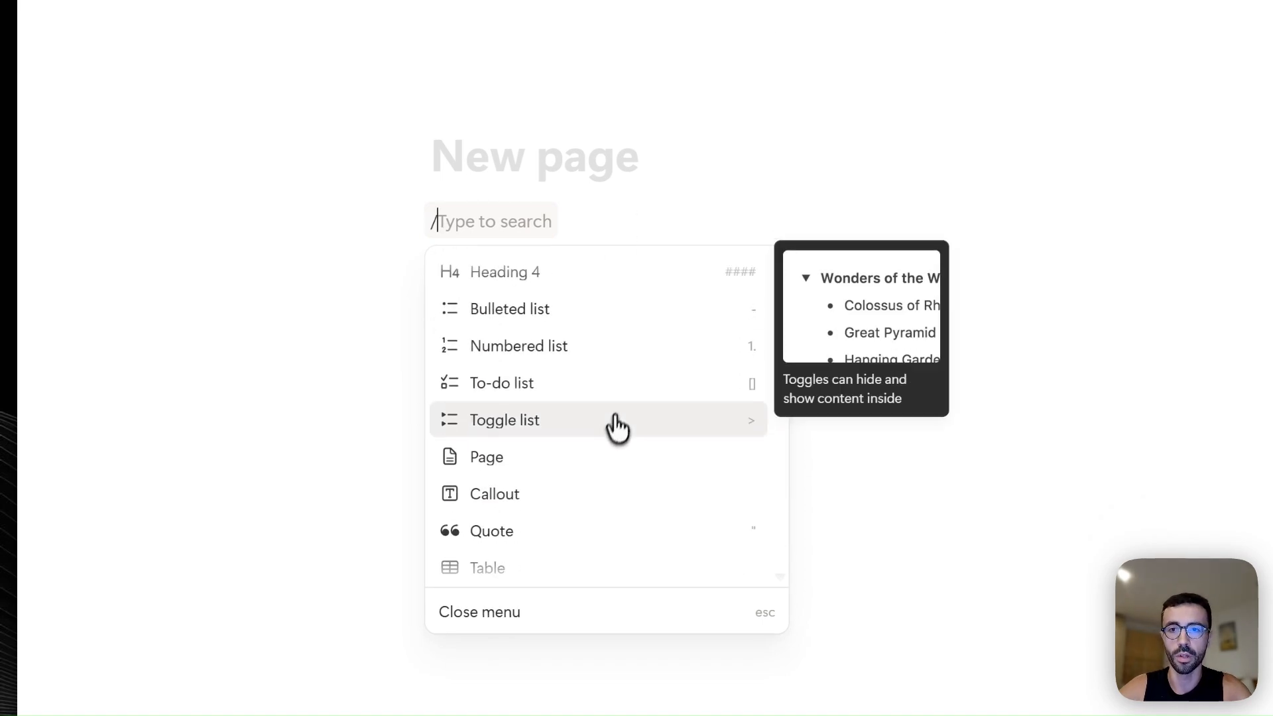
pyautogui.click(645, 425)
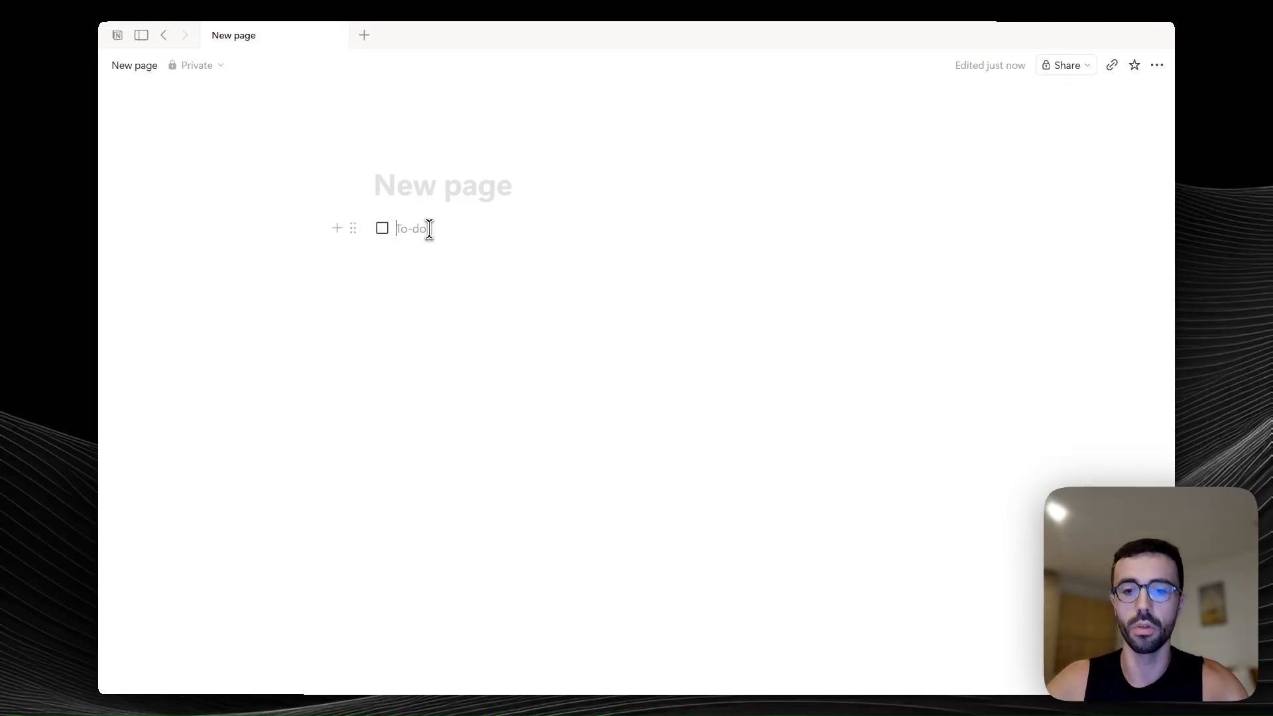
pyautogui.write('Example task')
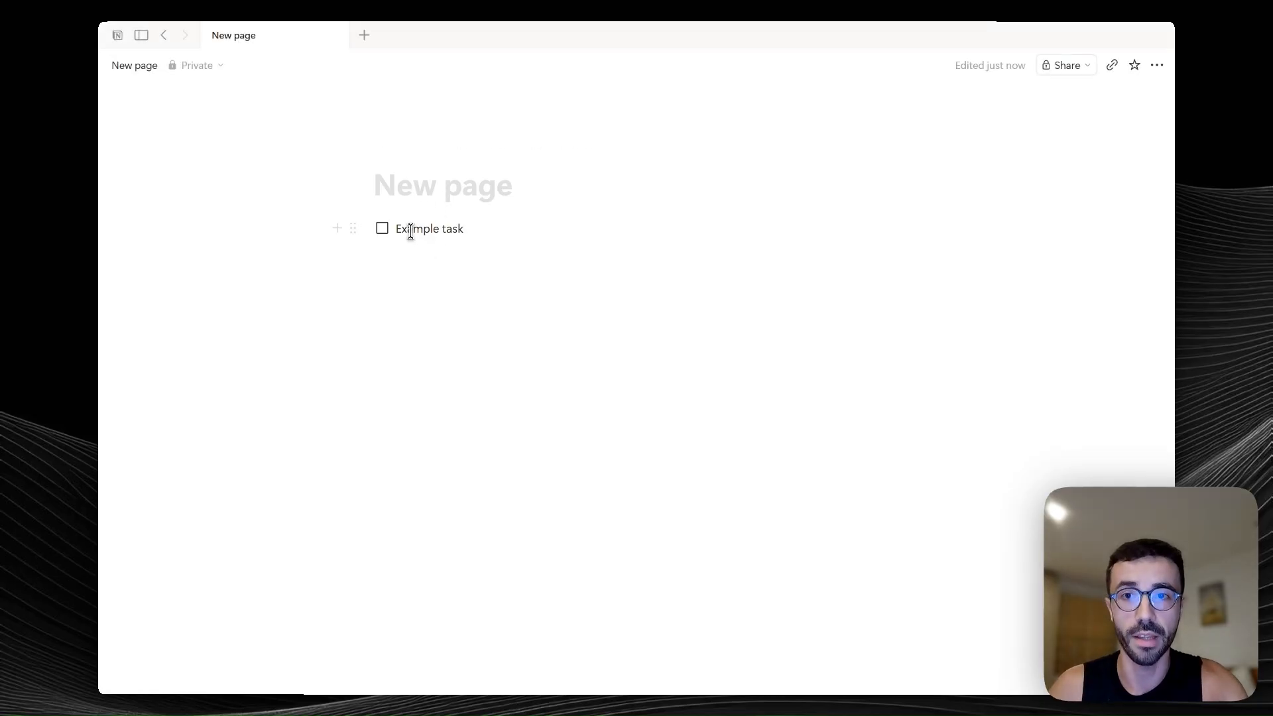
pyautogui.tripleClick(425, 238)
pyautogui.click(471, 250)
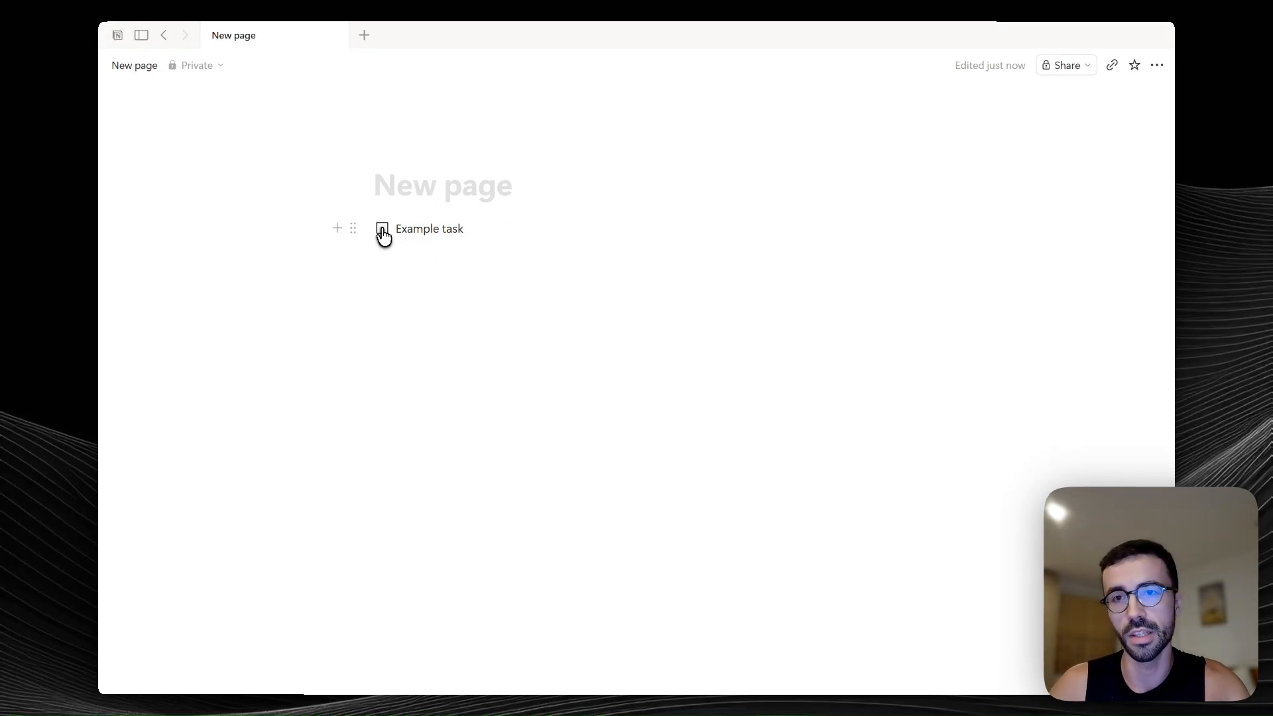
# Check and uncheck the "Example task" to-do repeatedly, leaving it unchecked.
pyautogui.click(383, 232)
pyautogui.click(383, 232)
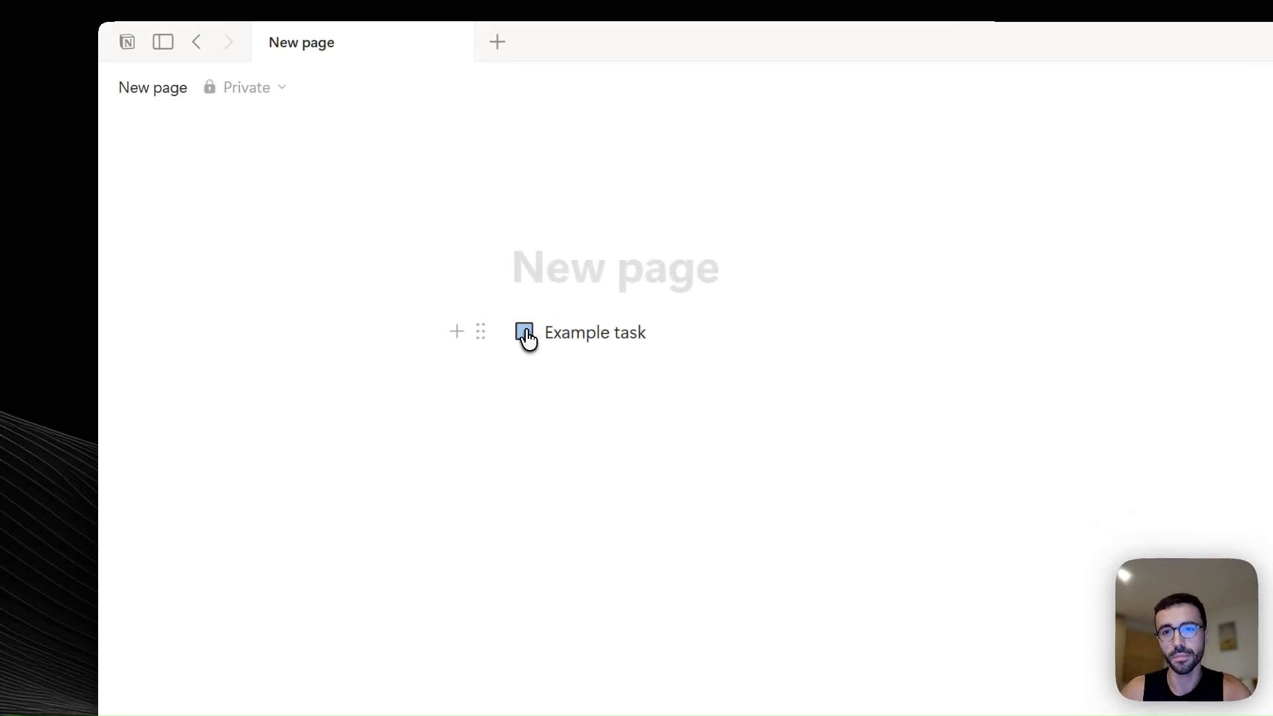
pyautogui.click(525, 334)
pyautogui.click(525, 334)
pyautogui.click(525, 335)
pyautogui.click(525, 335)
pyautogui.click(527, 336)
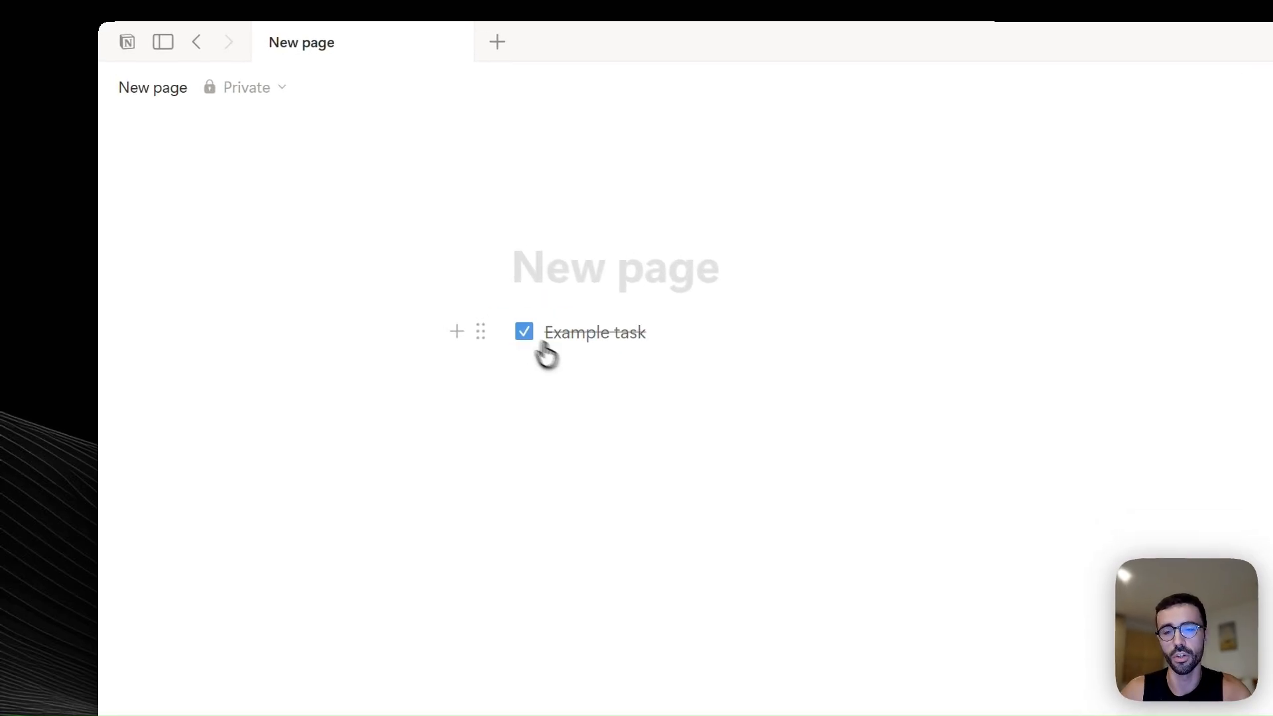
pyautogui.click(527, 337)
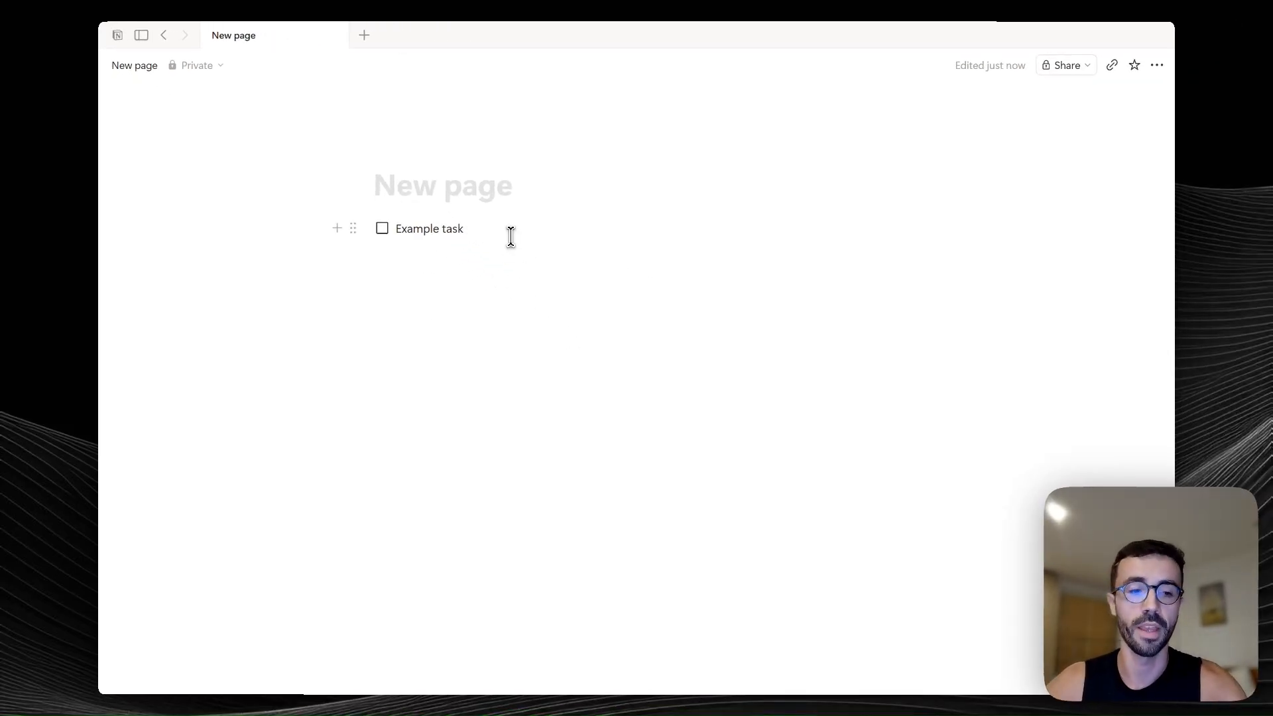
# Add a second to-do item with the text "Example task 2" below "Example task".
pyautogui.click(510, 237)
pyautogui.press('Return')
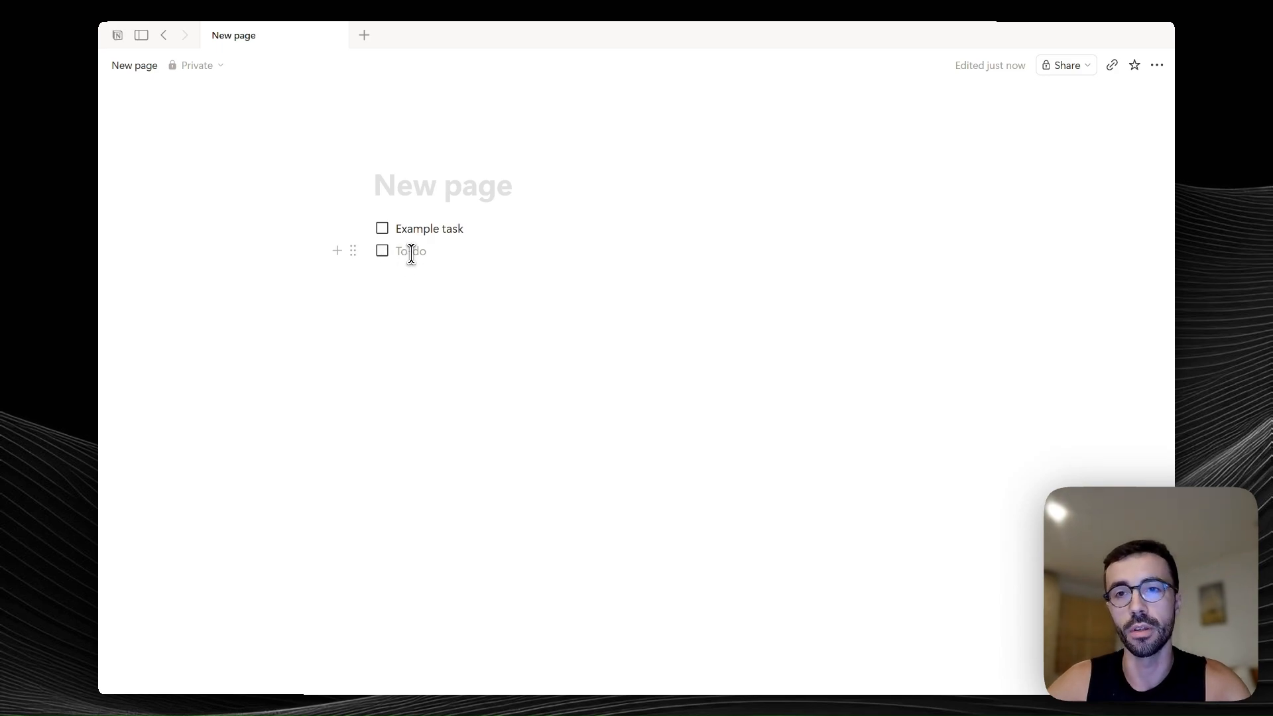
pyautogui.write('Example task 2')
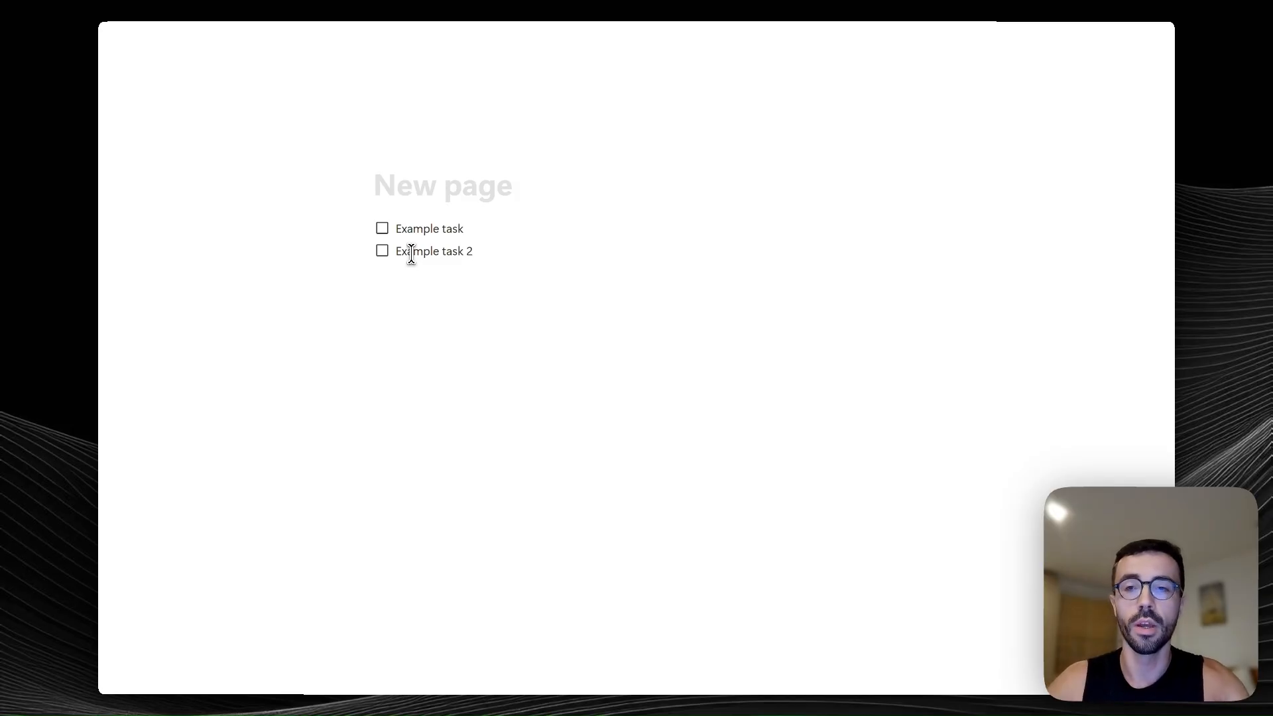
pyautogui.press('Escape')
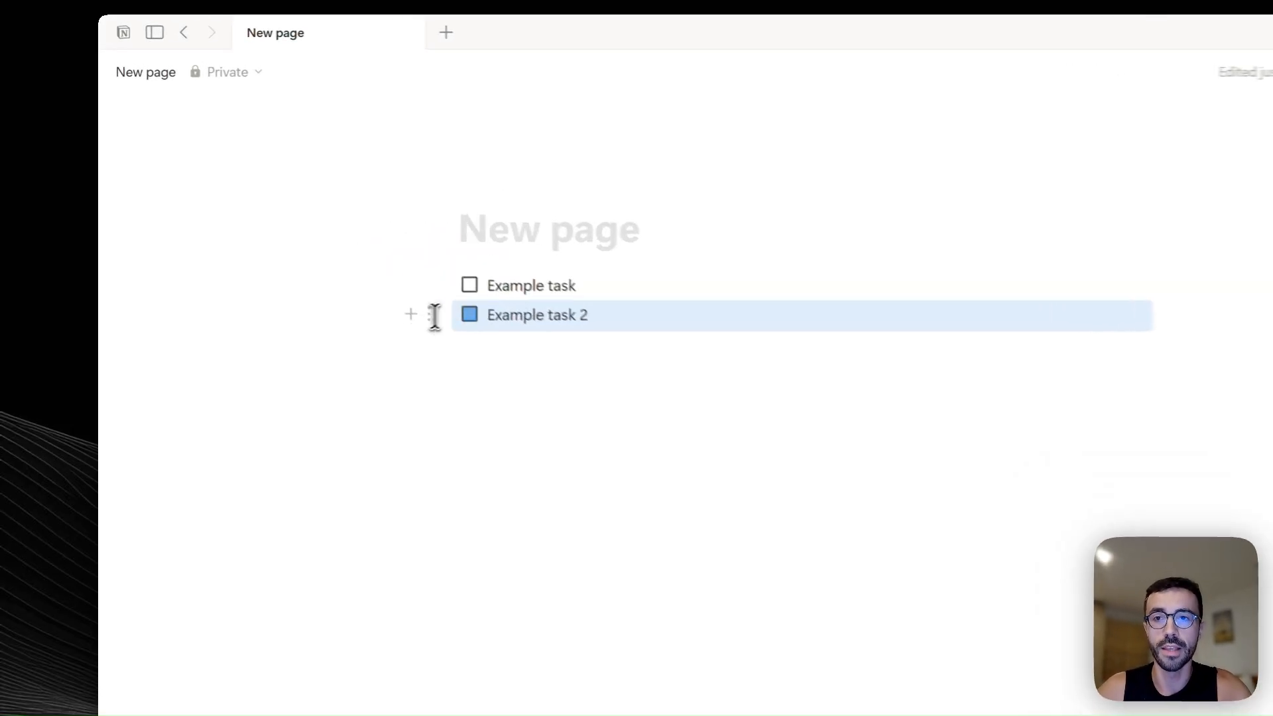
# Nest the "Example task 2" to-do under "Example task" as a sub-item.
pyautogui.moveTo(422, 310); pyautogui.dragTo(464, 305)
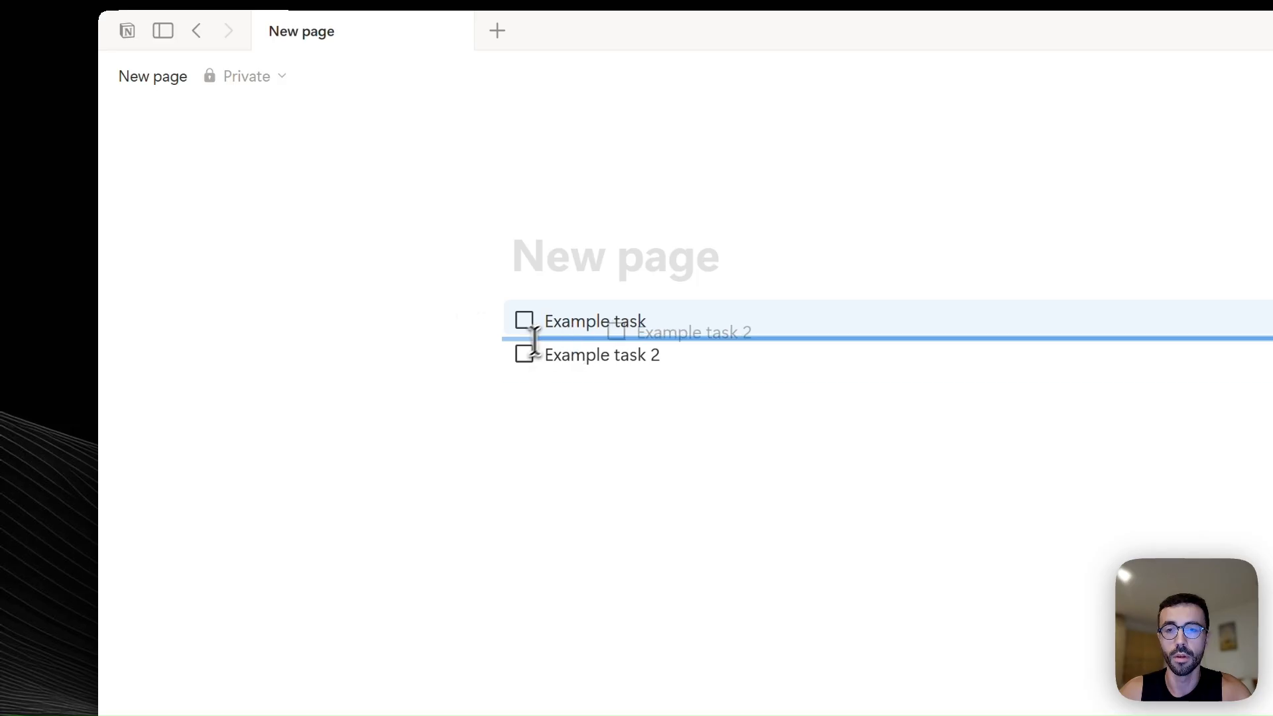
pyautogui.moveTo(531, 352); pyautogui.dragTo(531, 350)
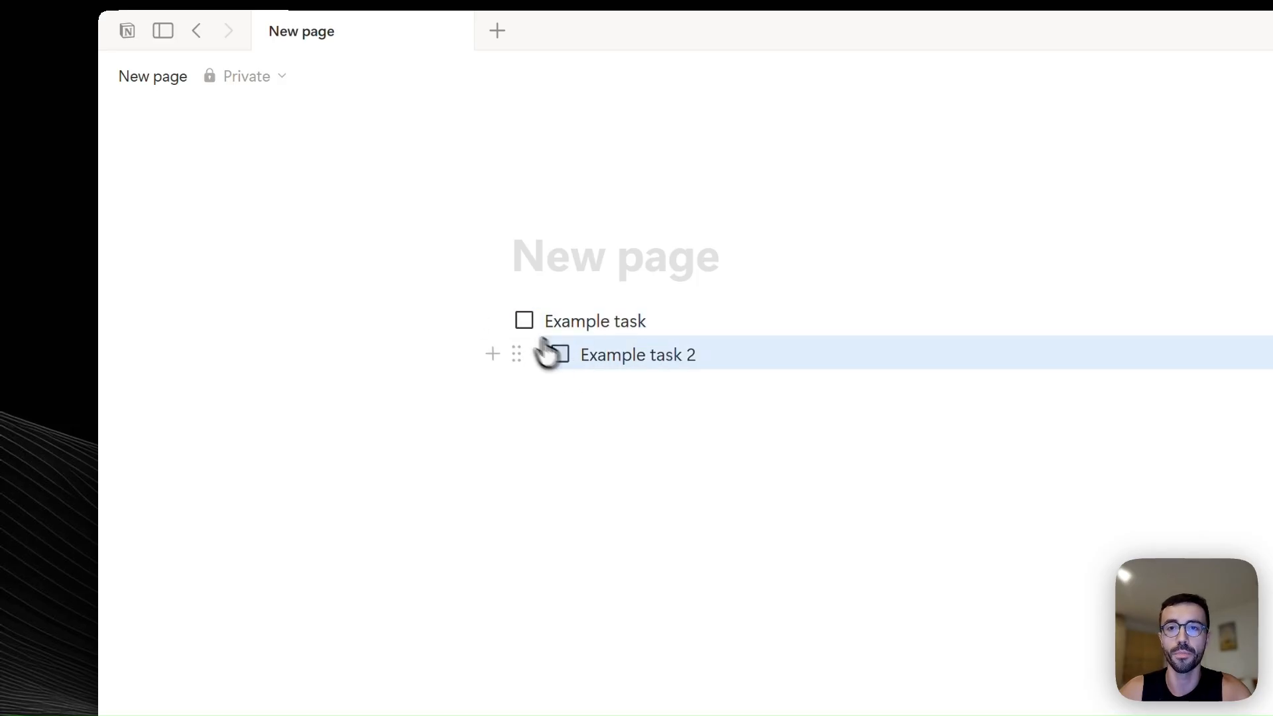
pyautogui.click(711, 348)
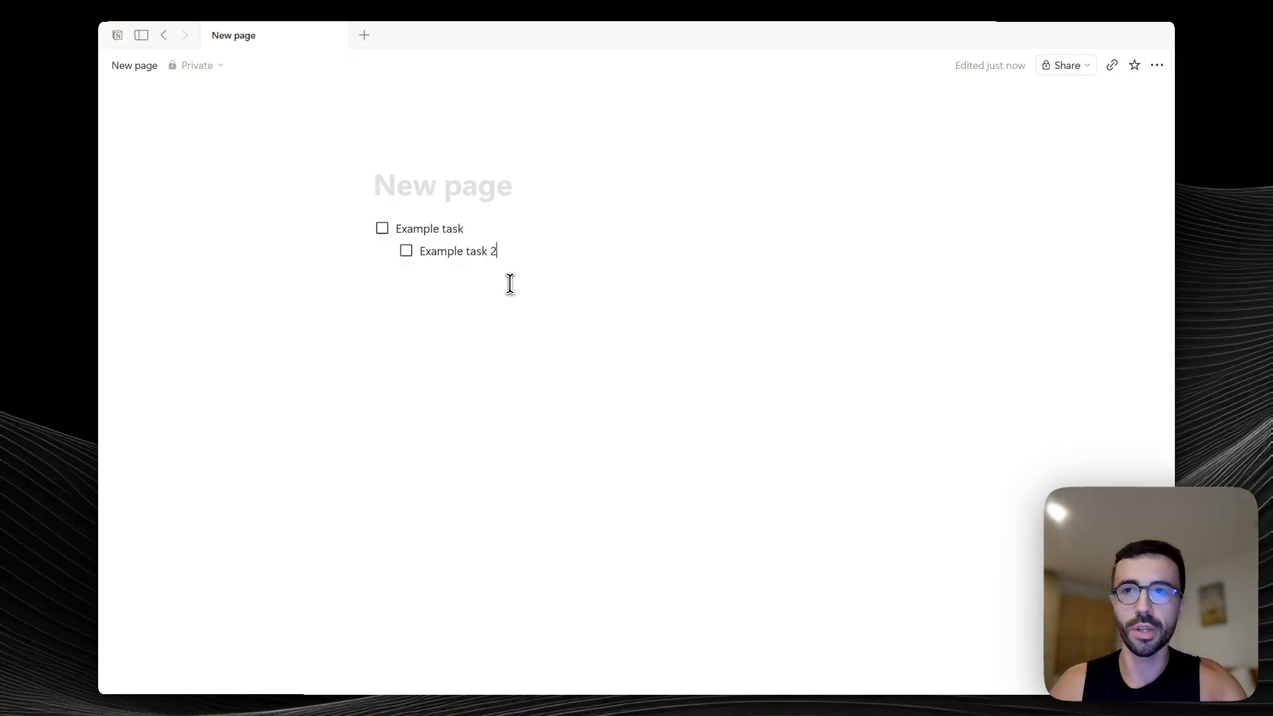
# Add another new page to the Private section and create a new database.
pyautogui.moveTo(141, 34)
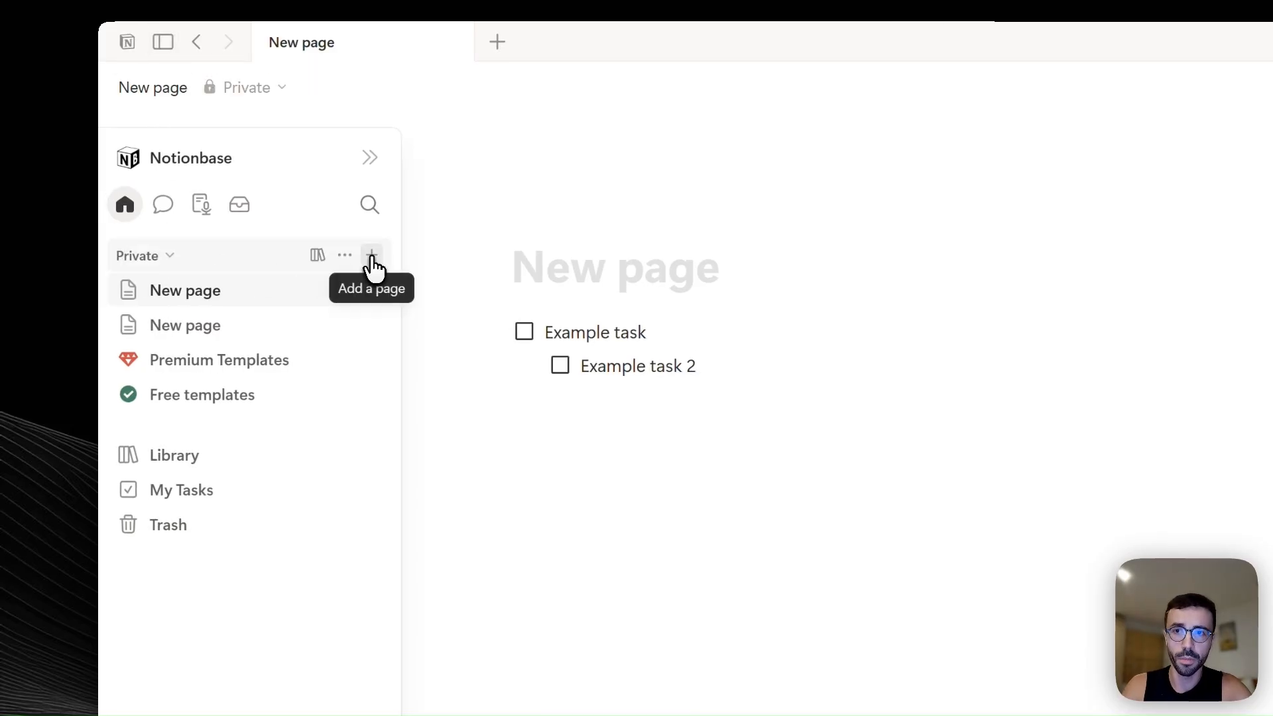
pyautogui.click(372, 256)
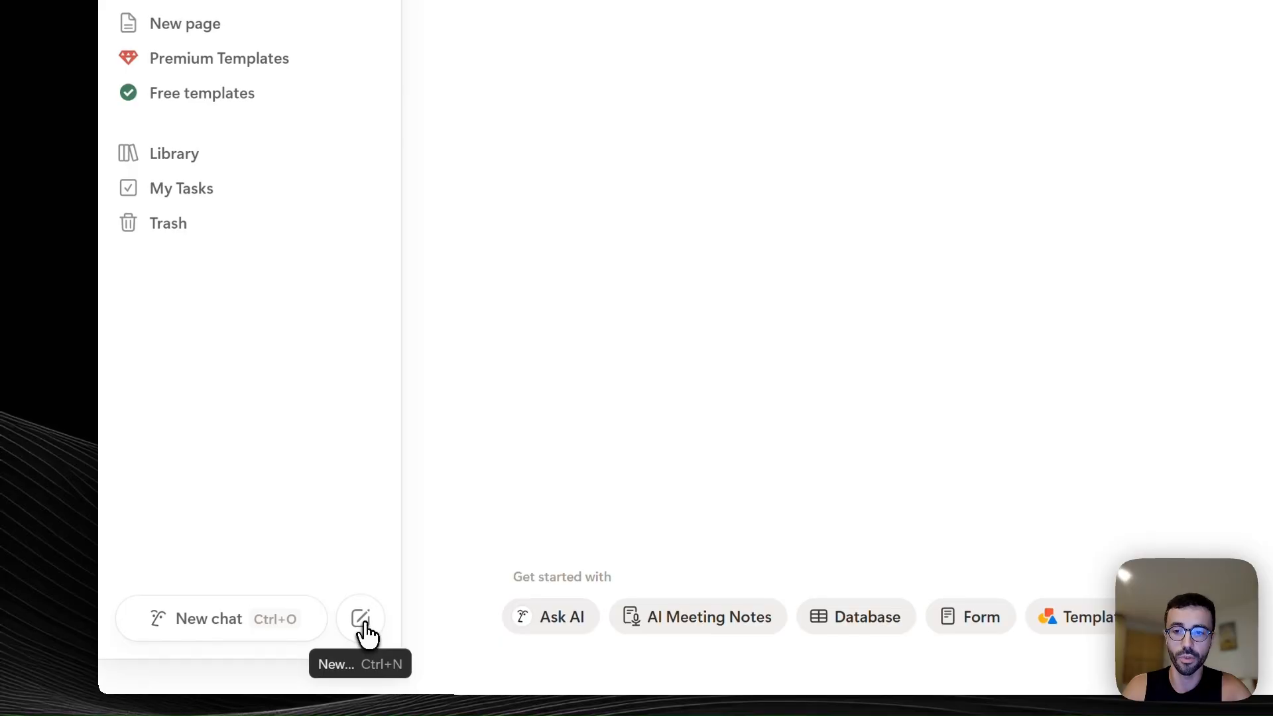
pyautogui.click(362, 623)
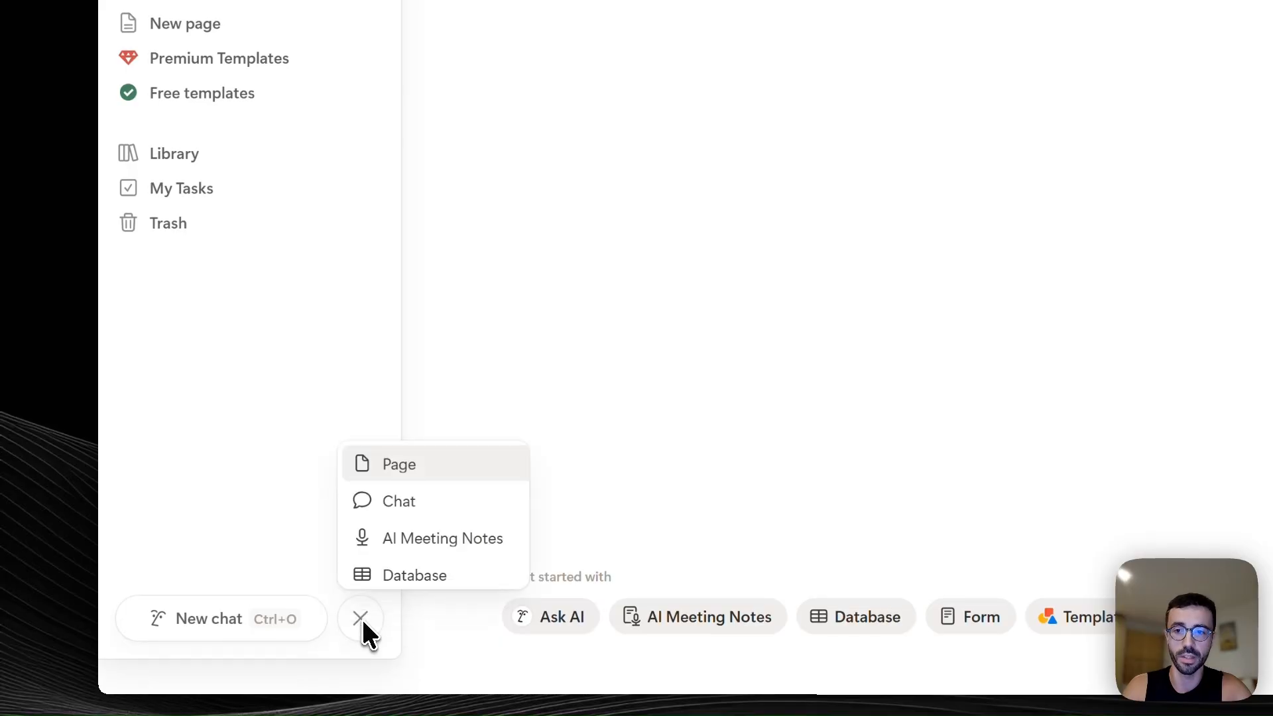
pyautogui.click(391, 567)
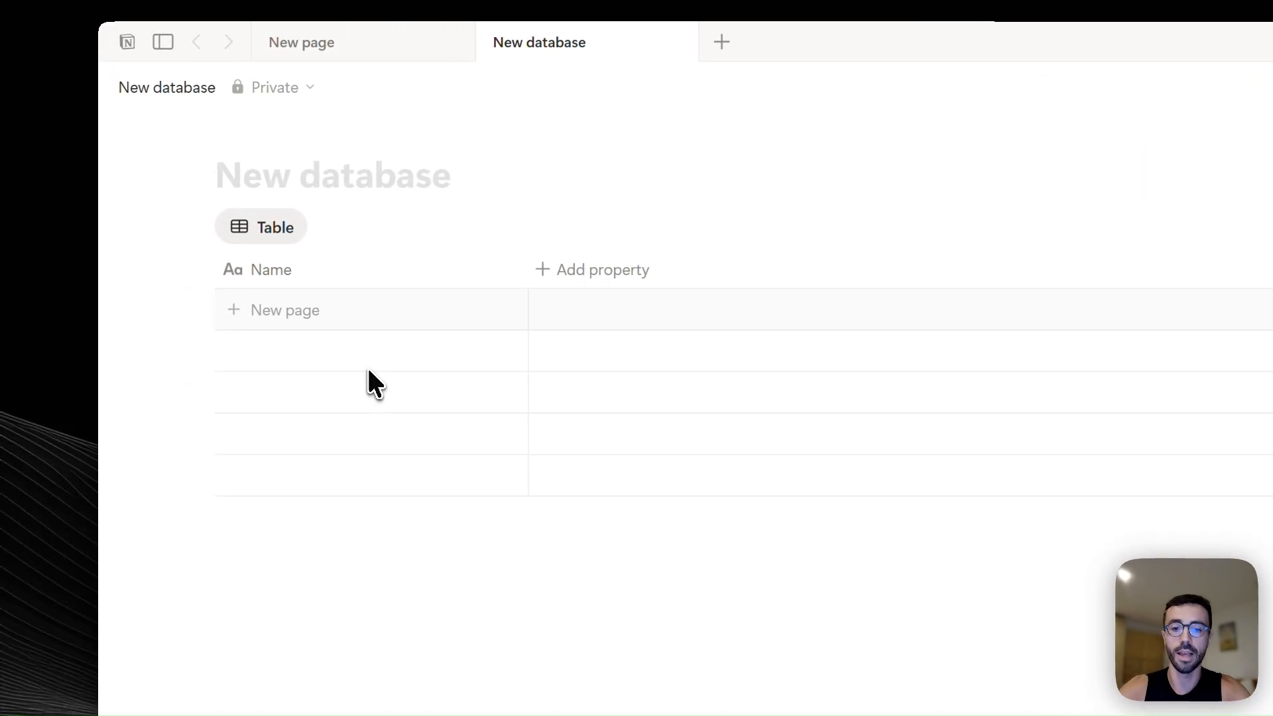
# Add two entries named "Task 1" and "Task 2" to the new database table.
pyautogui.click(369, 373)
pyautogui.write('Task 1')
pyautogui.press('Escape')
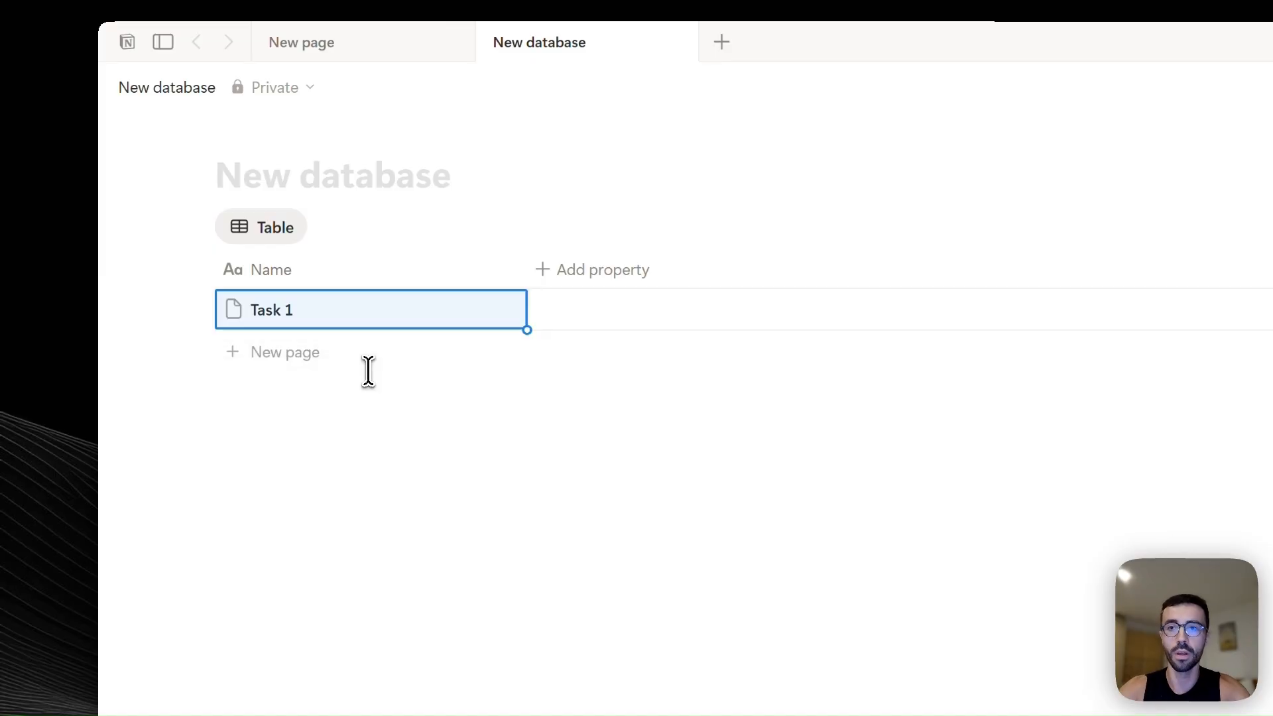
pyautogui.click(310, 357)
pyautogui.write('Task 2')
pyautogui.press('Escape')
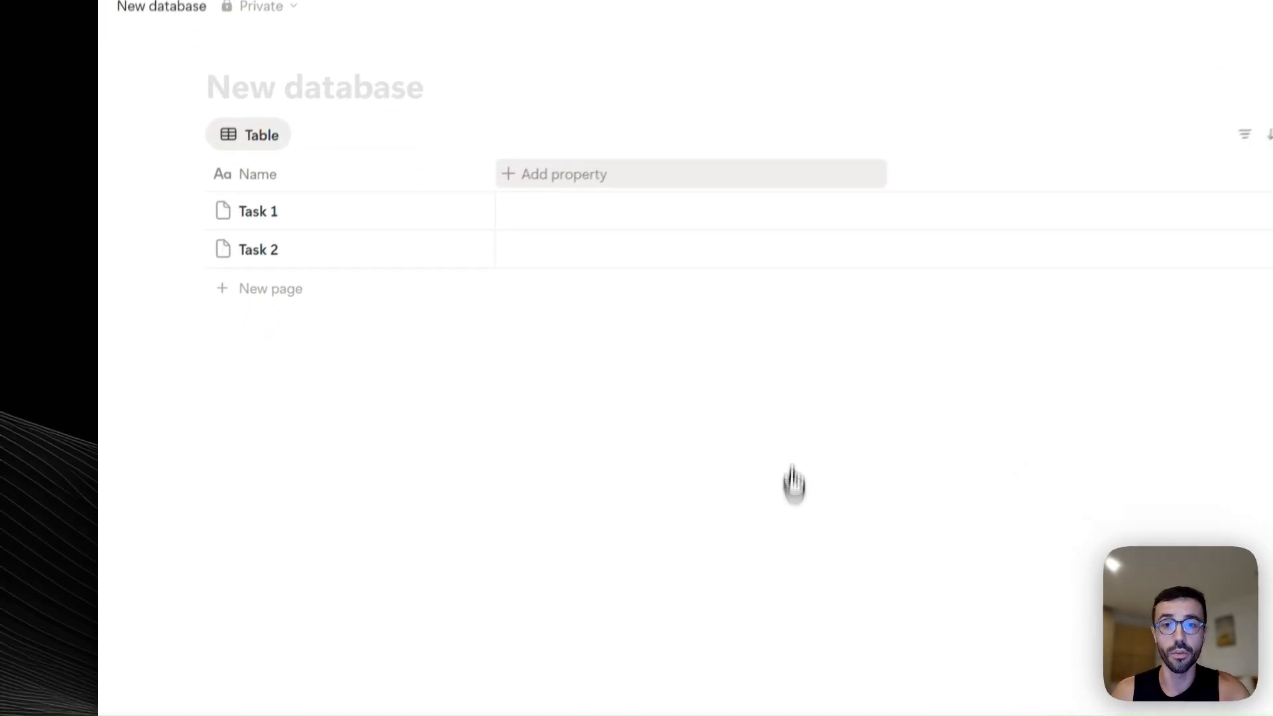
# Add a Status property to the database and view the status options for Task 1 without changing its value.
pyautogui.click(729, 103)
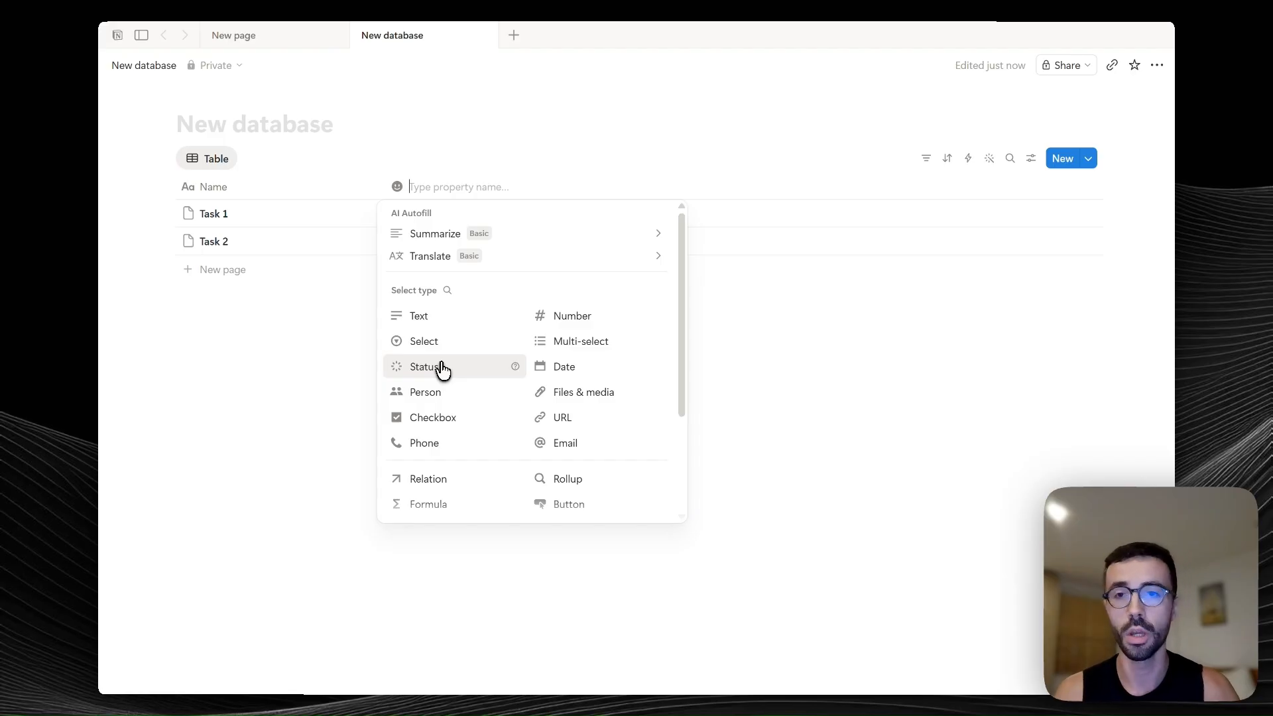
pyautogui.click(441, 367)
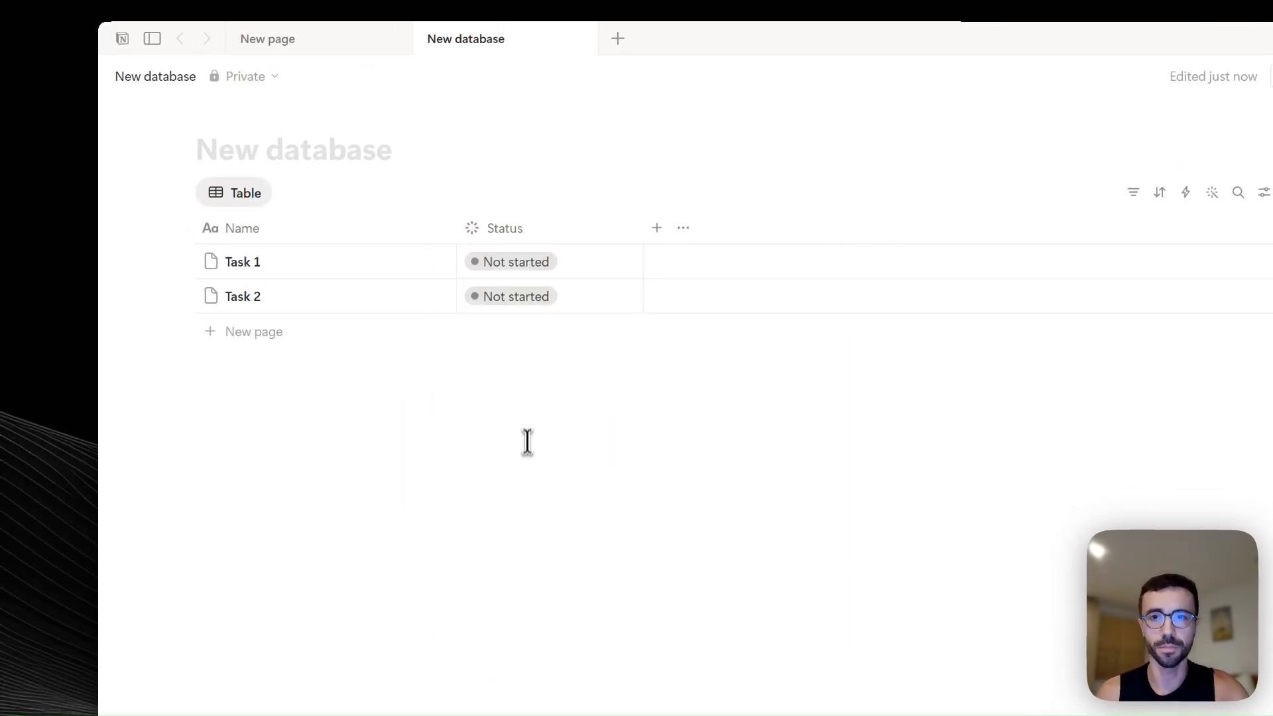
pyautogui.click(582, 261)
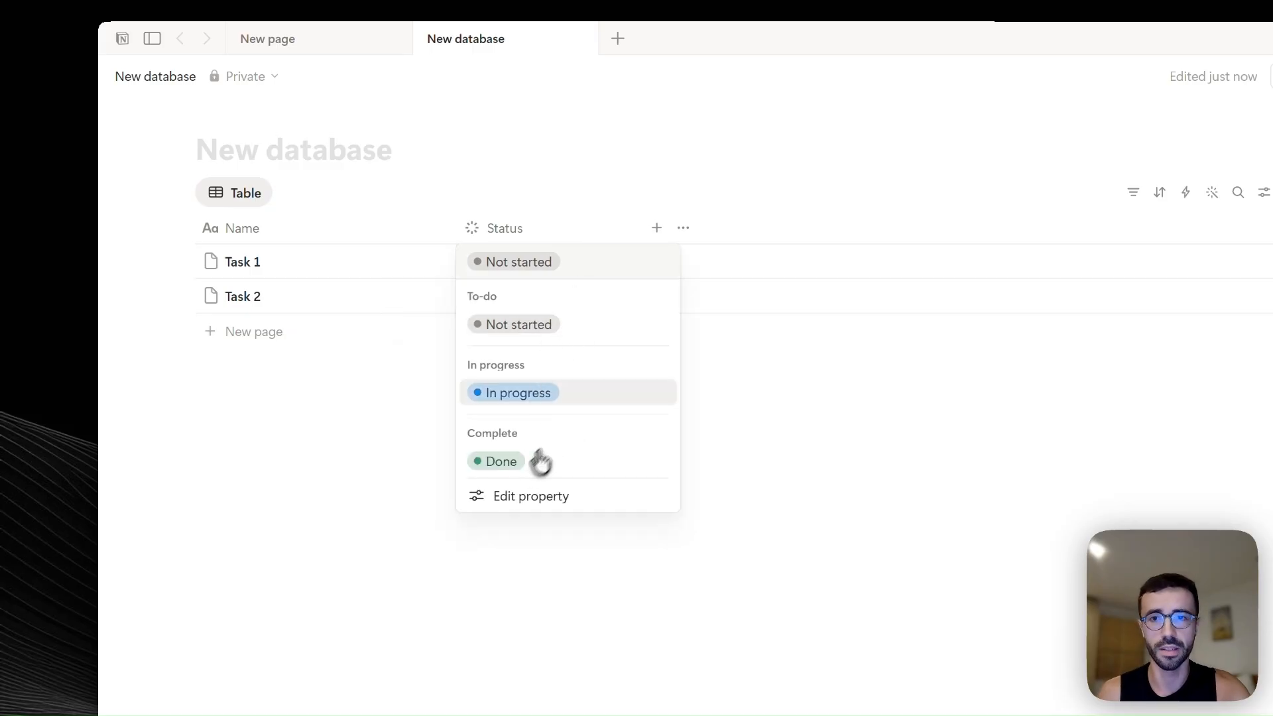
pyautogui.press('Escape')
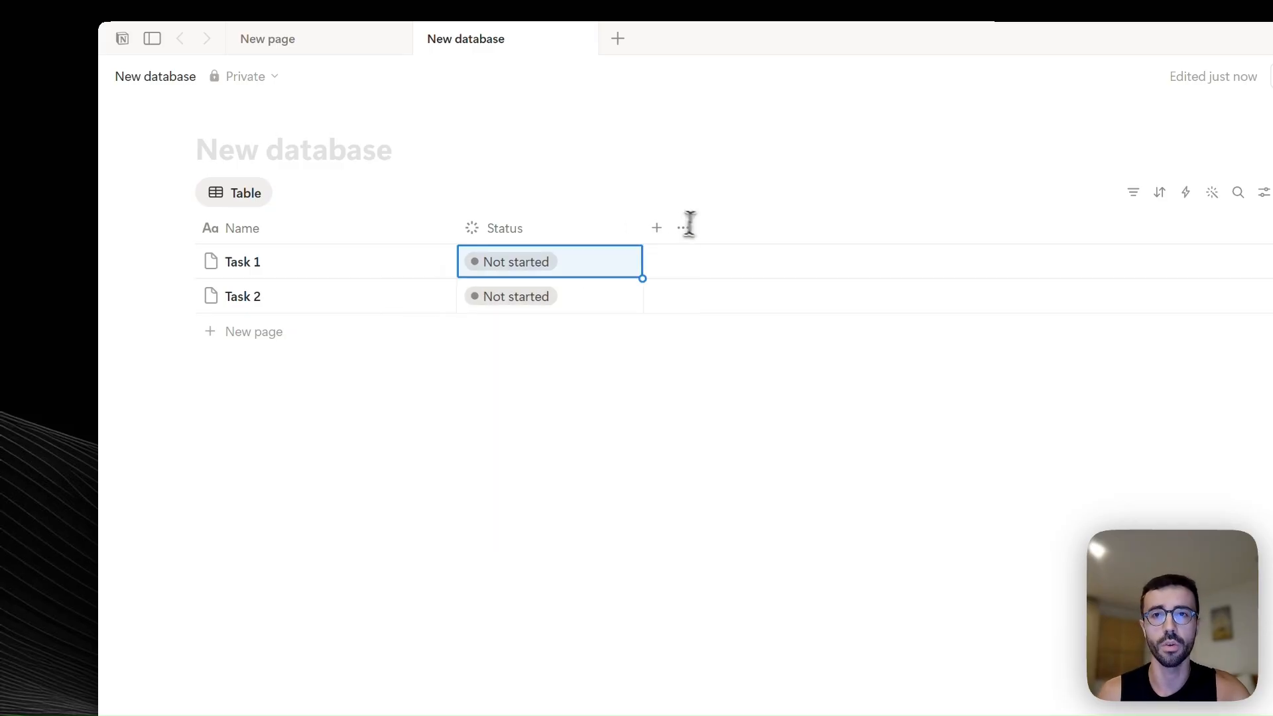
# Add a Date property after the Status column and rename it "Due date".
pyautogui.click(657, 232)
pyautogui.click(682, 460)
pyautogui.click(441, 231)
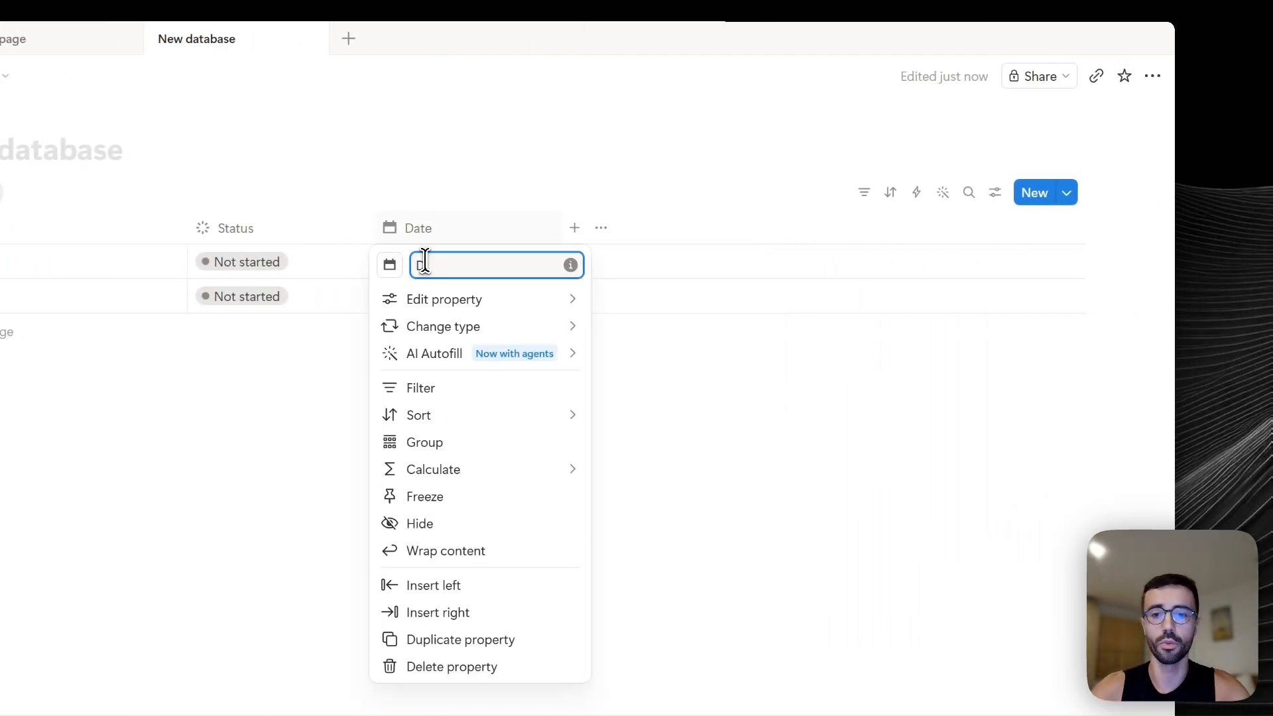
pyautogui.click(444, 204)
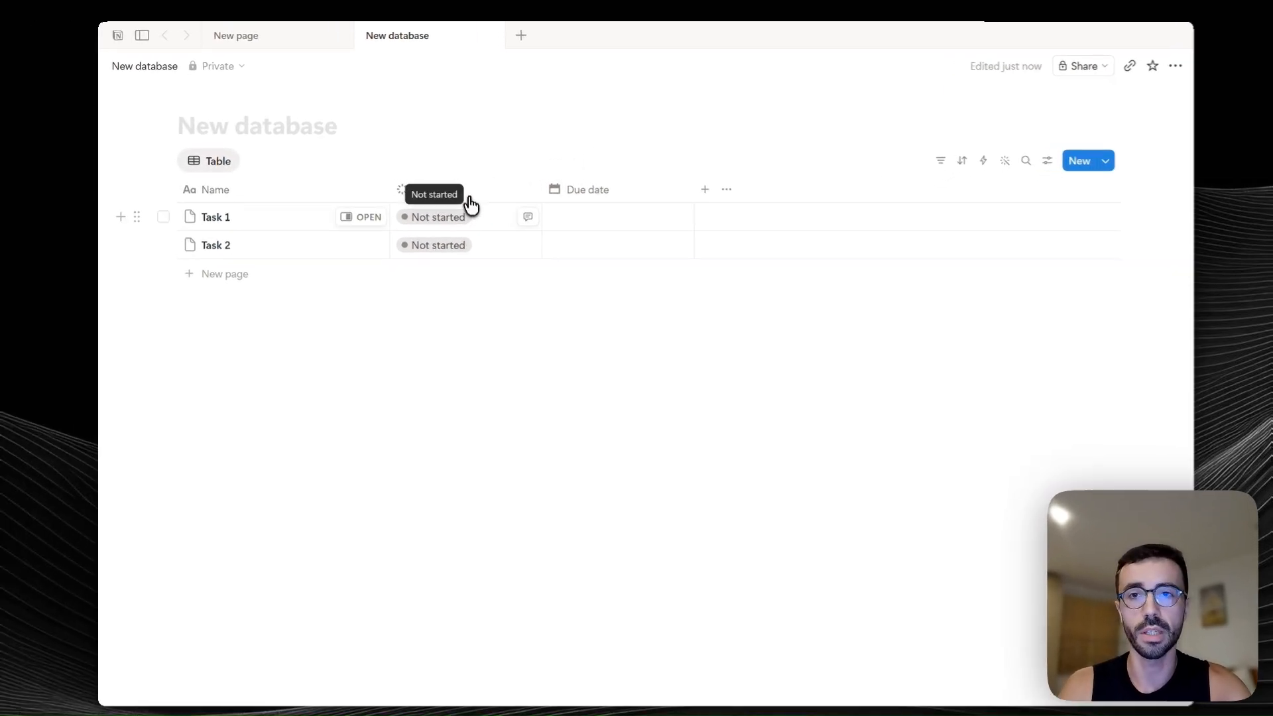
# Edit the Status property to add a "Cancelled" option to the Complete group.
pyautogui.click(476, 215)
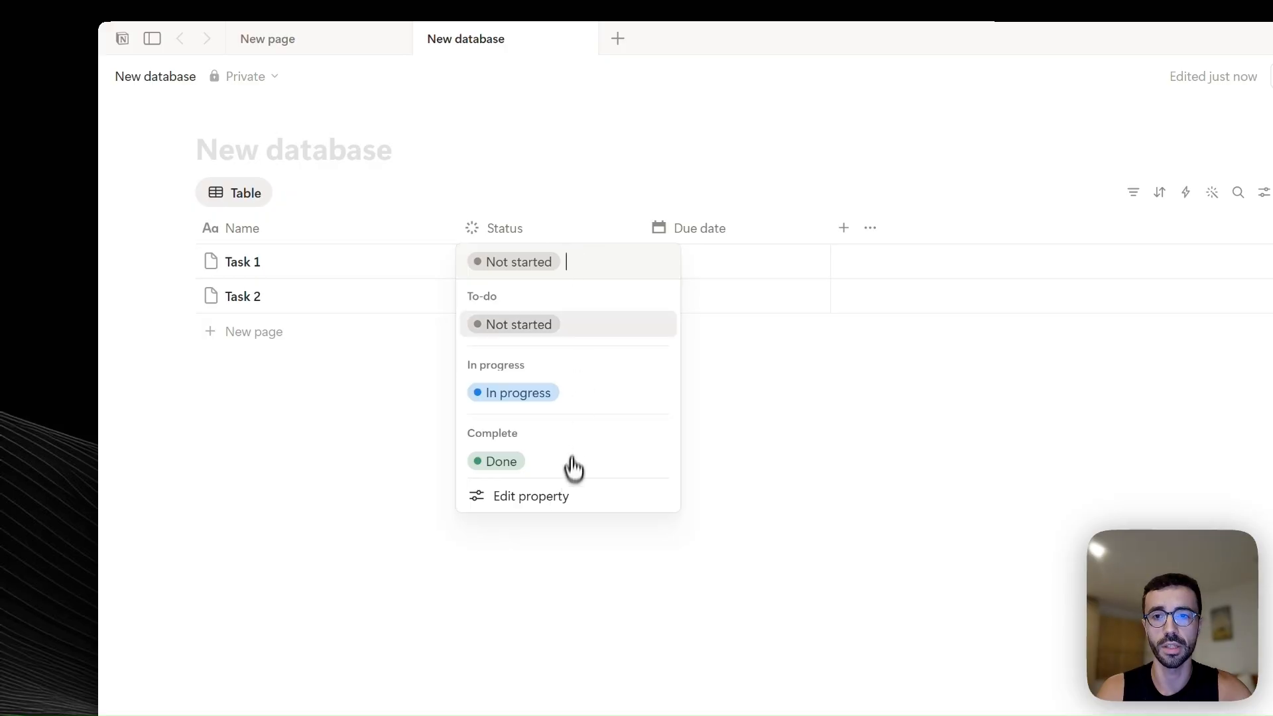
pyautogui.click(569, 496)
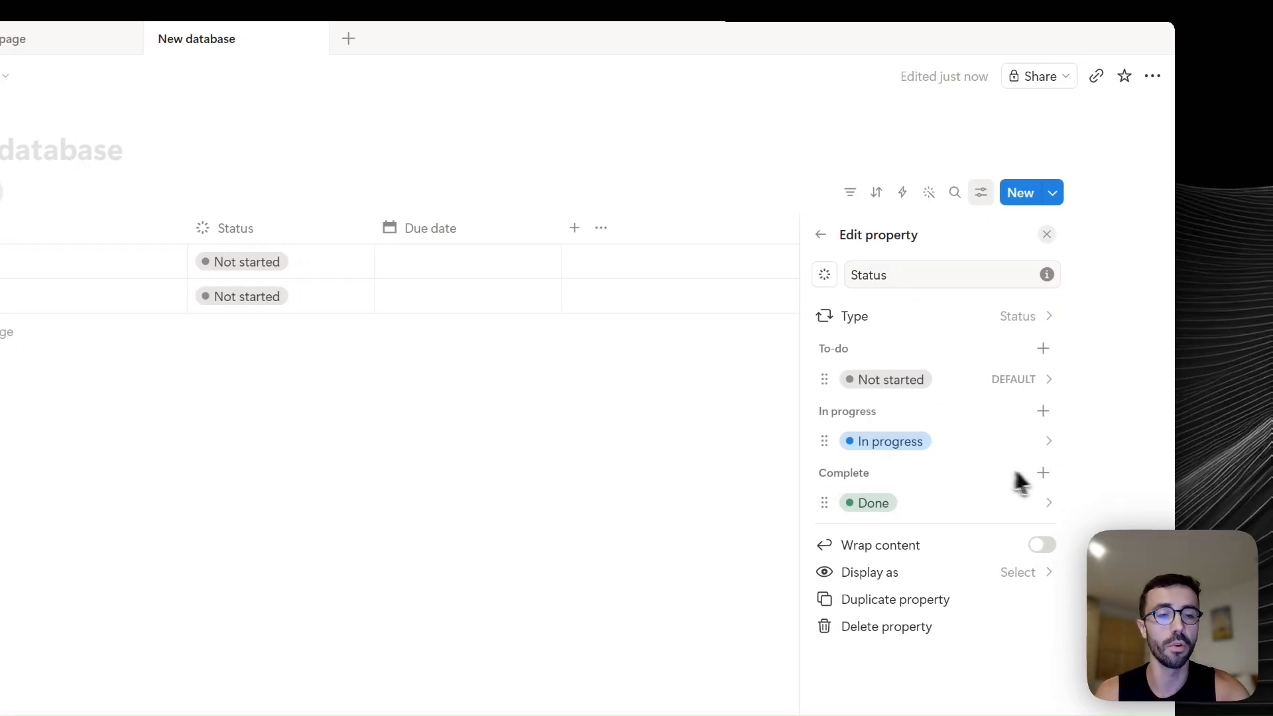
pyautogui.click(1044, 468)
pyautogui.write('Cancelled')
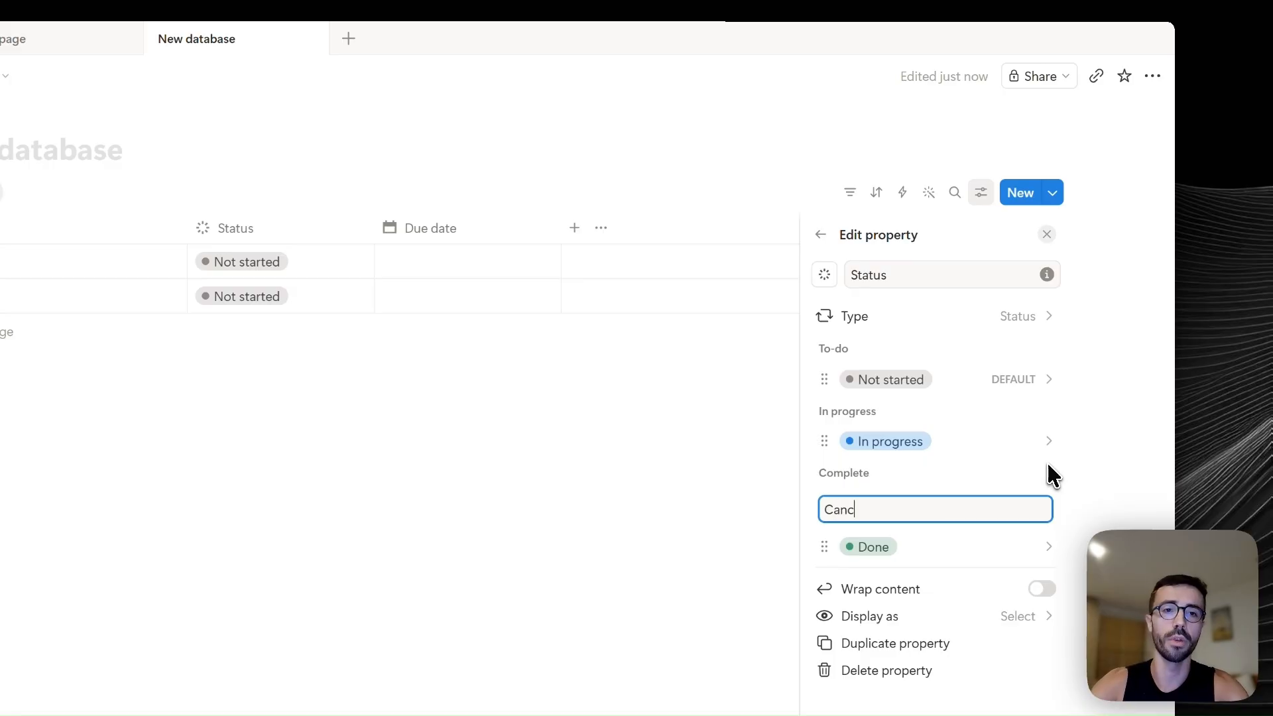
pyautogui.press('Return')
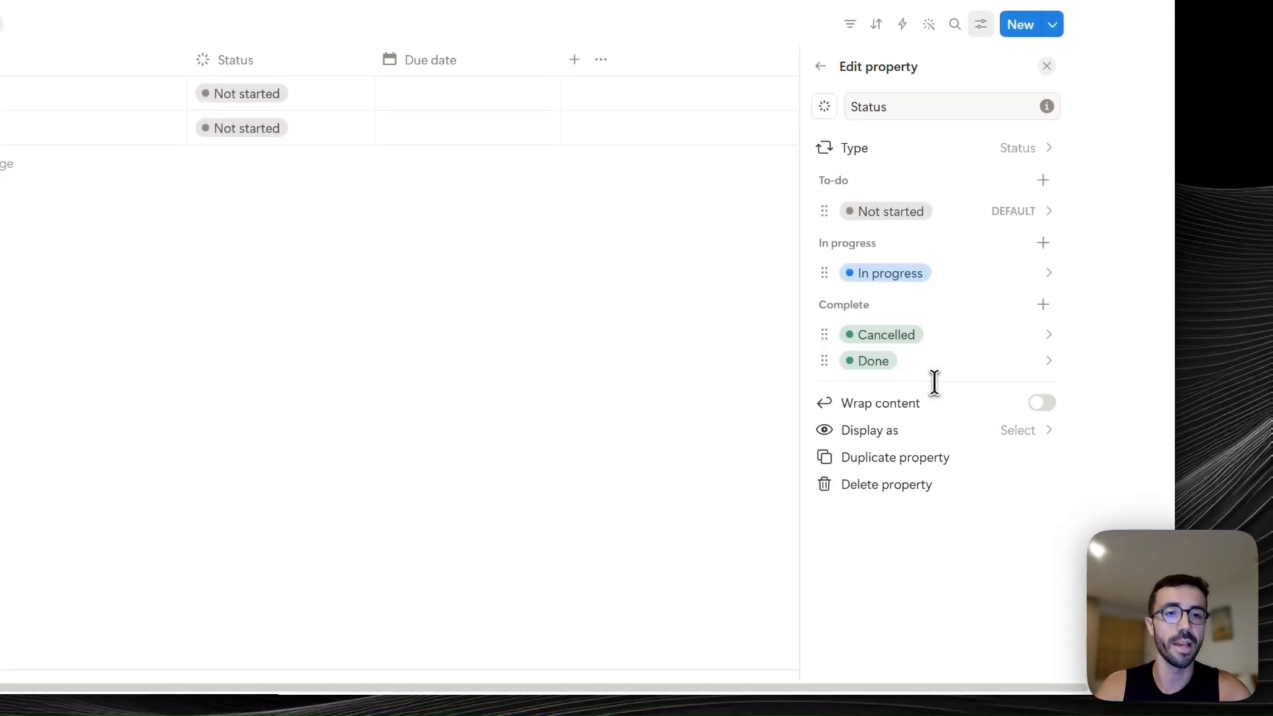
# Color the "Cancelled" status option red and place it below "Done" in the Complete group.
pyautogui.click(952, 339)
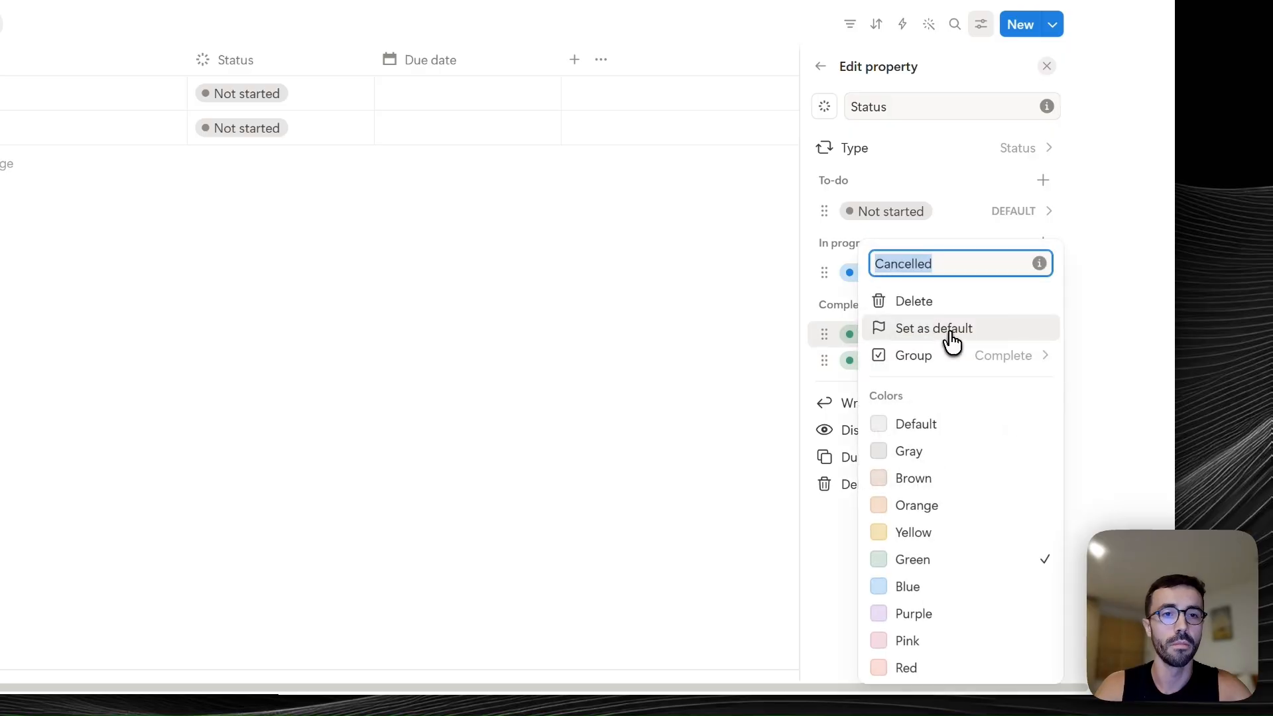
pyautogui.click(905, 661)
pyautogui.click(821, 315)
pyautogui.moveTo(826, 376); pyautogui.dragTo(861, 372)
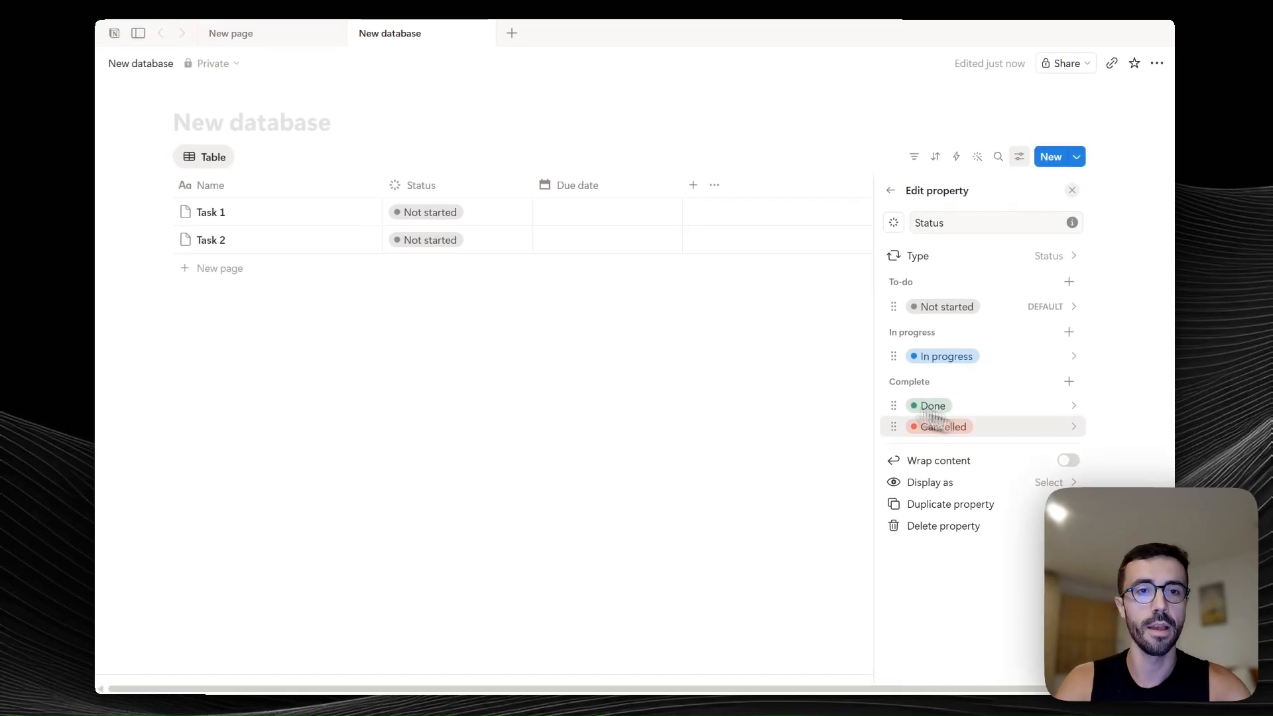
pyautogui.click(635, 330)
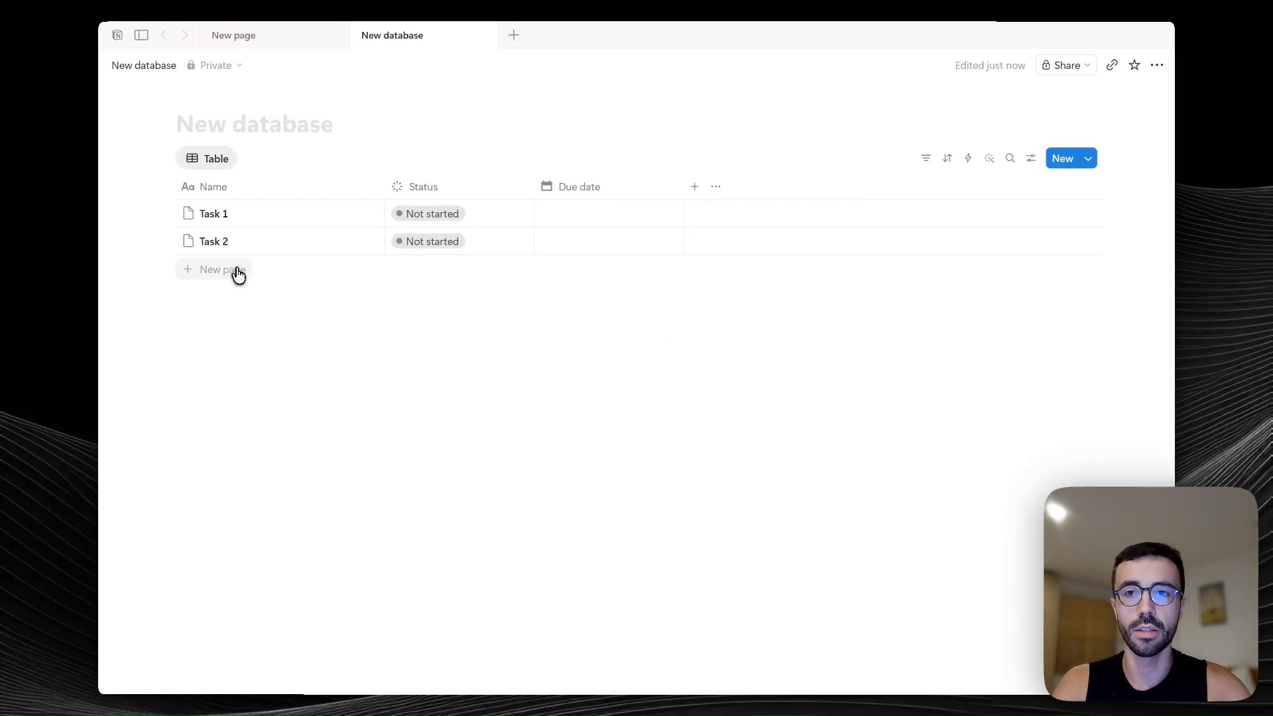
# Add a third entry named "Task 3" to the database table.
pyautogui.click(235, 272)
pyautogui.write('Task 3')
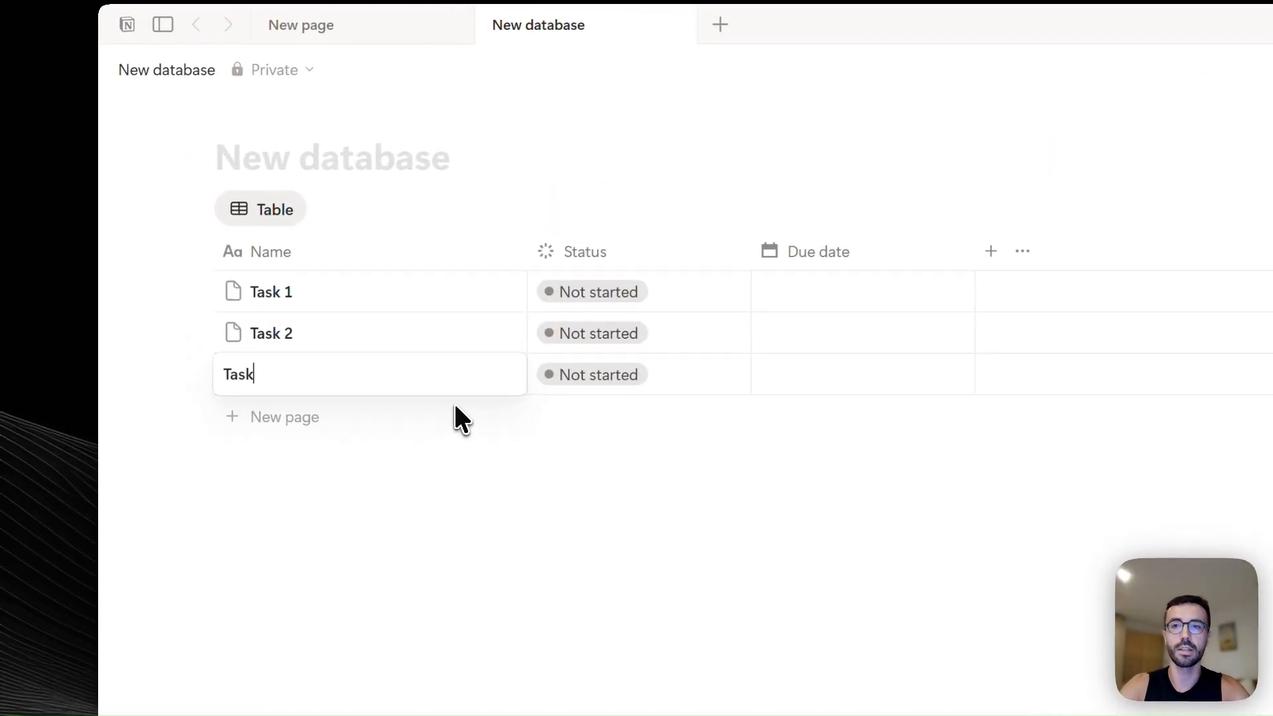
pyautogui.press('Return')
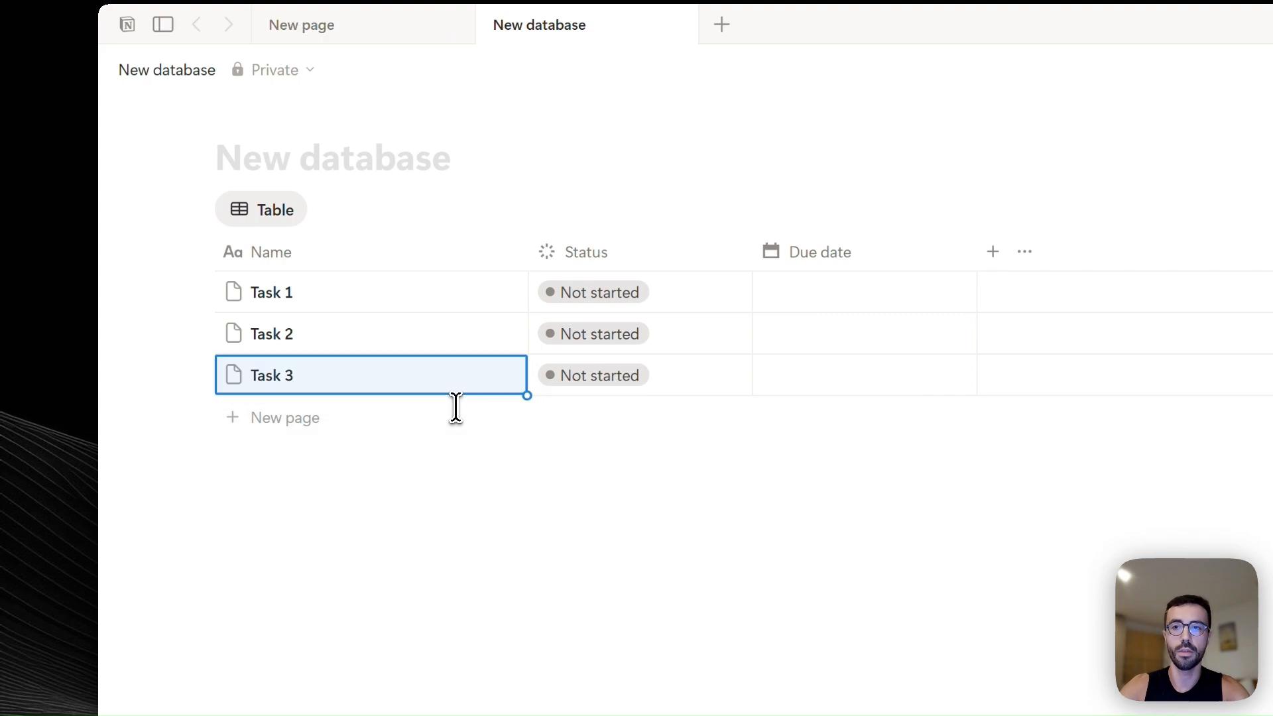
# Set the status of Task 2 to "In progress" and of Task 3 to "Cancelled".
pyautogui.click(584, 333)
pyautogui.click(602, 490)
pyautogui.click(623, 375)
pyautogui.click(582, 614)
pyautogui.click(614, 384)
pyautogui.click(628, 648)
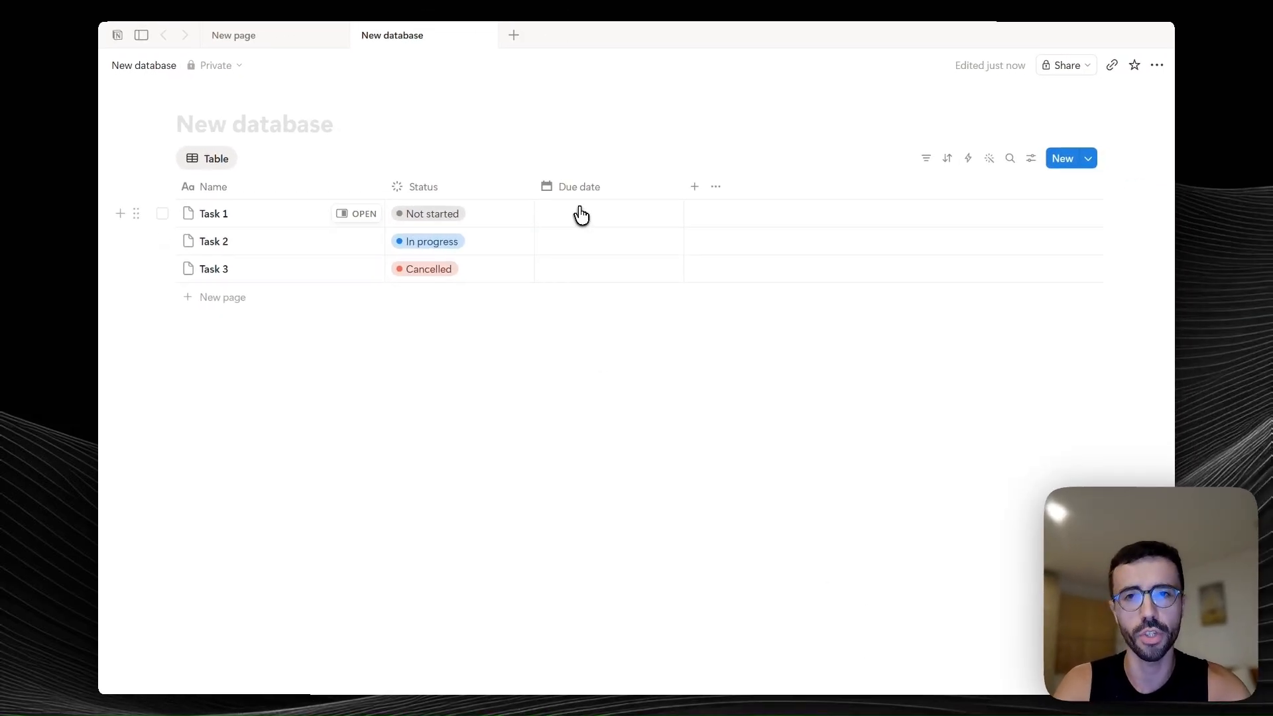
pyautogui.click(581, 213)
pyautogui.press('Escape')
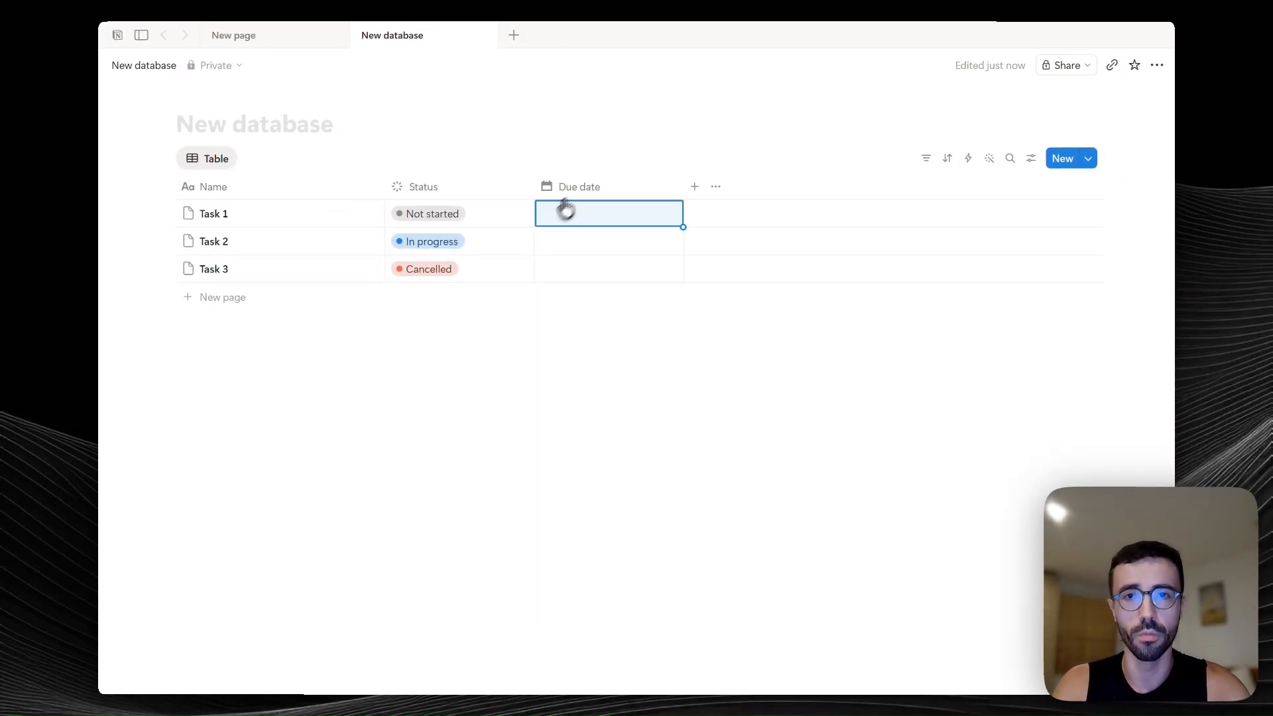
pyautogui.press('Escape')
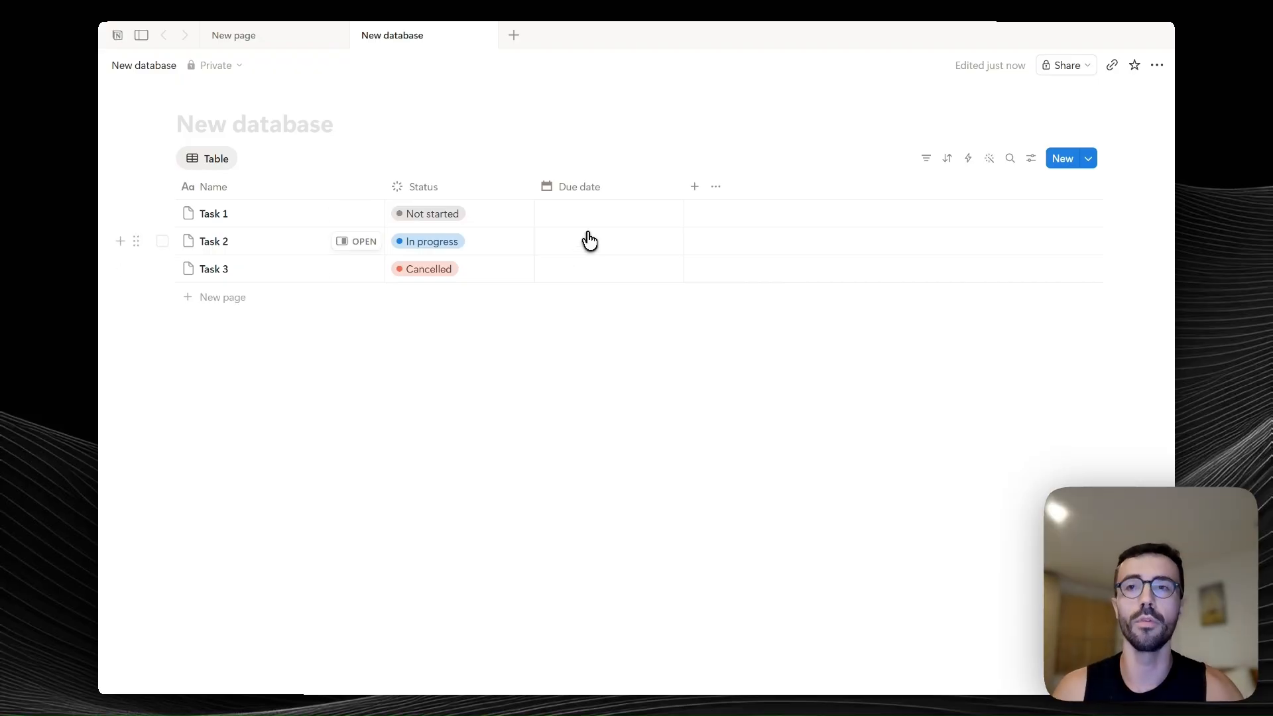
pyautogui.click(588, 215)
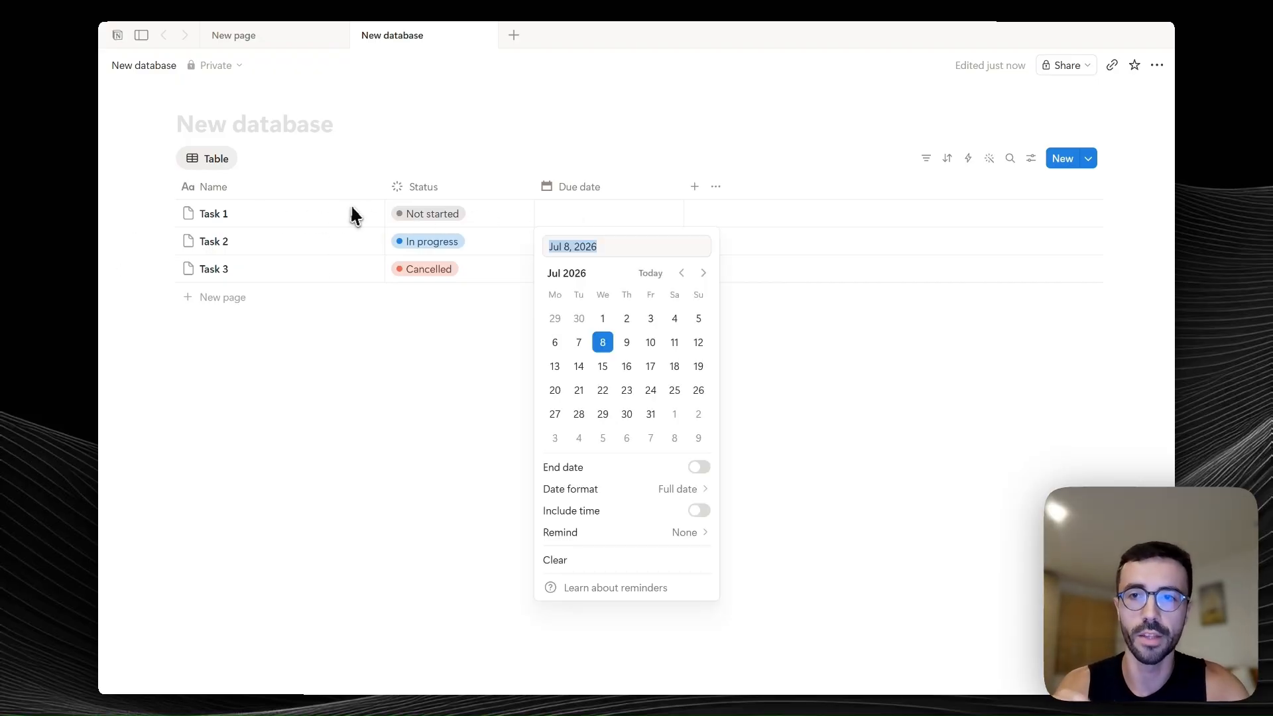
pyautogui.press('Escape')
pyautogui.click(610, 213)
pyautogui.press('Escape')
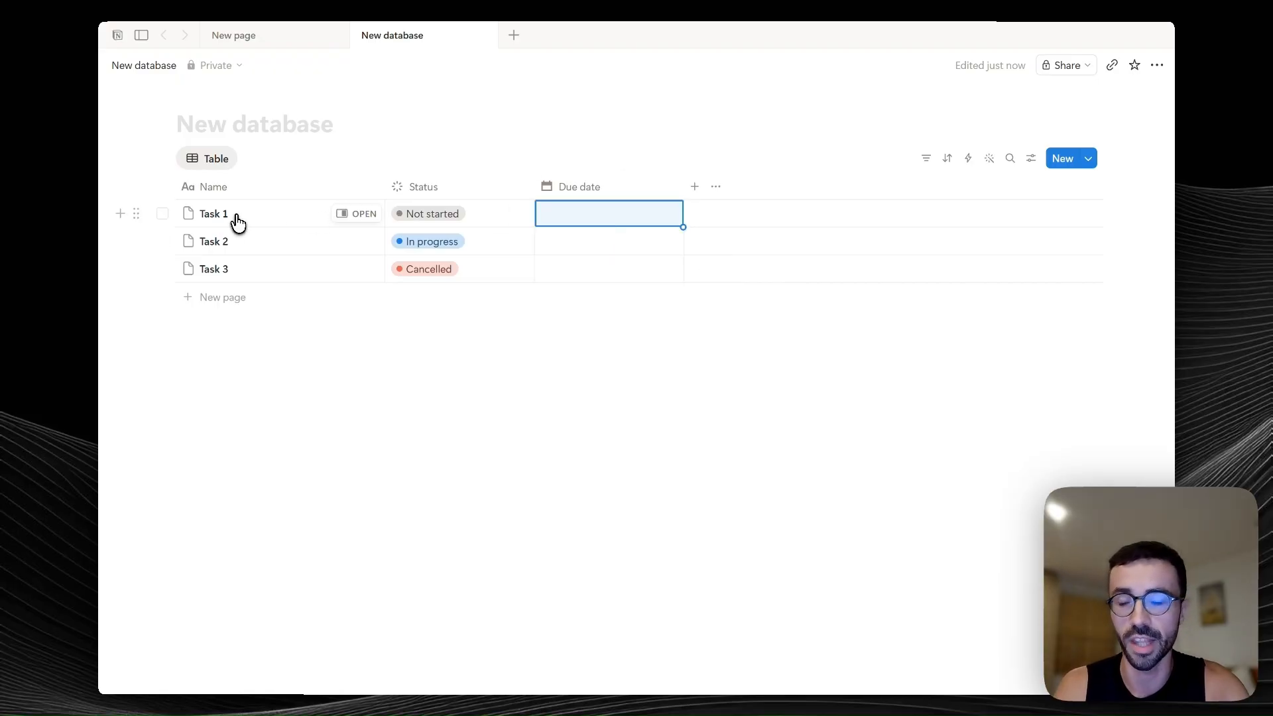
# Set the due date of Task 1 to July 17, 2026.
pyautogui.click(584, 210)
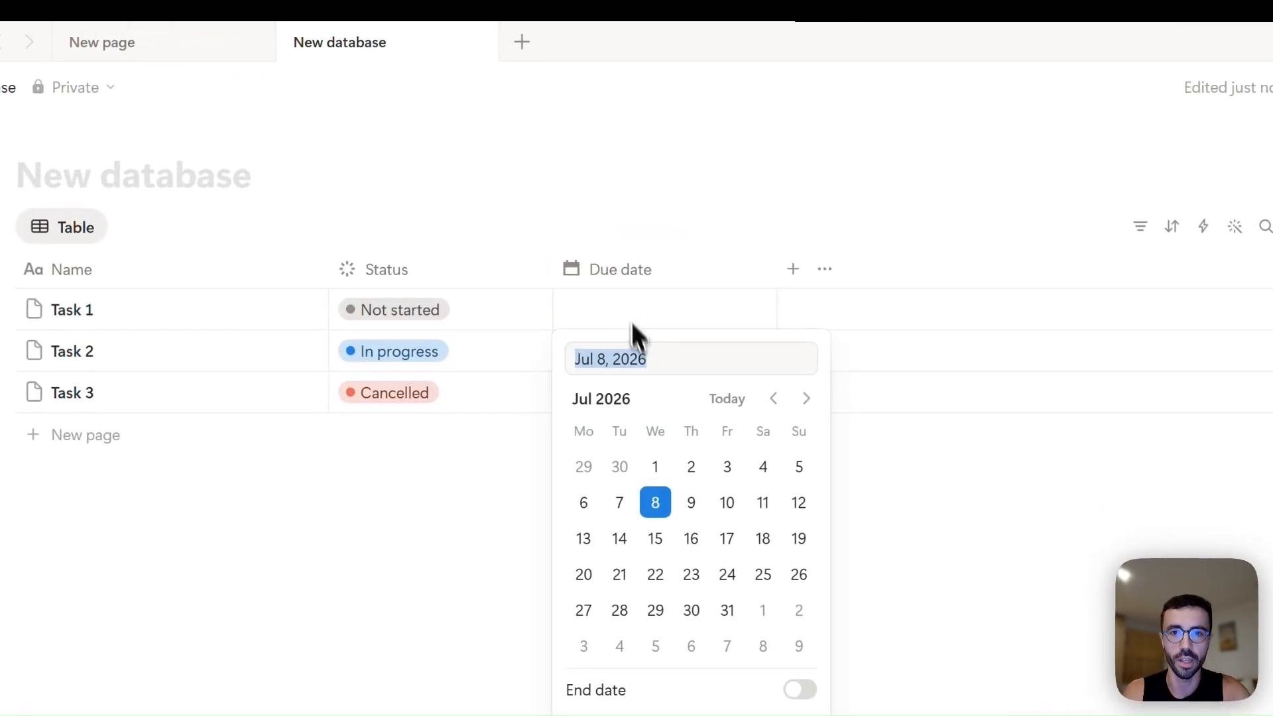
pyautogui.click(727, 538)
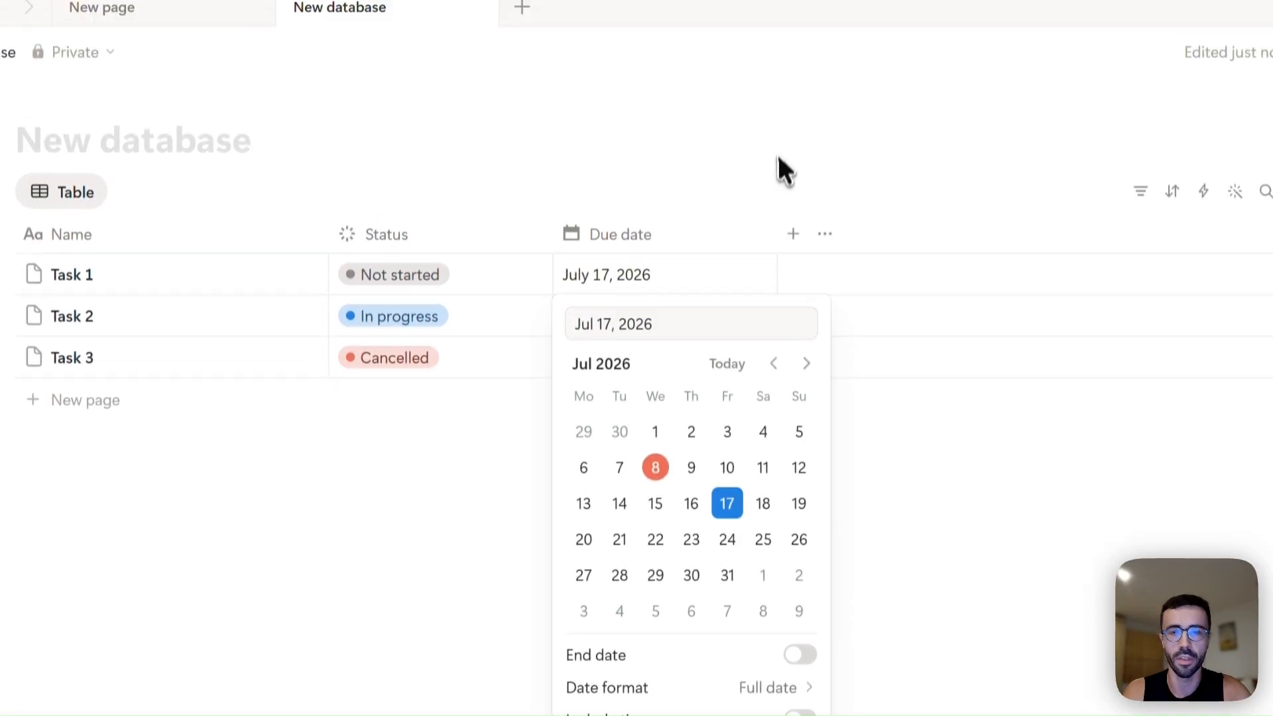
pyautogui.click(778, 149)
pyautogui.click(762, 202)
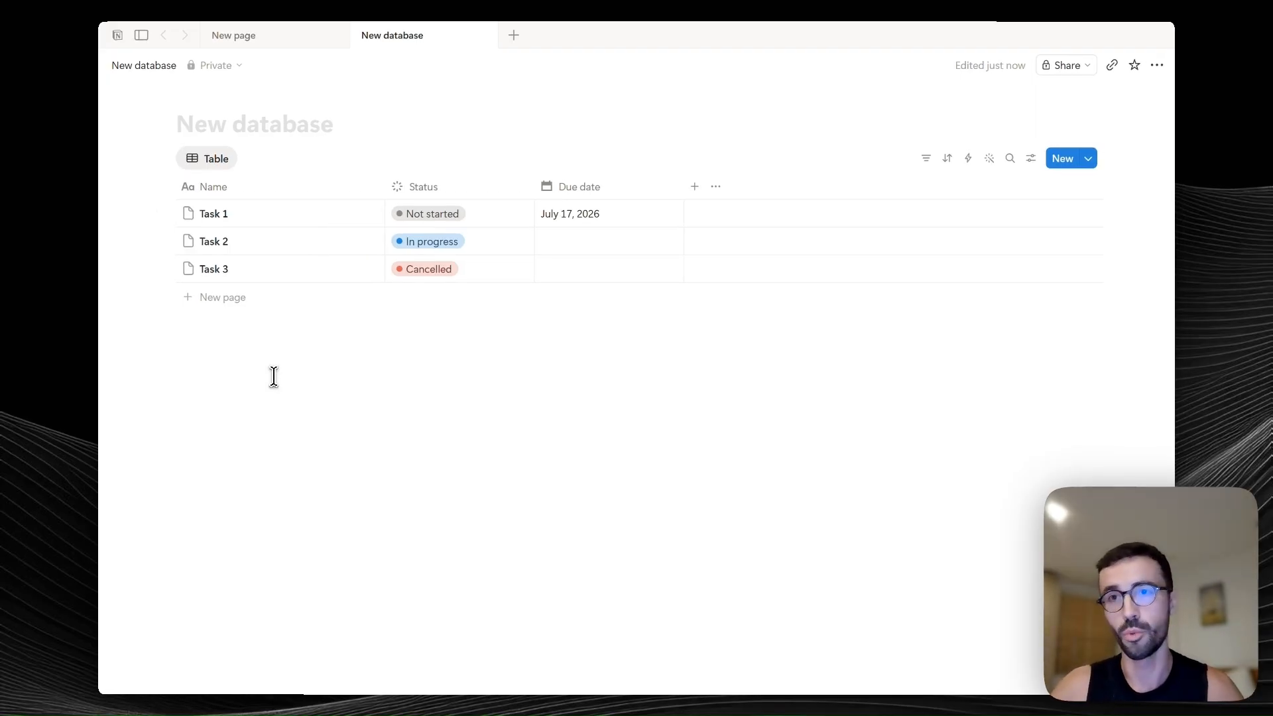
pyautogui.moveTo(278, 371); pyautogui.dragTo(236, 194)
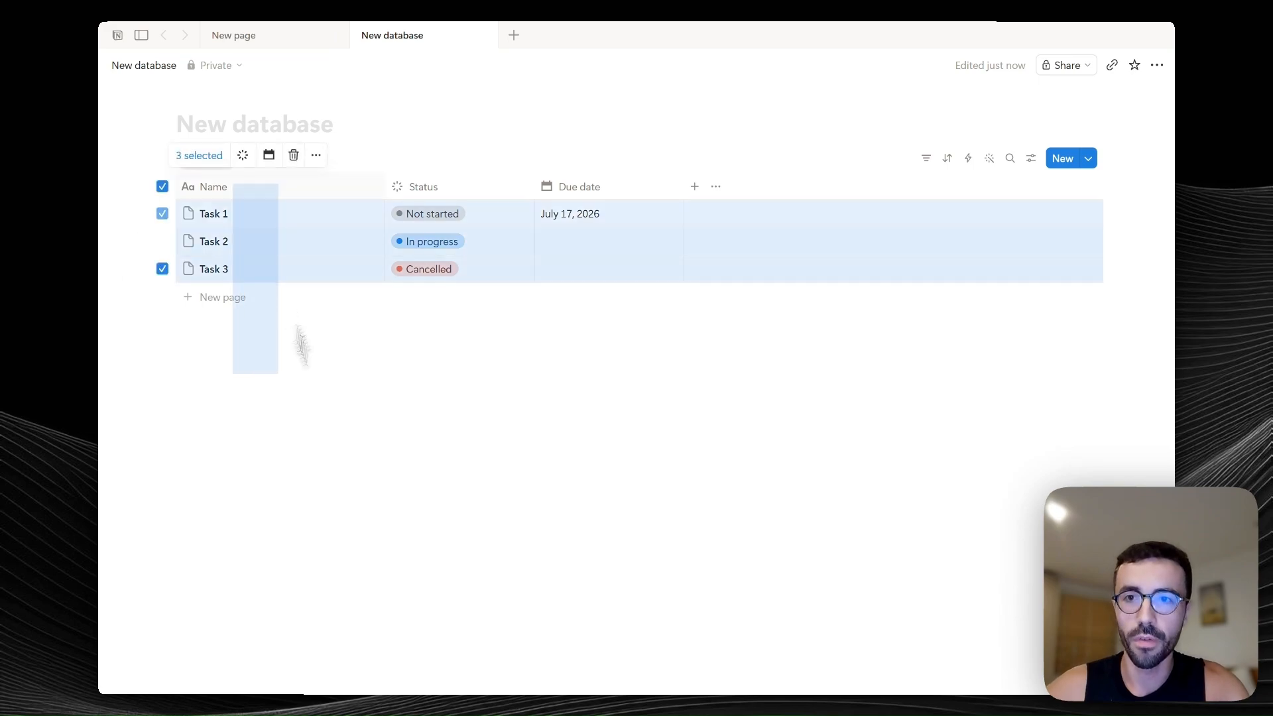
pyautogui.moveTo(333, 414); pyautogui.dragTo(304, 214)
pyautogui.click(332, 414)
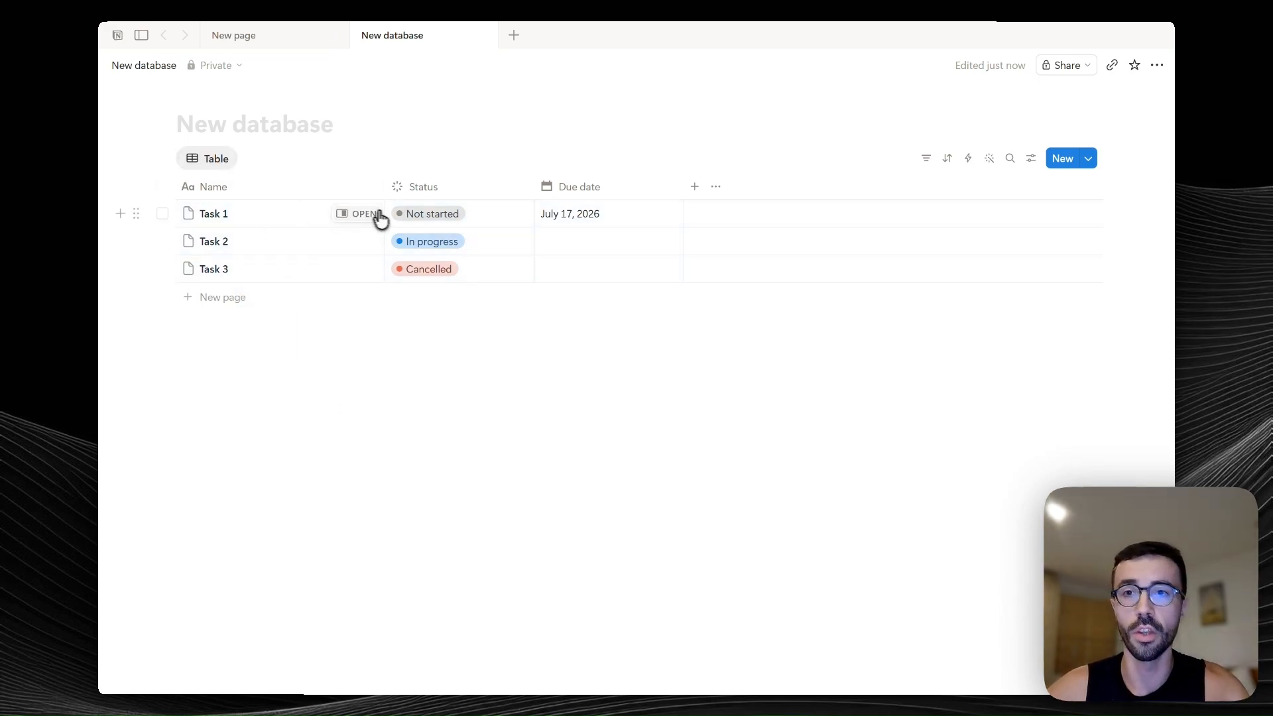
# Open the Task 1 page in side peek, move its Status property above Due date, and close the page.
pyautogui.click(356, 215)
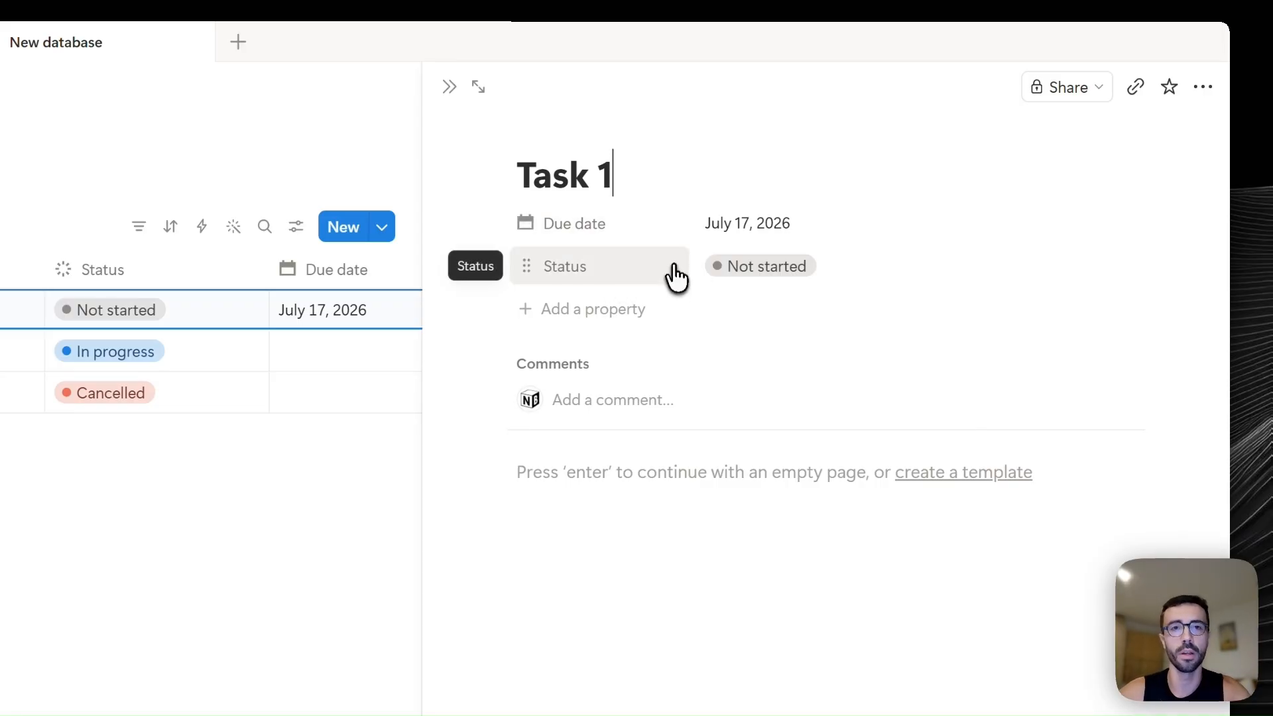
pyautogui.moveTo(673, 278)
pyautogui.mouseDown()
pyautogui.moveTo(633, 261)
pyautogui.moveTo(672, 260)
pyautogui.mouseUp()
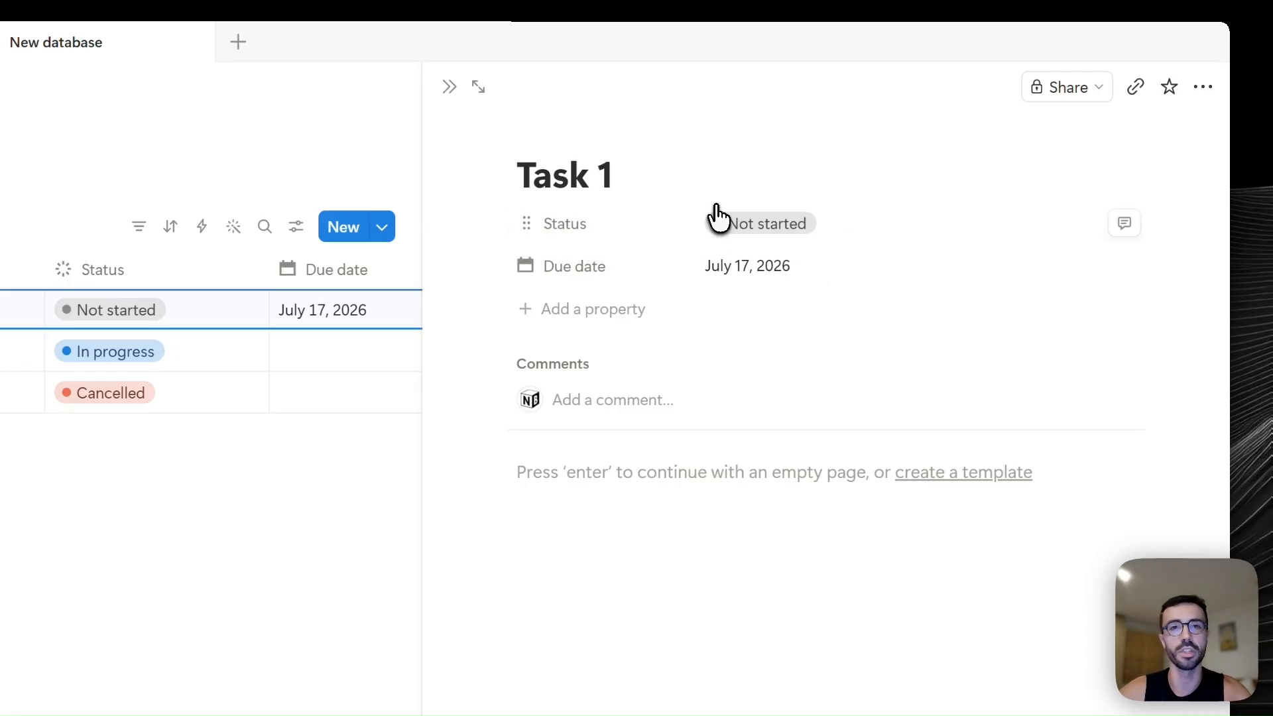
pyautogui.click(366, 189)
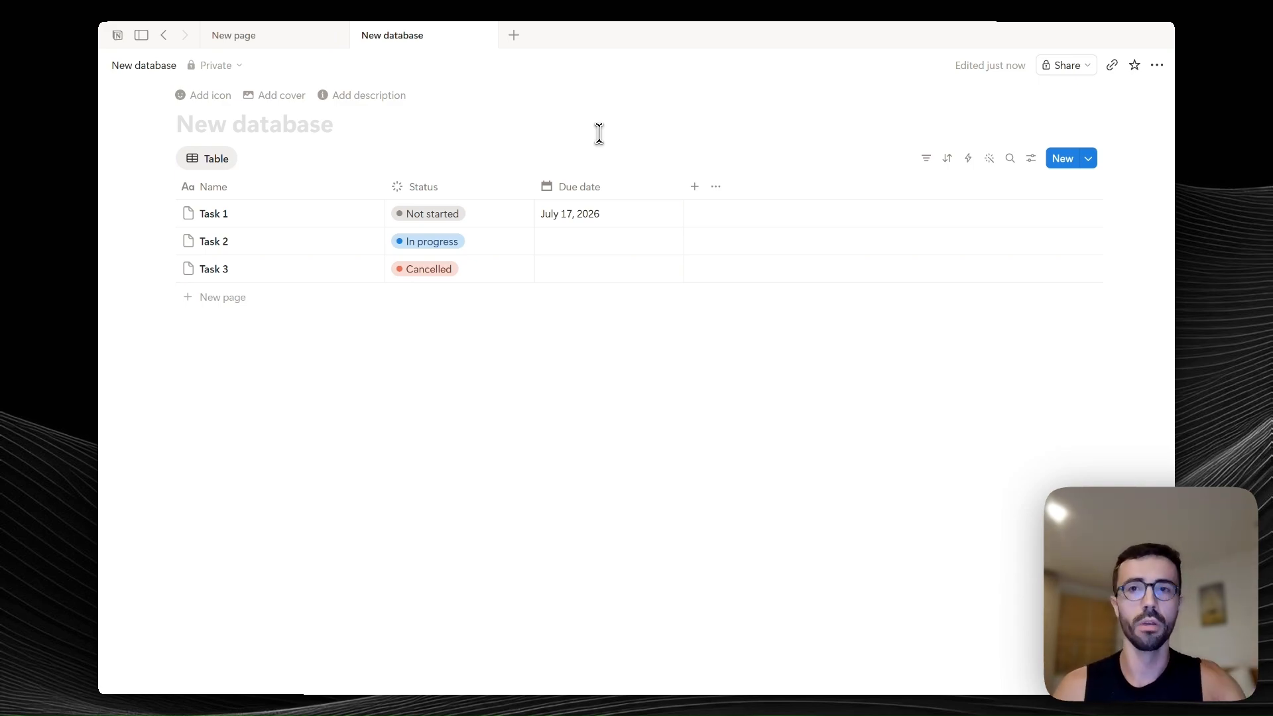
# Add an untitled fourth entry with status "Done" and due date July 16, 2026.
pyautogui.click(223, 302)
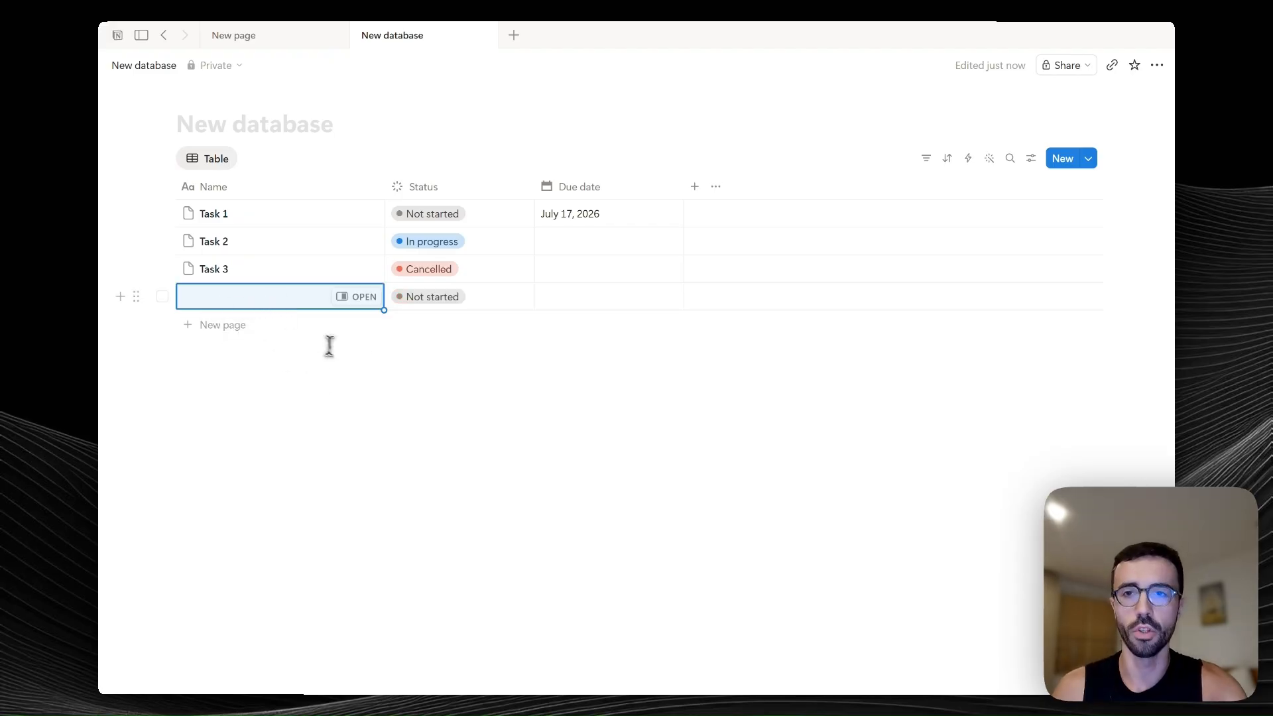
pyautogui.click(454, 299)
pyautogui.click(448, 459)
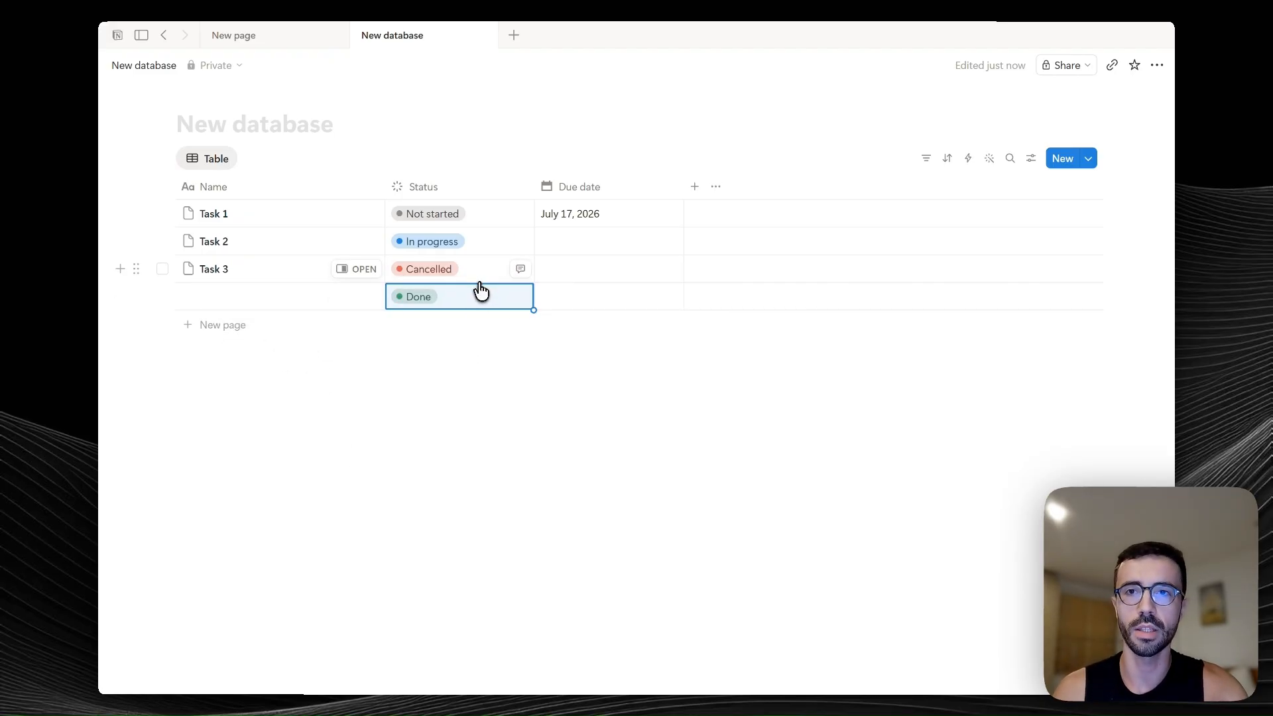
pyautogui.click(625, 293)
pyautogui.click(626, 448)
pyautogui.press('Escape')
pyautogui.click(609, 438)
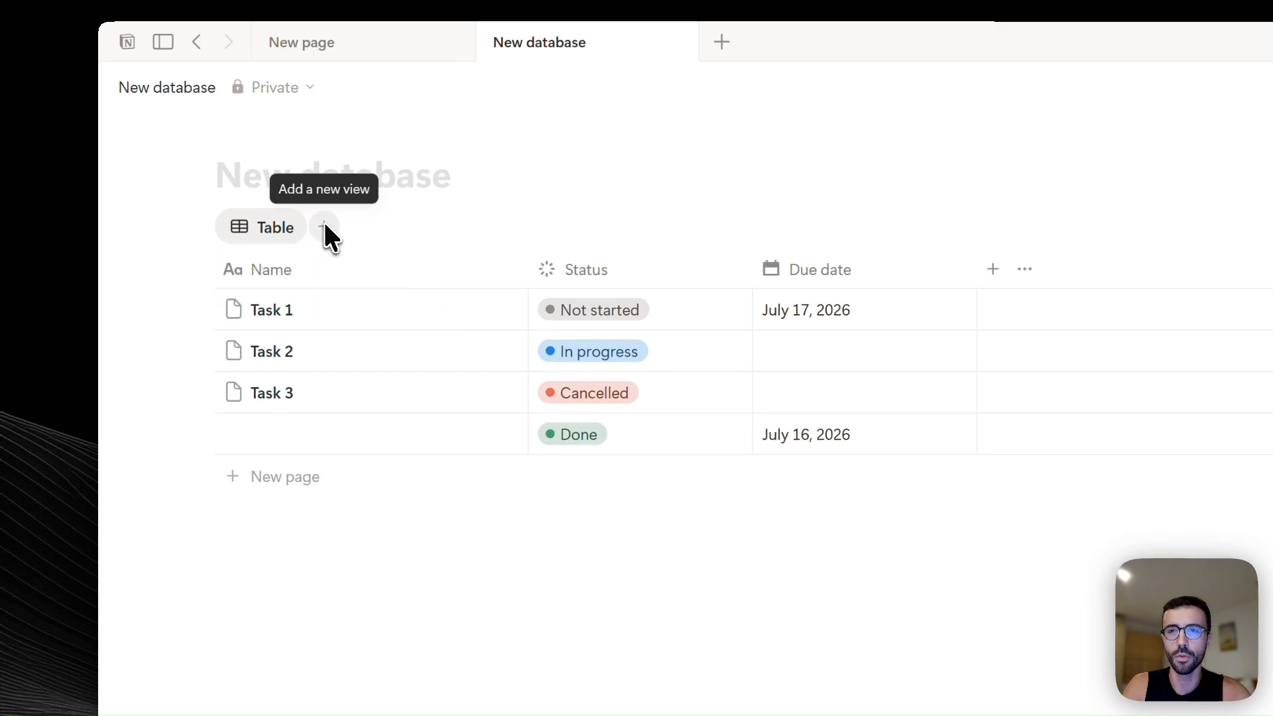
# Add a new List view to the database with its default settings.
pyautogui.click(324, 225)
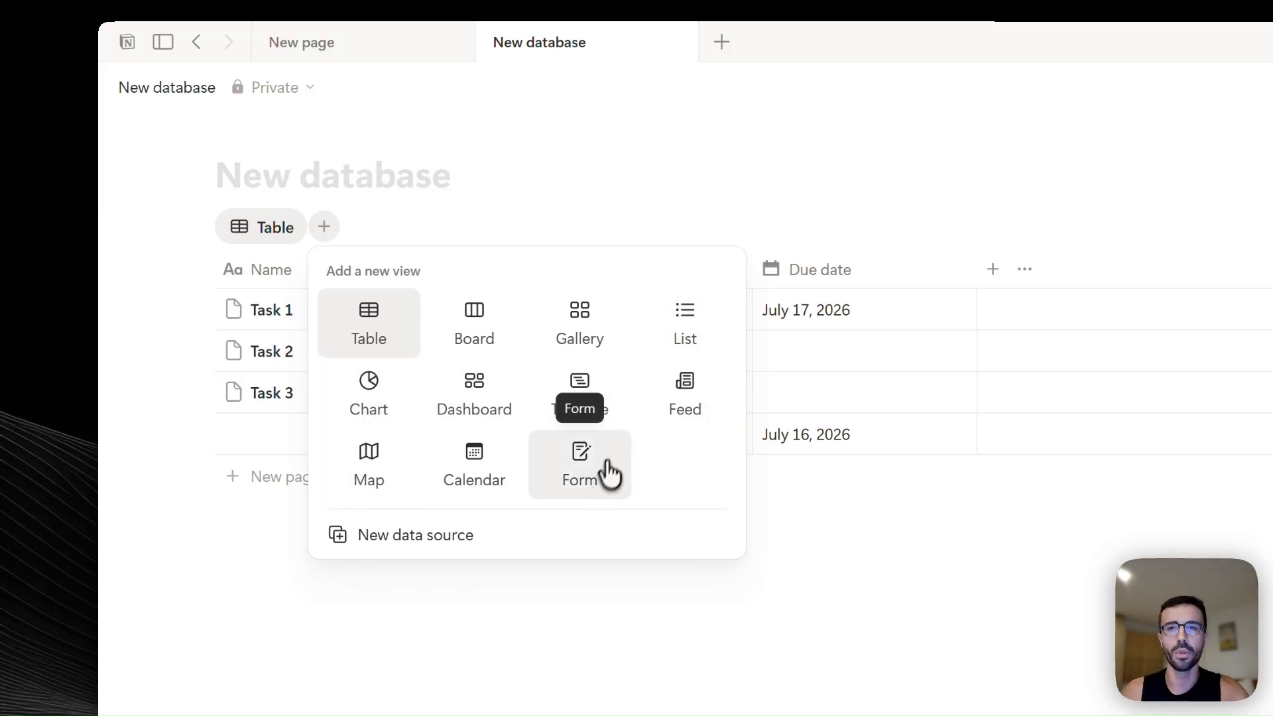
pyautogui.click(683, 334)
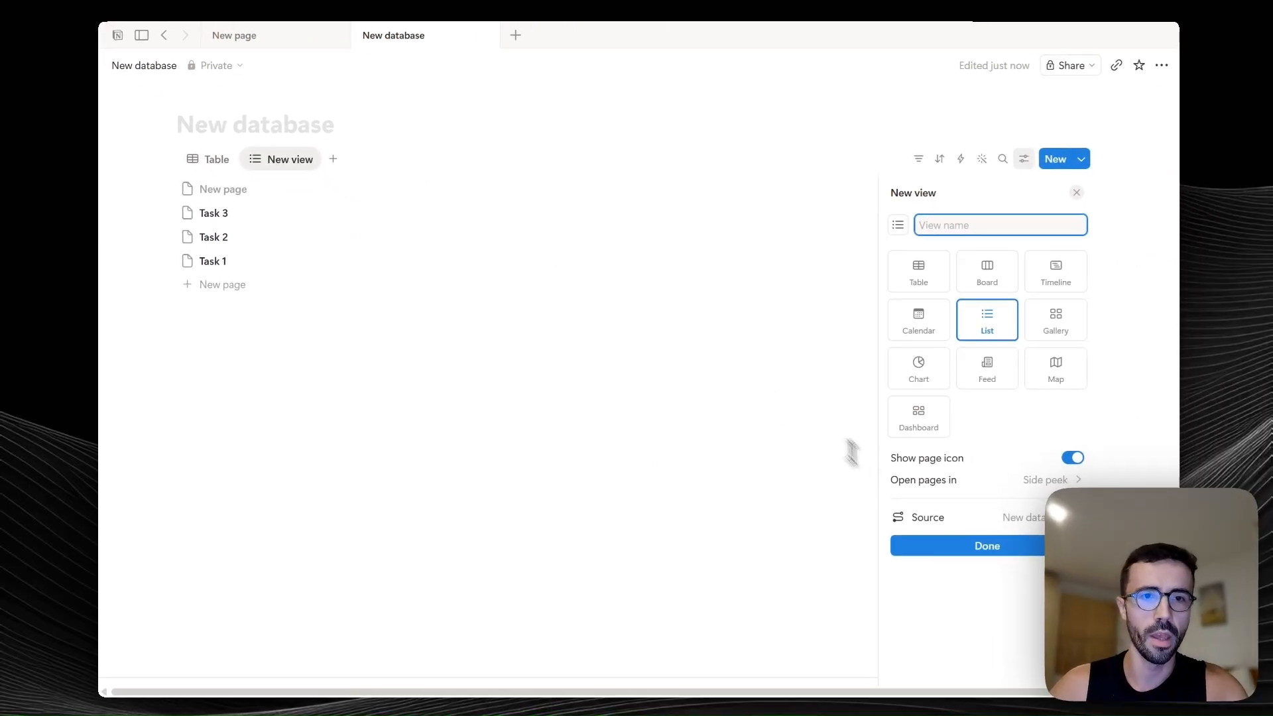
pyautogui.click(973, 553)
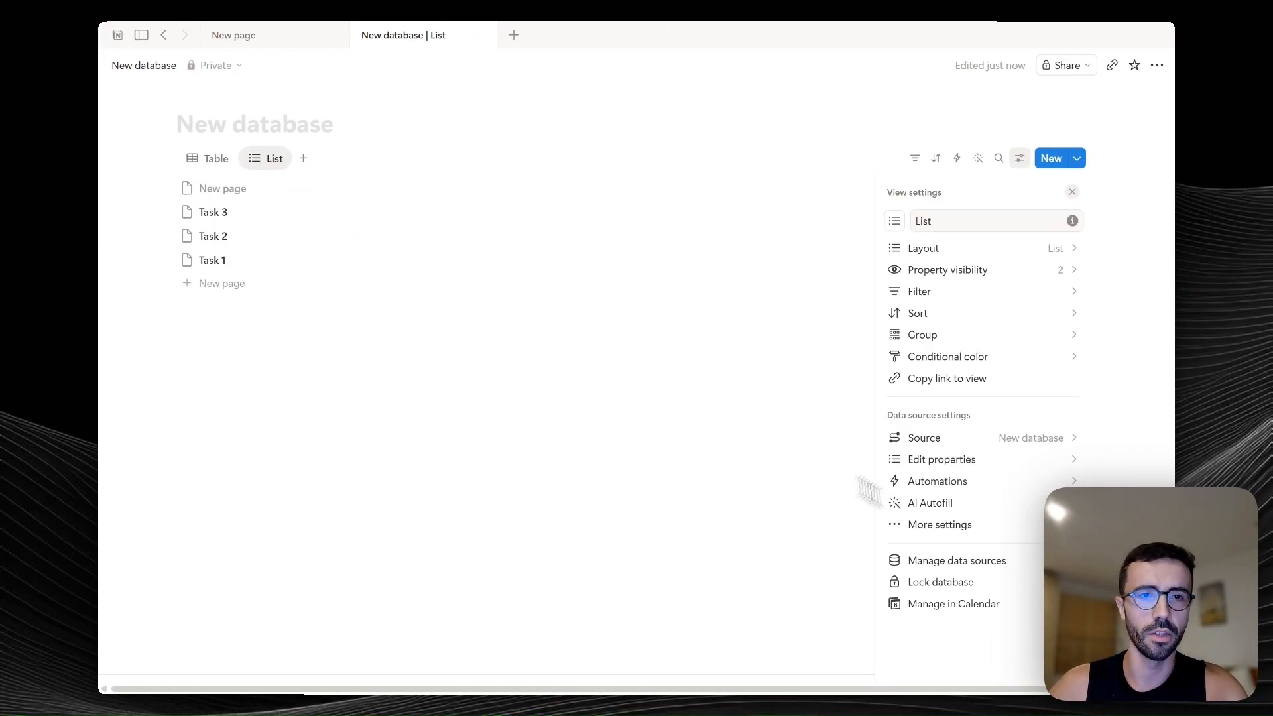
pyautogui.click(773, 415)
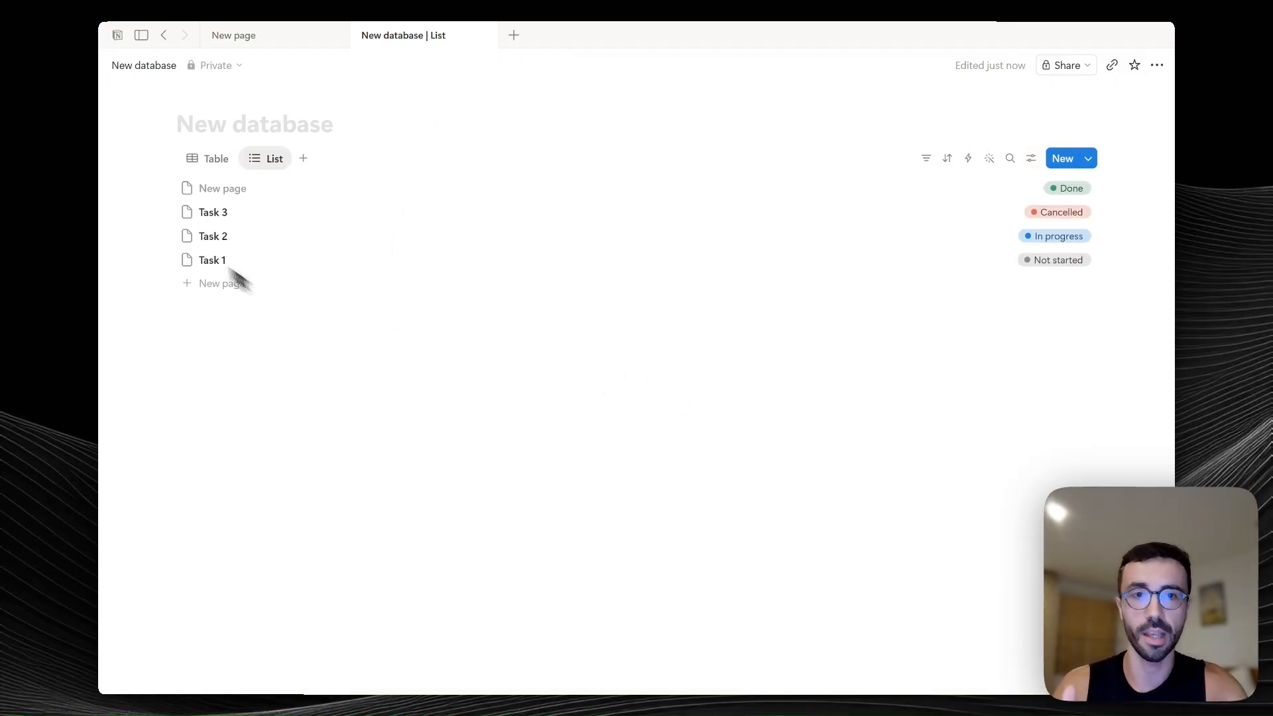
# Return to the Table view and name the untitled fourth entry "Task 4".
pyautogui.moveTo(280, 409); pyautogui.dragTo(302, 186)
pyautogui.click(341, 358)
pyautogui.click(267, 289)
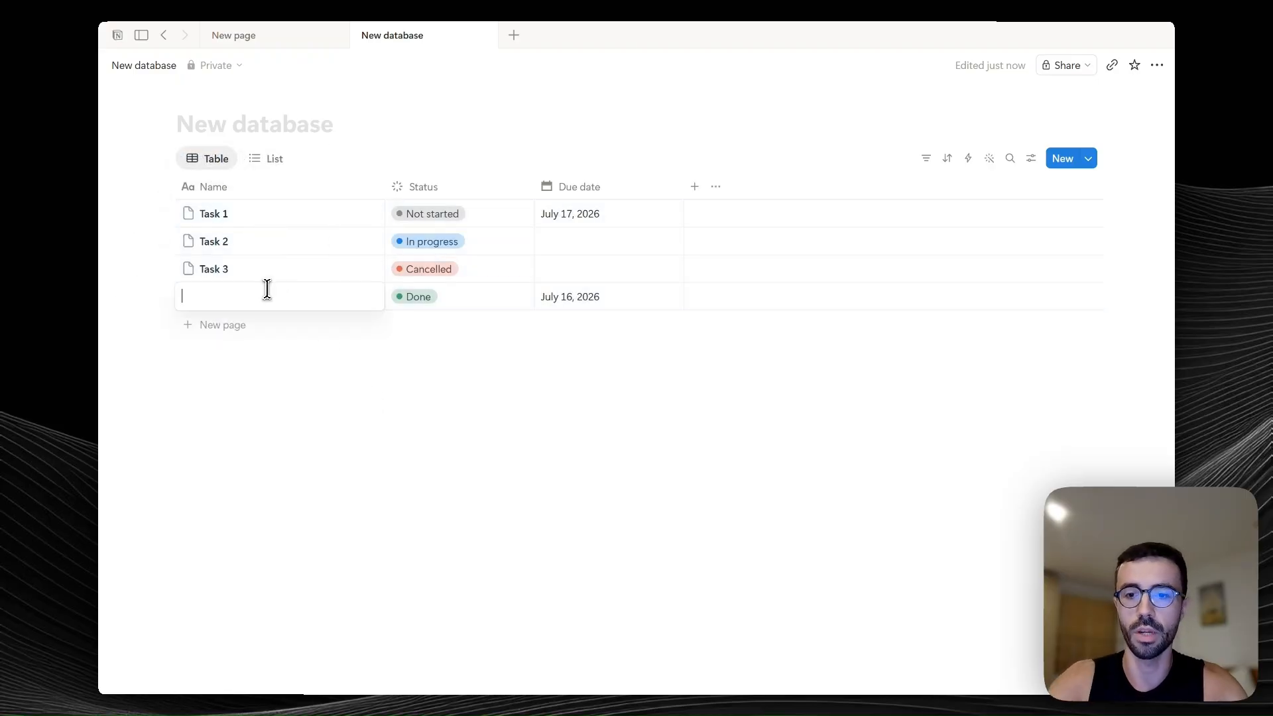
pyautogui.write('Task 4')
pyautogui.press('Escape')
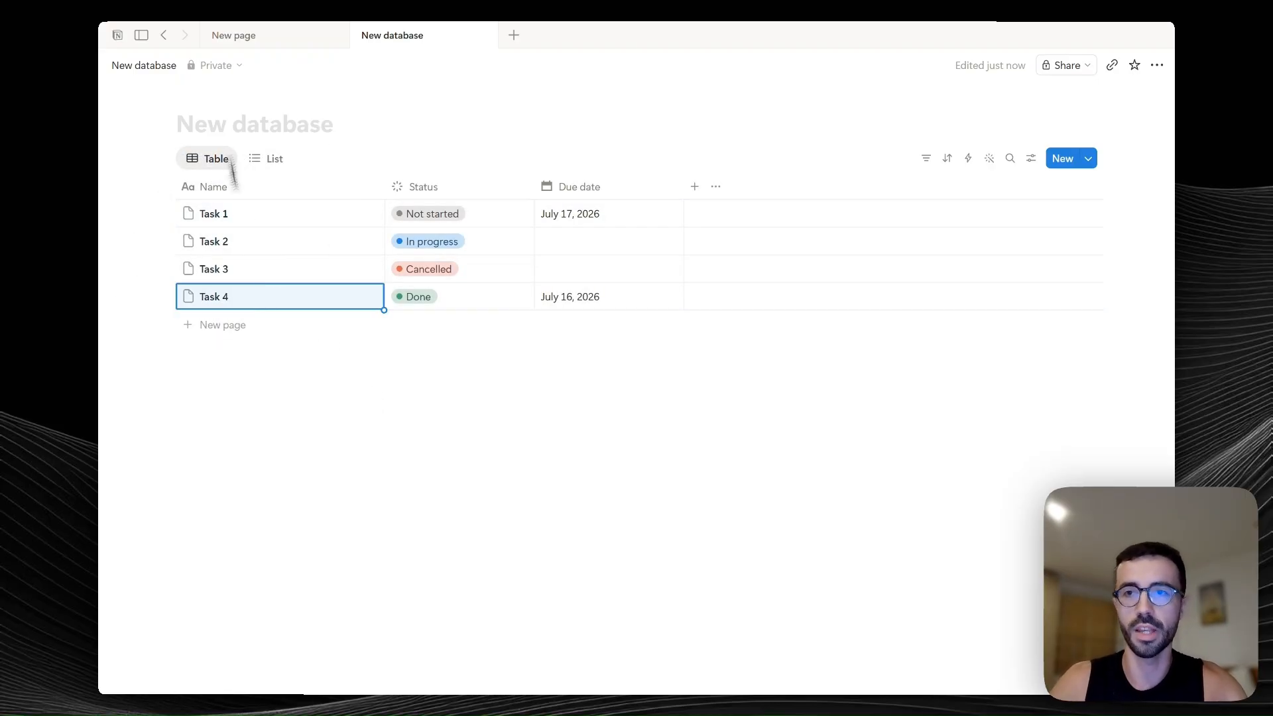
# Switch to the List view and rename it "Completed tasks".
pyautogui.click(268, 159)
pyautogui.moveTo(912, 379); pyautogui.dragTo(719, 193)
pyautogui.click(702, 388)
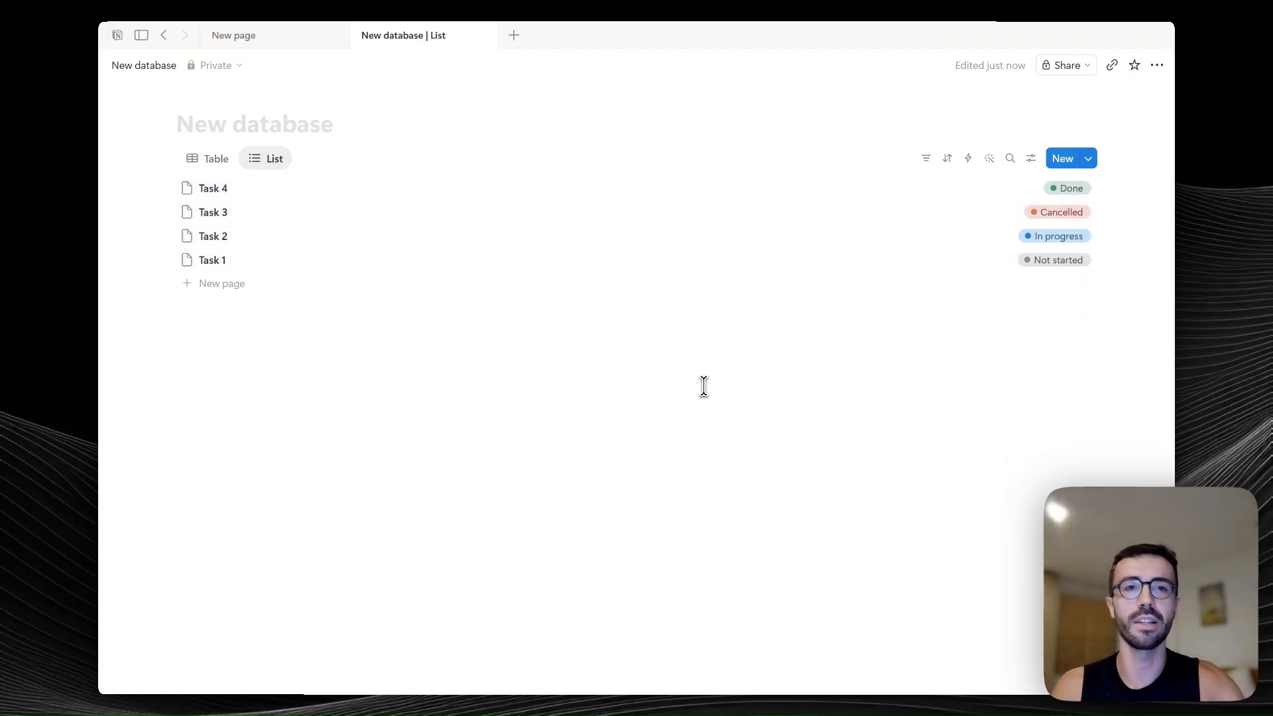
pyautogui.click(269, 160)
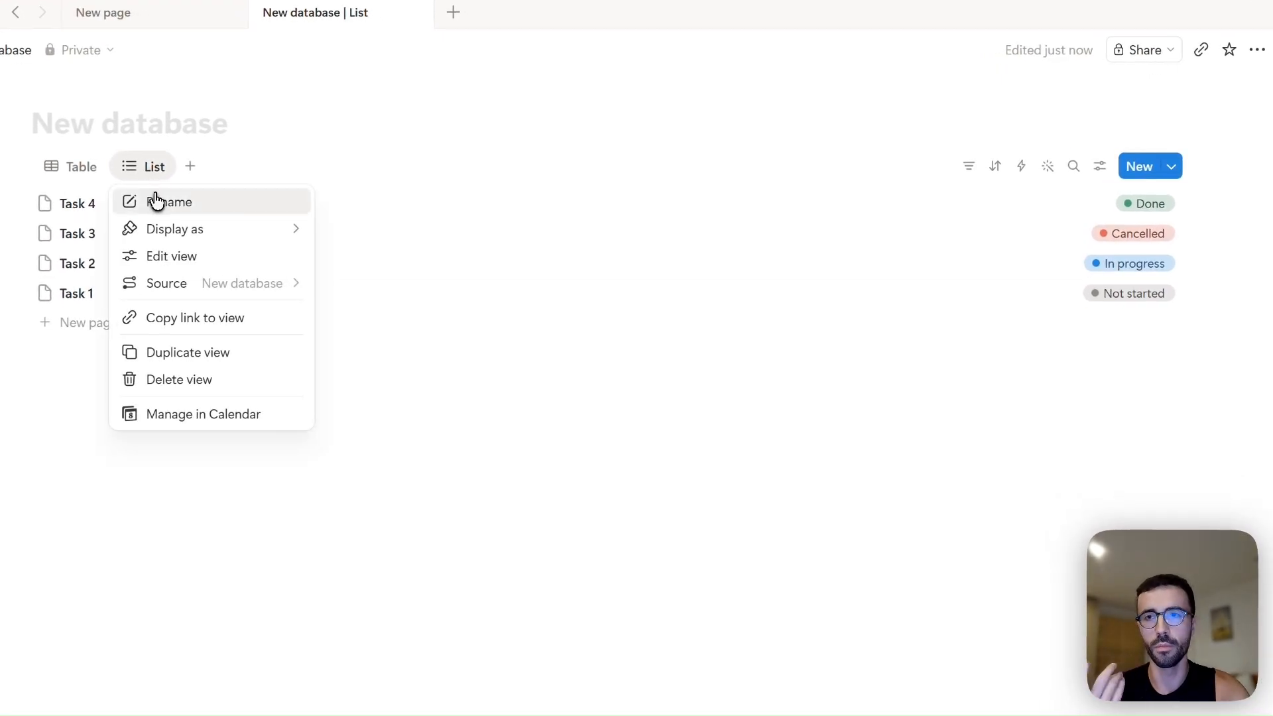
pyautogui.click(156, 200)
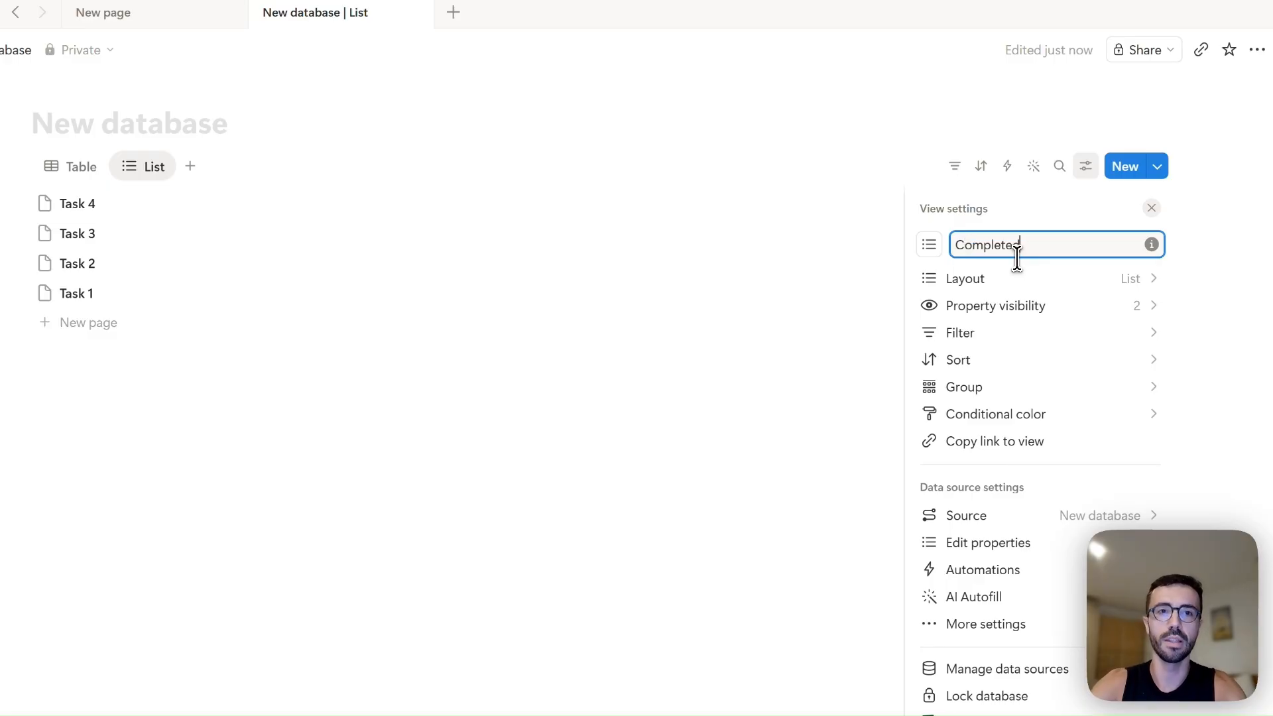
pyautogui.write('Completed tasks')
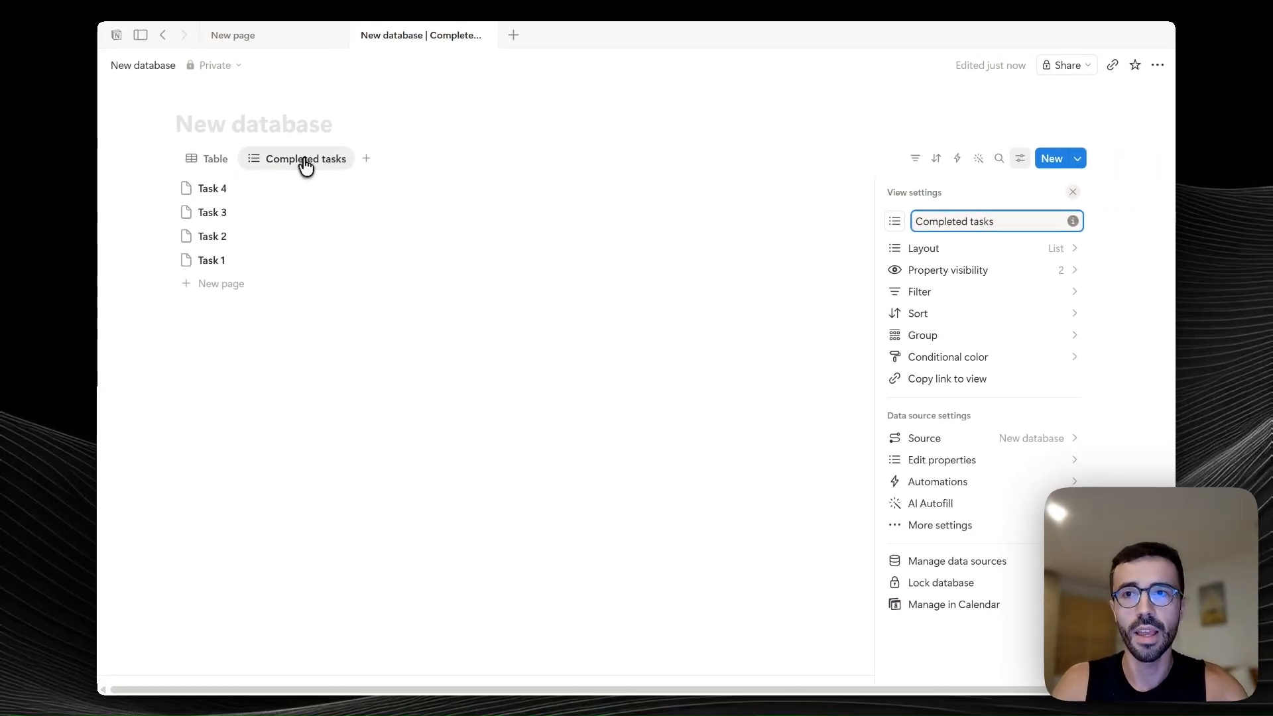
pyautogui.click(472, 130)
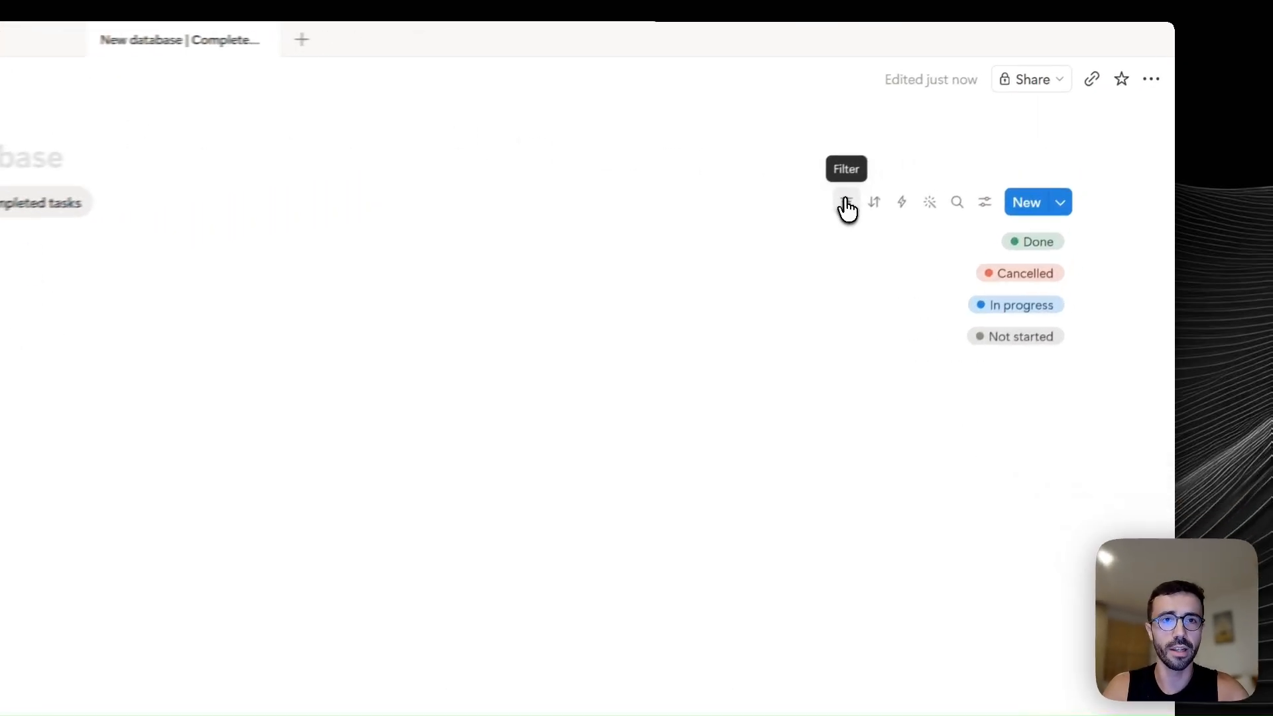
# Filter the "Completed tasks" view by Status to include the whole Complete group.
pyautogui.click(846, 202)
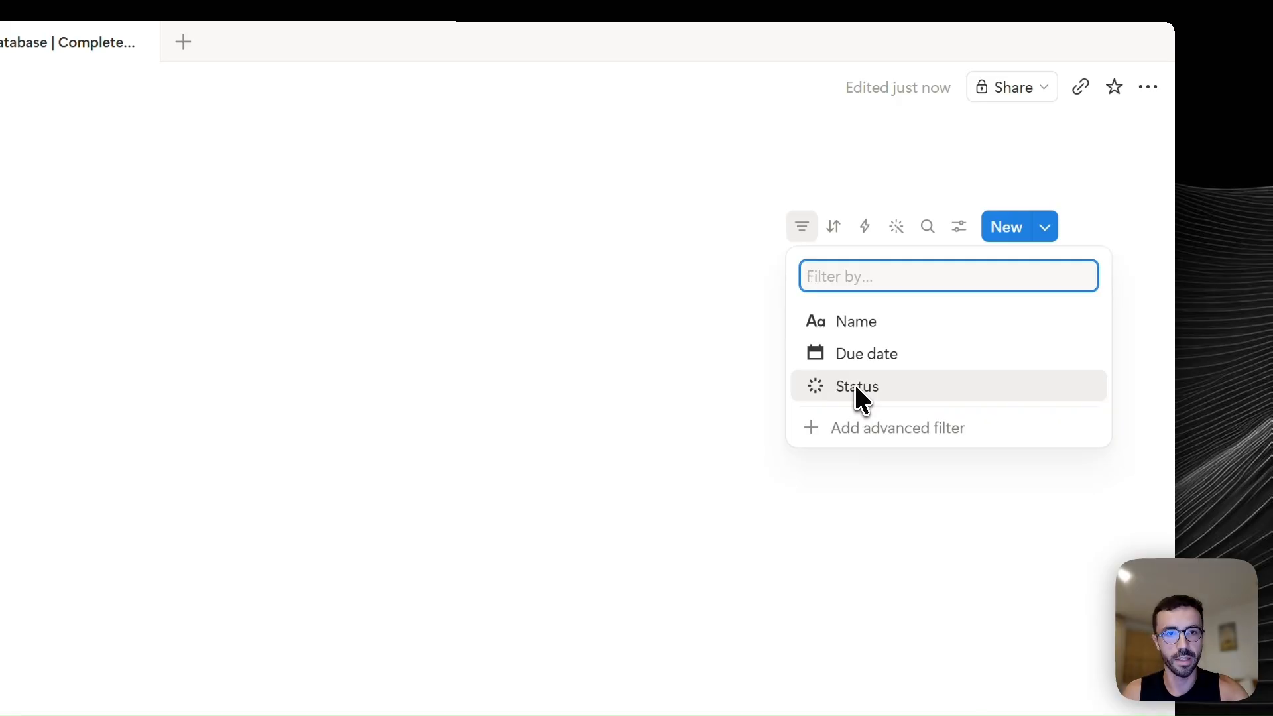
pyautogui.click(856, 390)
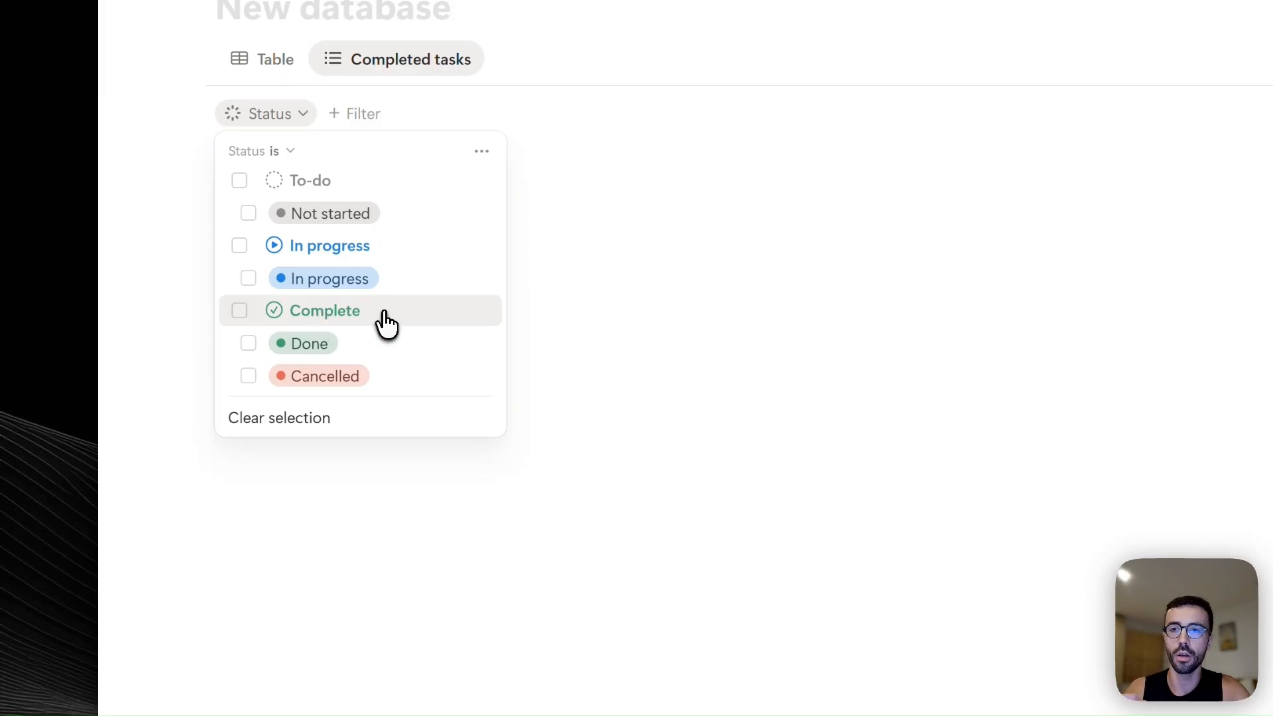
pyautogui.click(239, 310)
pyautogui.click(1031, 466)
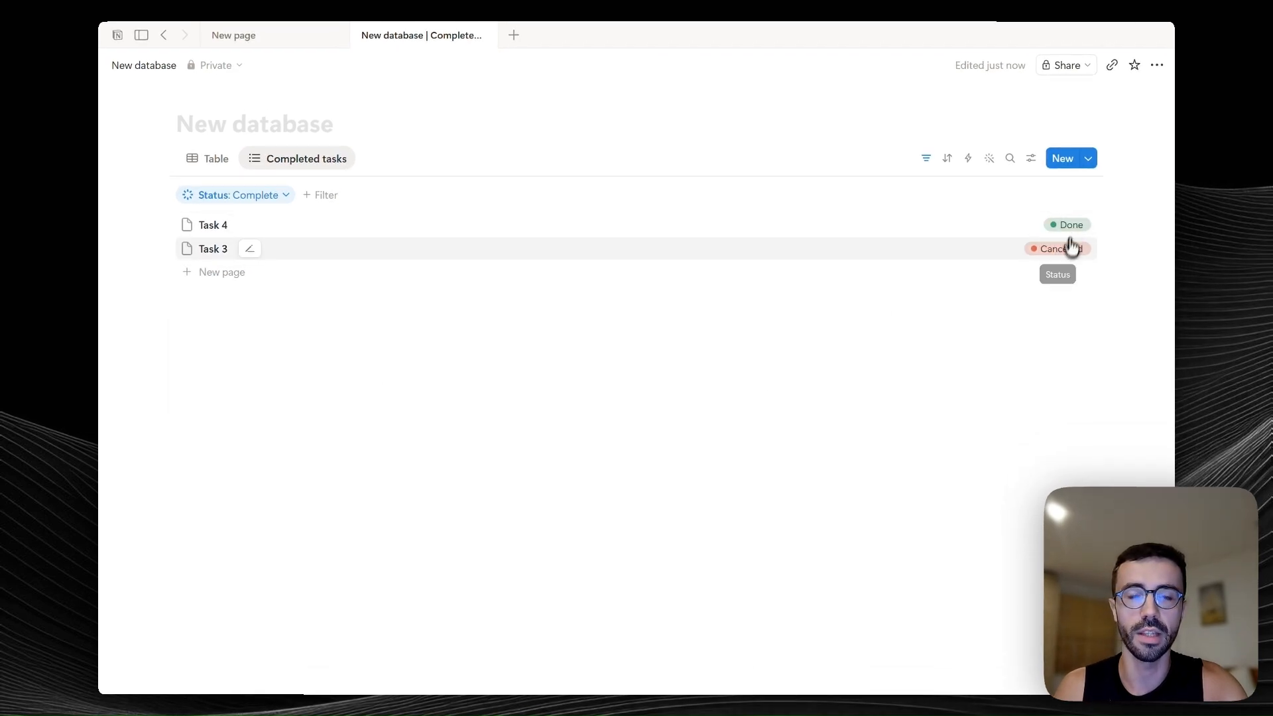
pyautogui.click(263, 197)
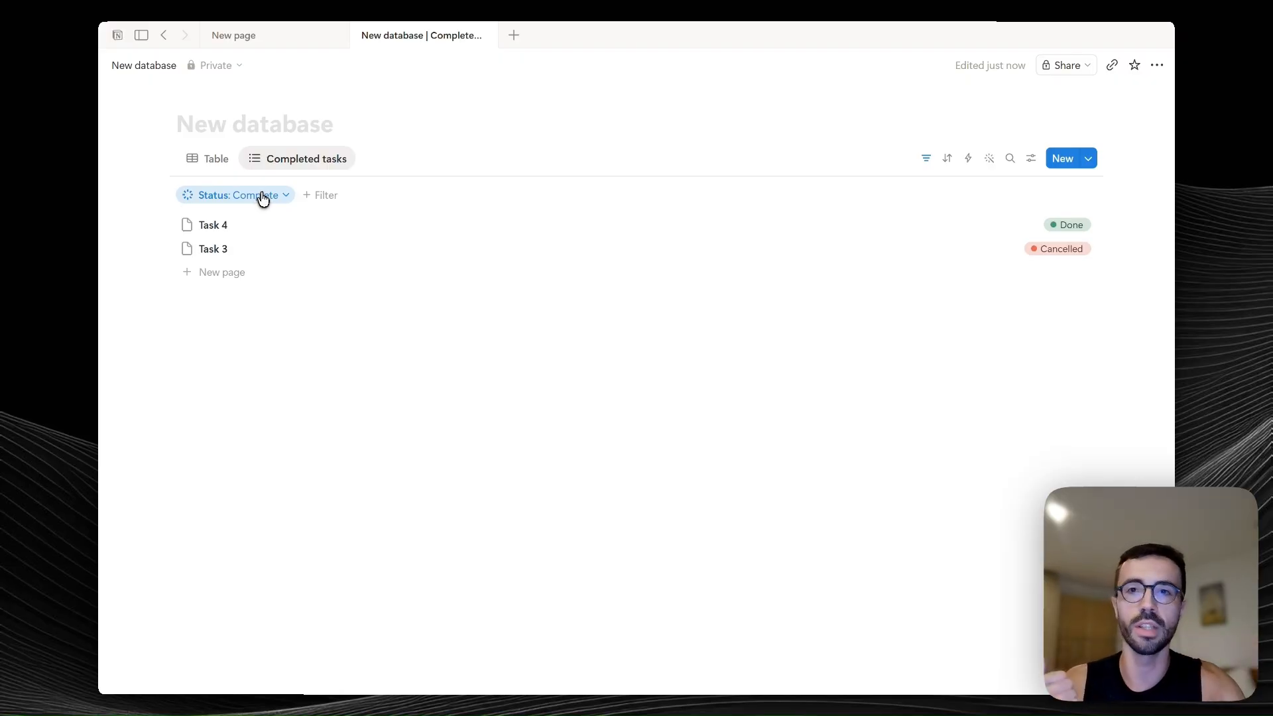
pyautogui.click(464, 389)
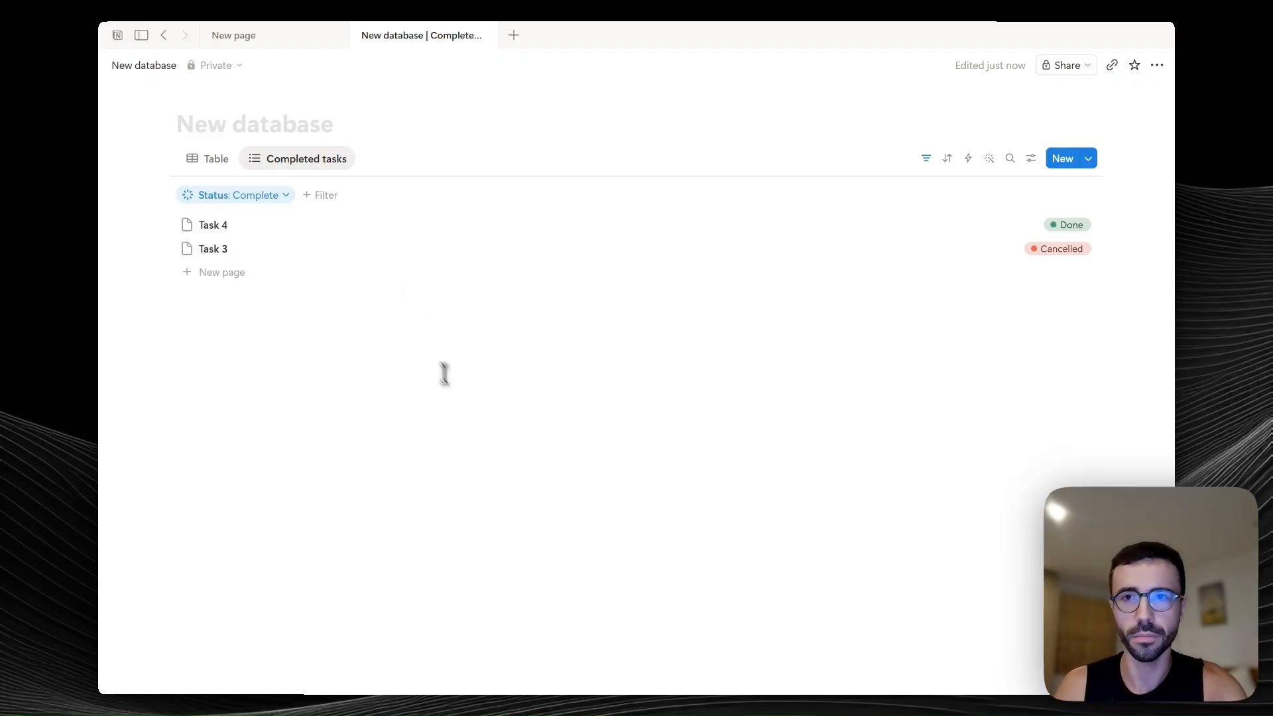
# Duplicate the "Completed tasks" view and rename the copy "To-do list".
pyautogui.click(330, 166)
pyautogui.click(311, 308)
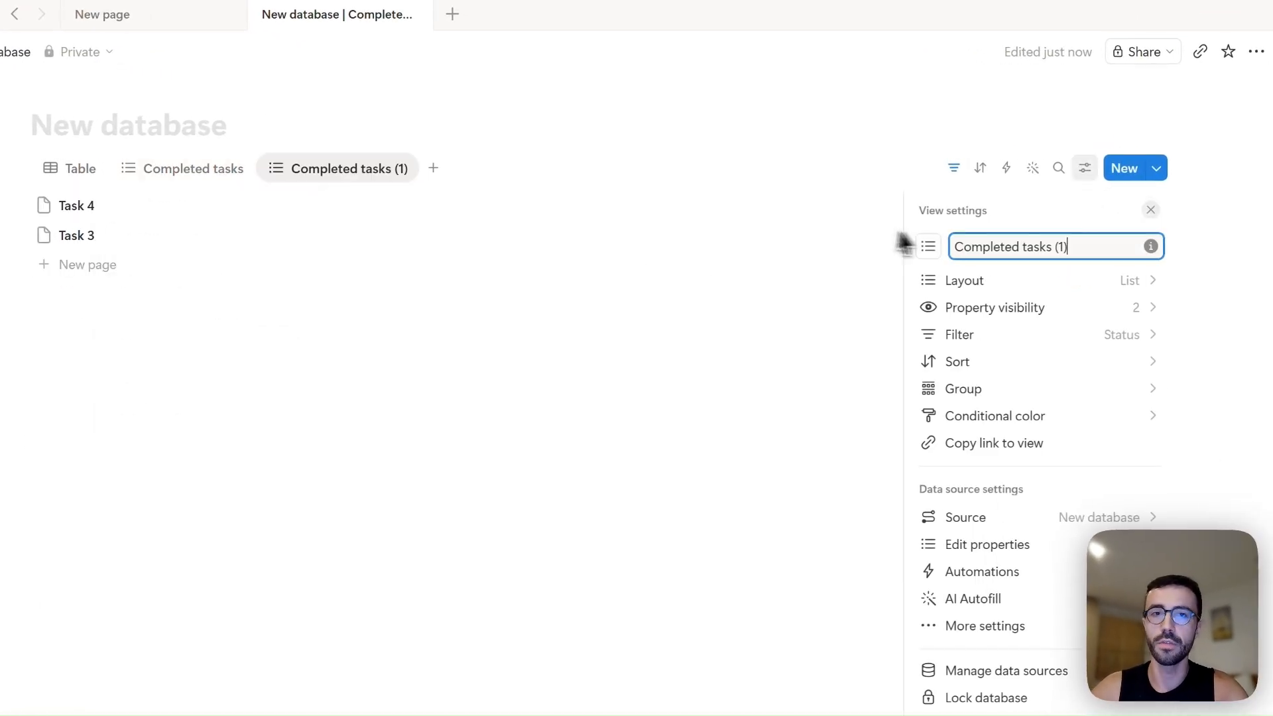
pyautogui.tripleClick(982, 255)
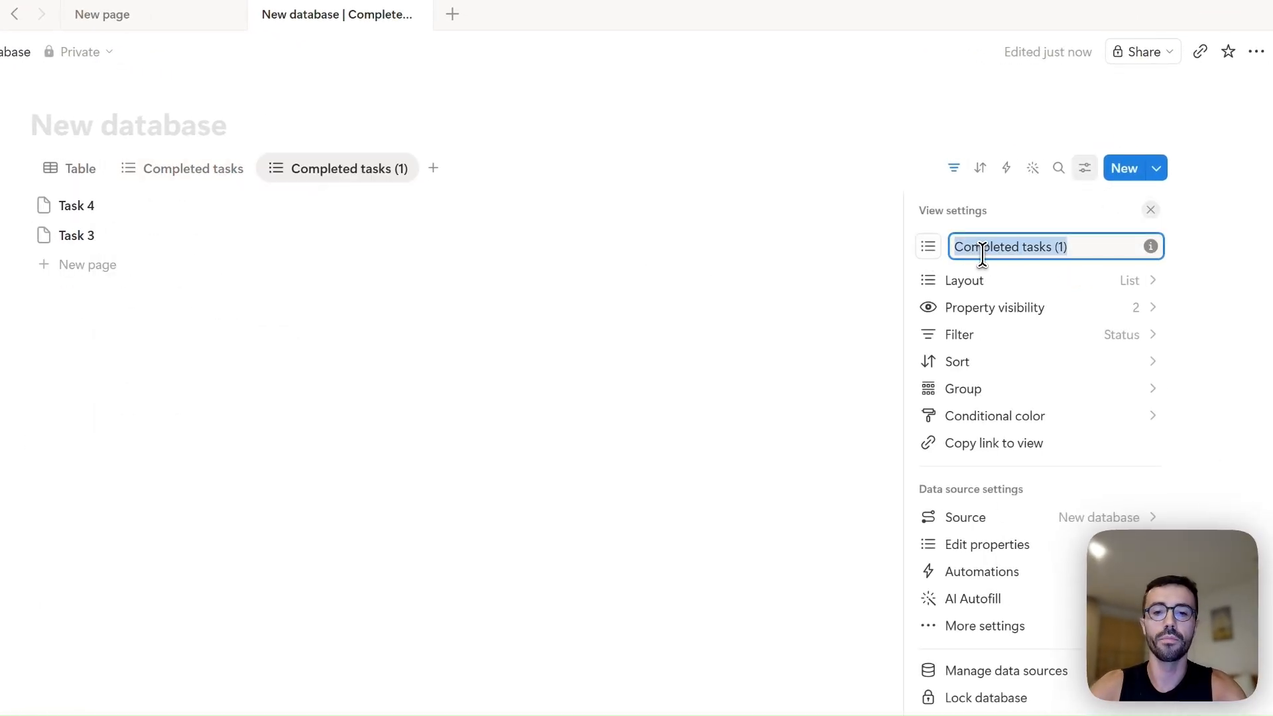
pyautogui.write('To')
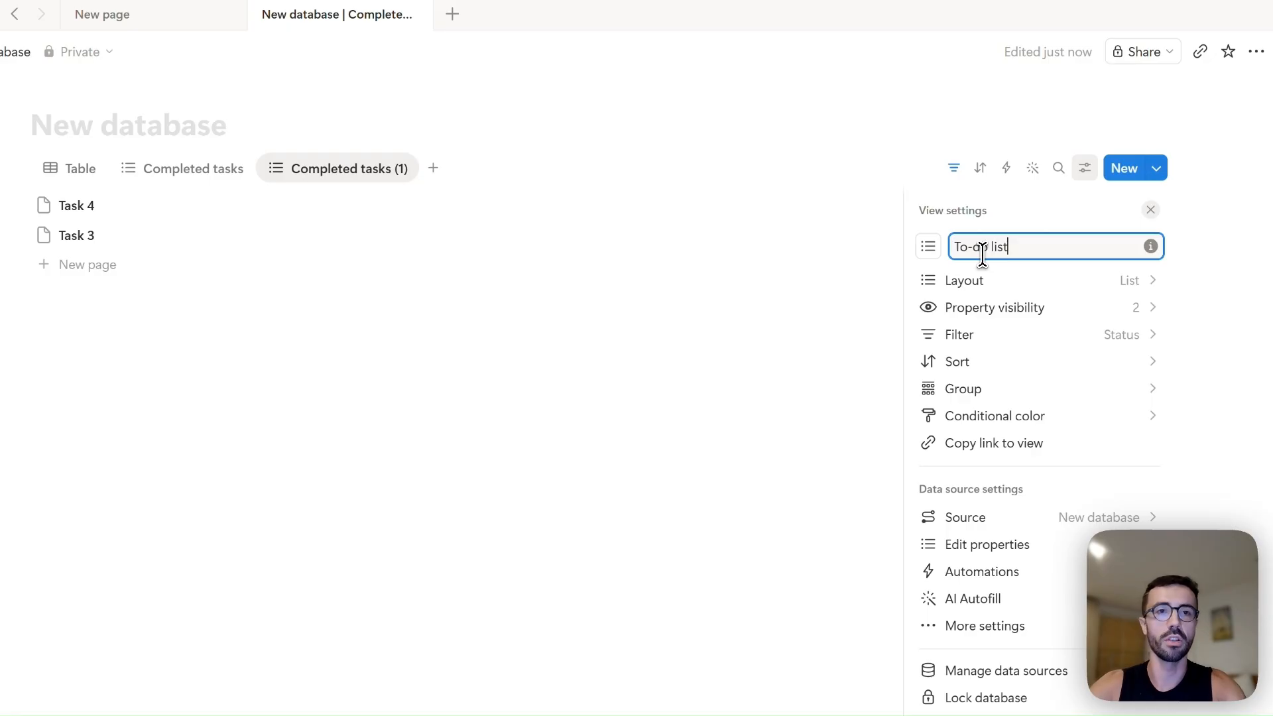
pyautogui.write('-do list')
pyautogui.click(431, 403)
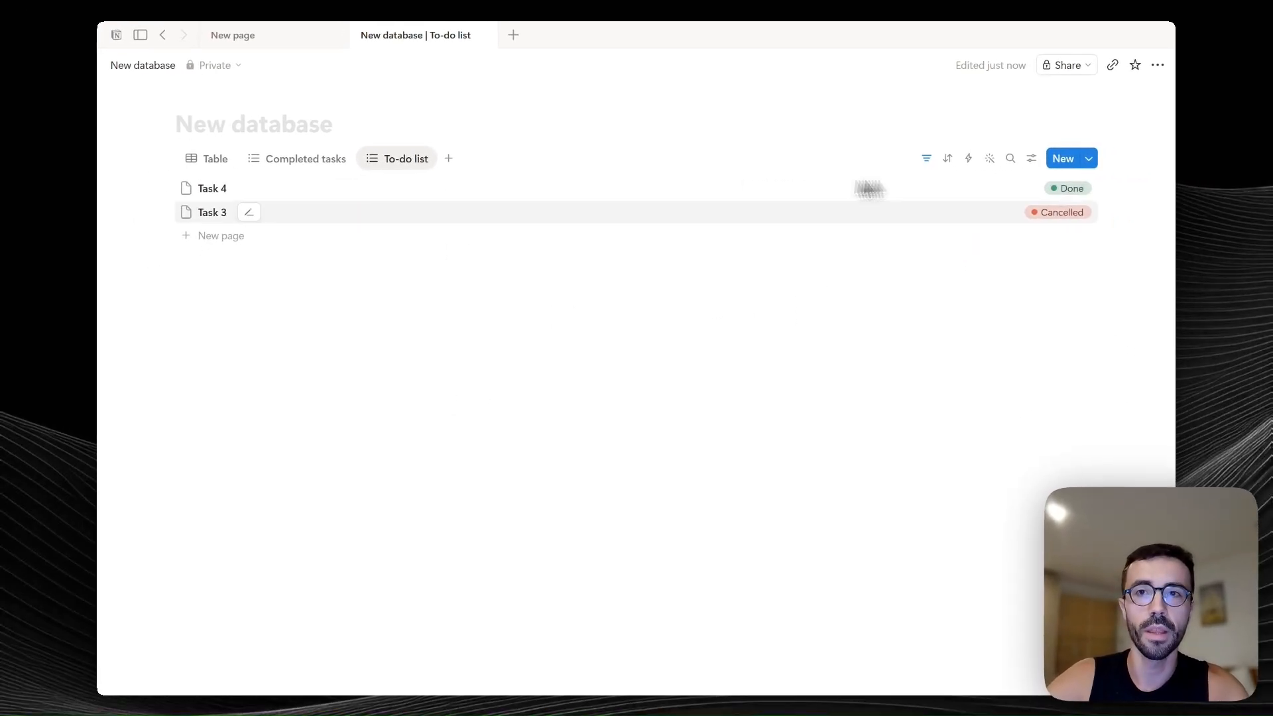
# Change the "To-do list" view's Status filter to include the To-do and In progress groups and leave out Complete.
pyautogui.click(926, 157)
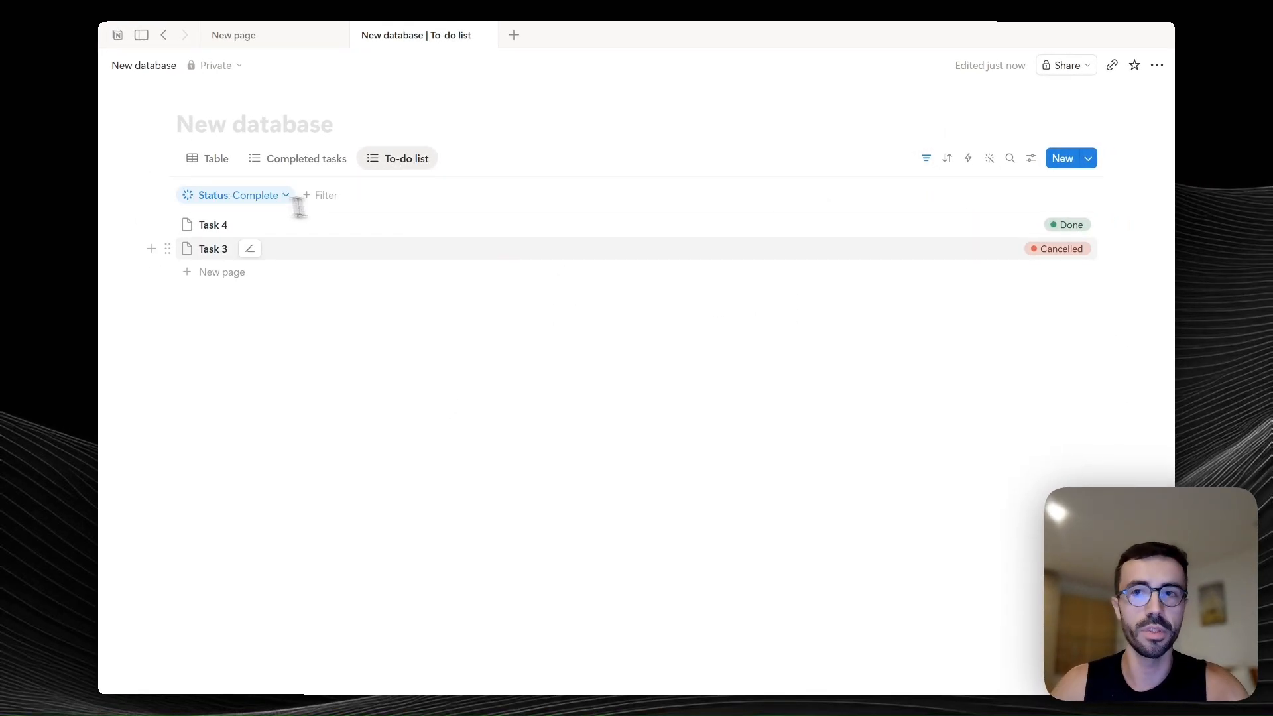
pyautogui.click(275, 198)
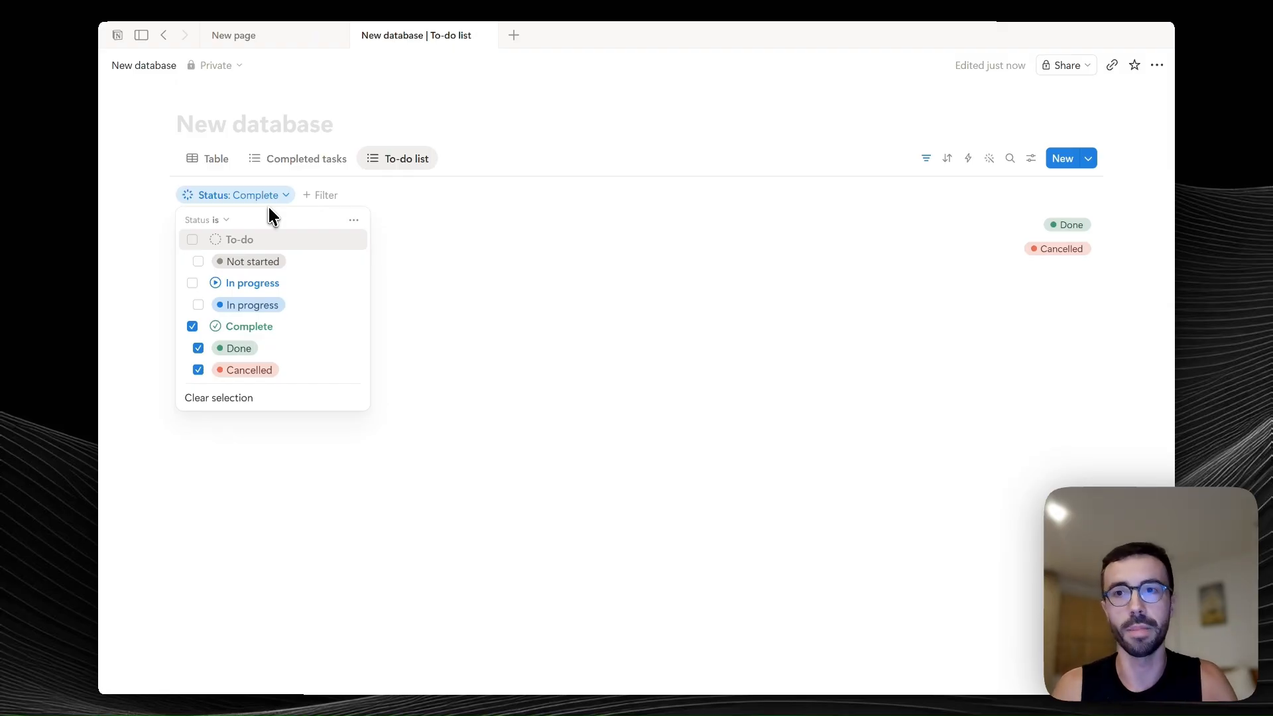
pyautogui.click(233, 240)
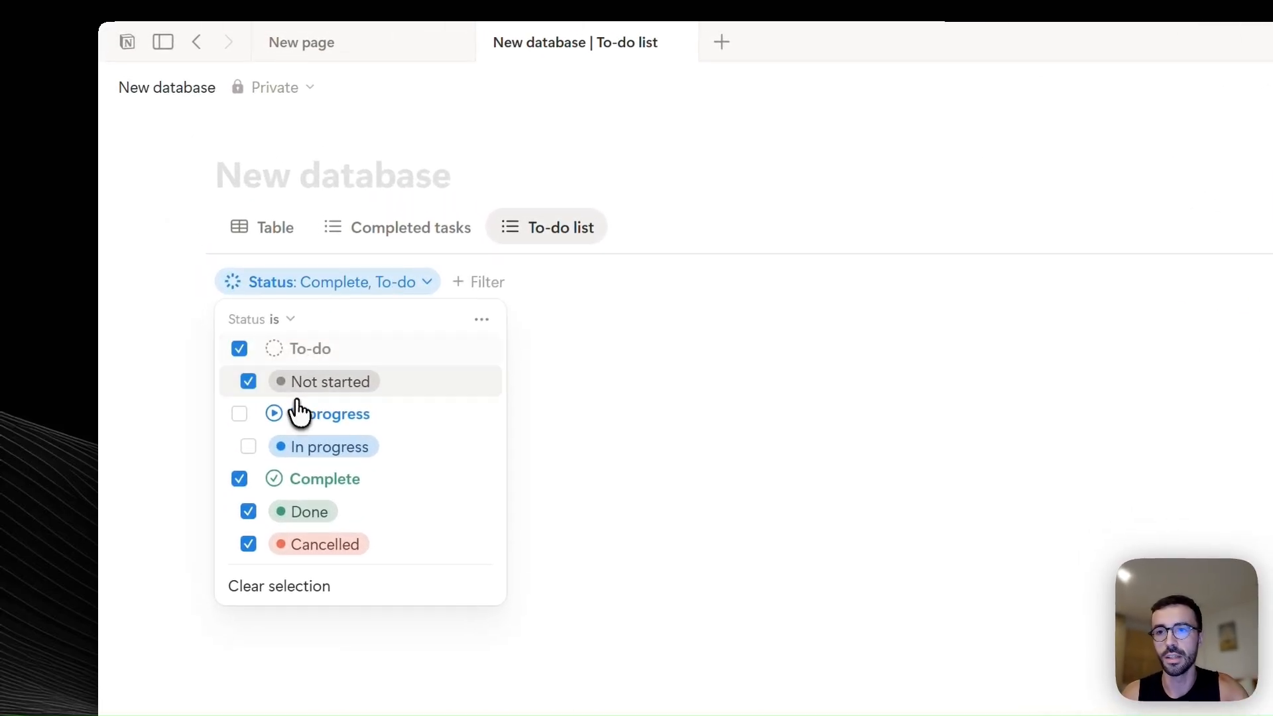
pyautogui.click(302, 414)
pyautogui.click(303, 491)
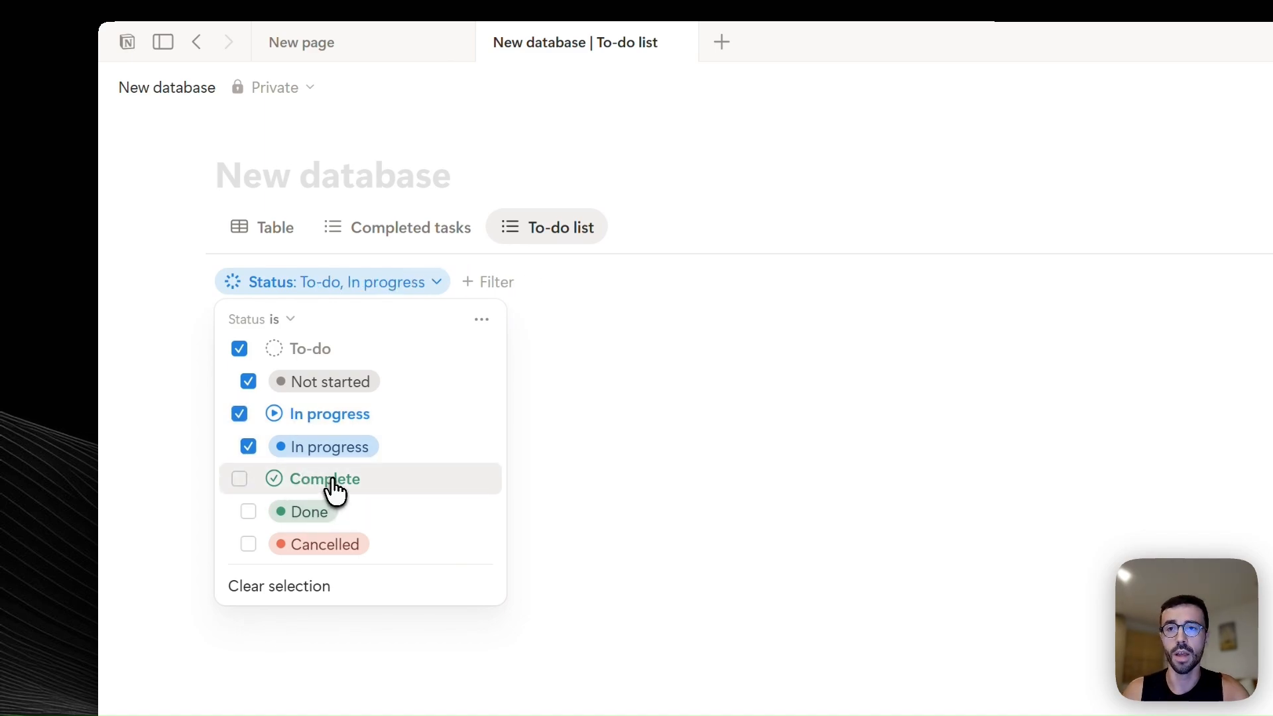
# Set the "To-do list" view's Status filter condition to "is not" with only the Complete group selected.
pyautogui.click(282, 318)
pyautogui.click(327, 382)
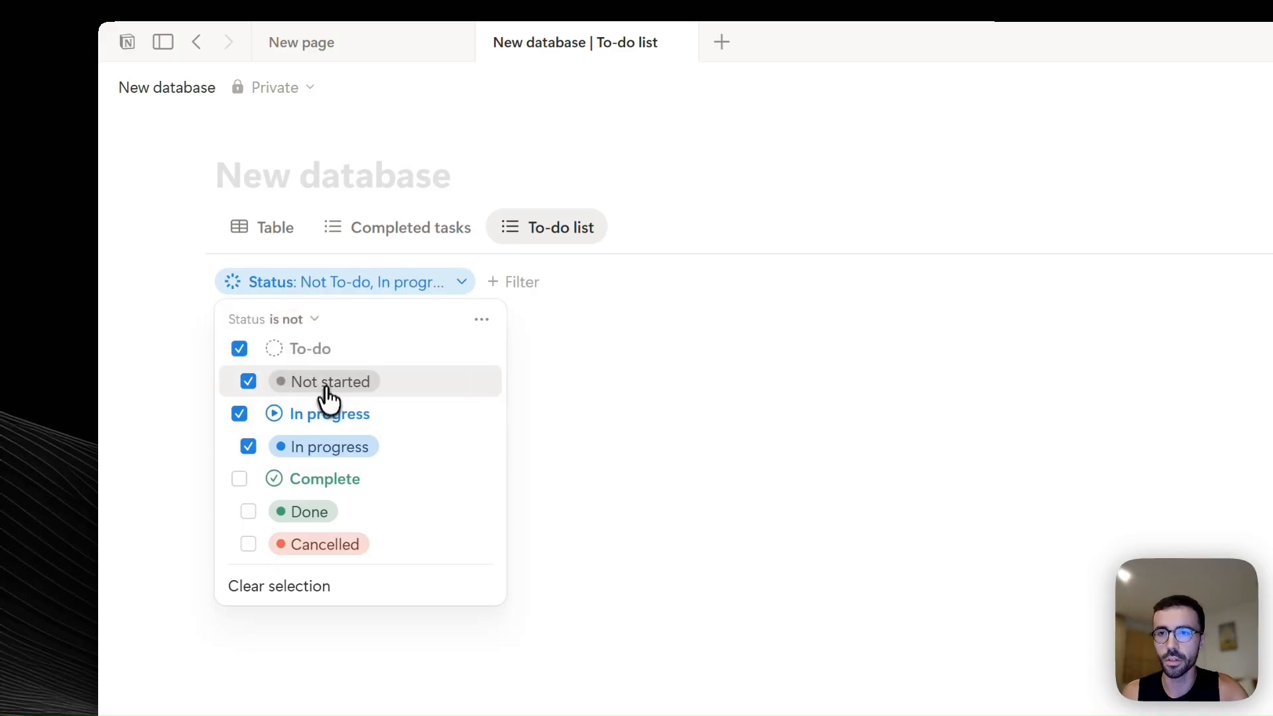
pyautogui.click(305, 478)
pyautogui.click(309, 387)
pyautogui.click(325, 413)
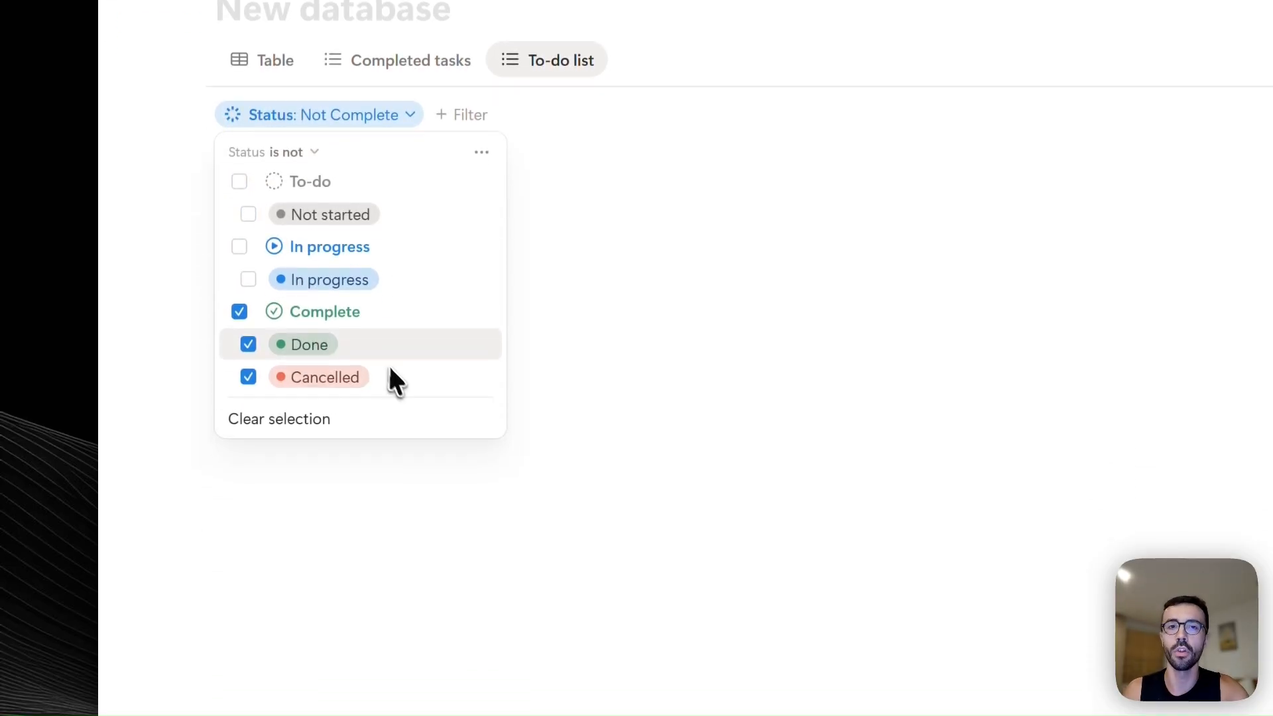
pyautogui.click(889, 412)
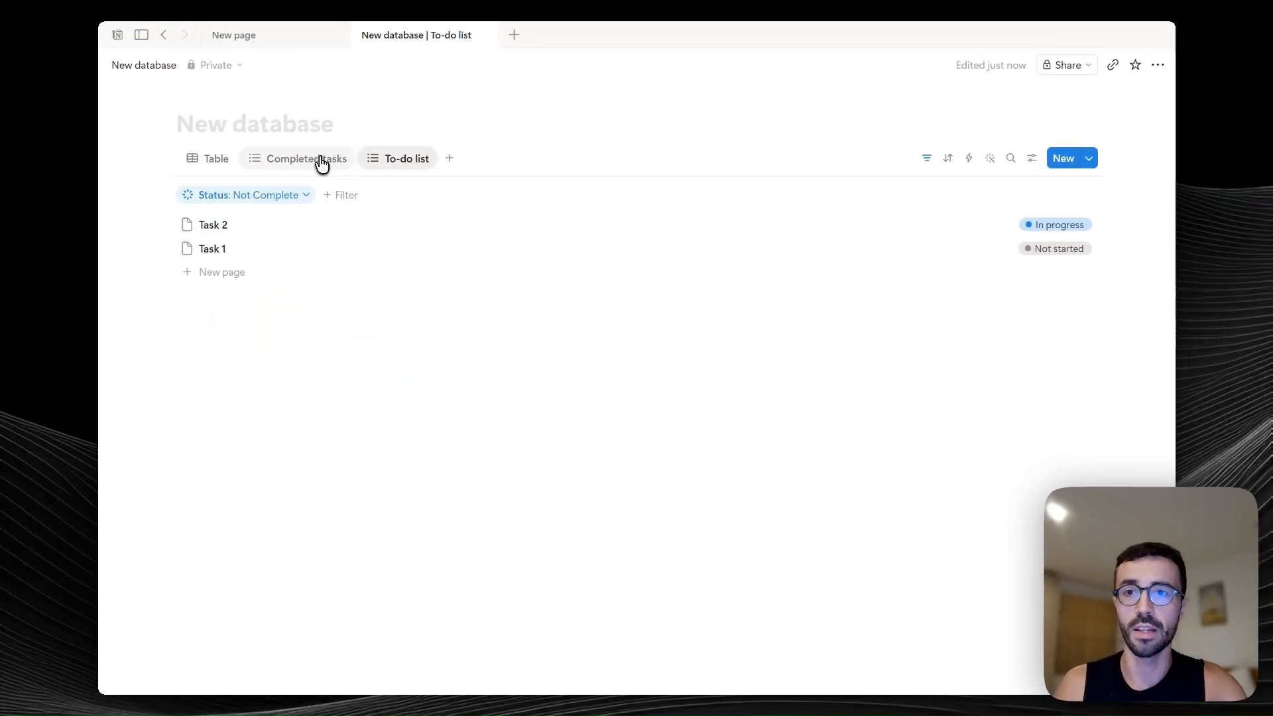
# Compare the entries of the database's views and place the "To-do list" view ahead of "Completed tasks".
pyautogui.click(322, 163)
pyautogui.click(404, 167)
pyautogui.click(206, 161)
pyautogui.moveTo(374, 189); pyautogui.dragTo(692, 465)
pyautogui.click(692, 464)
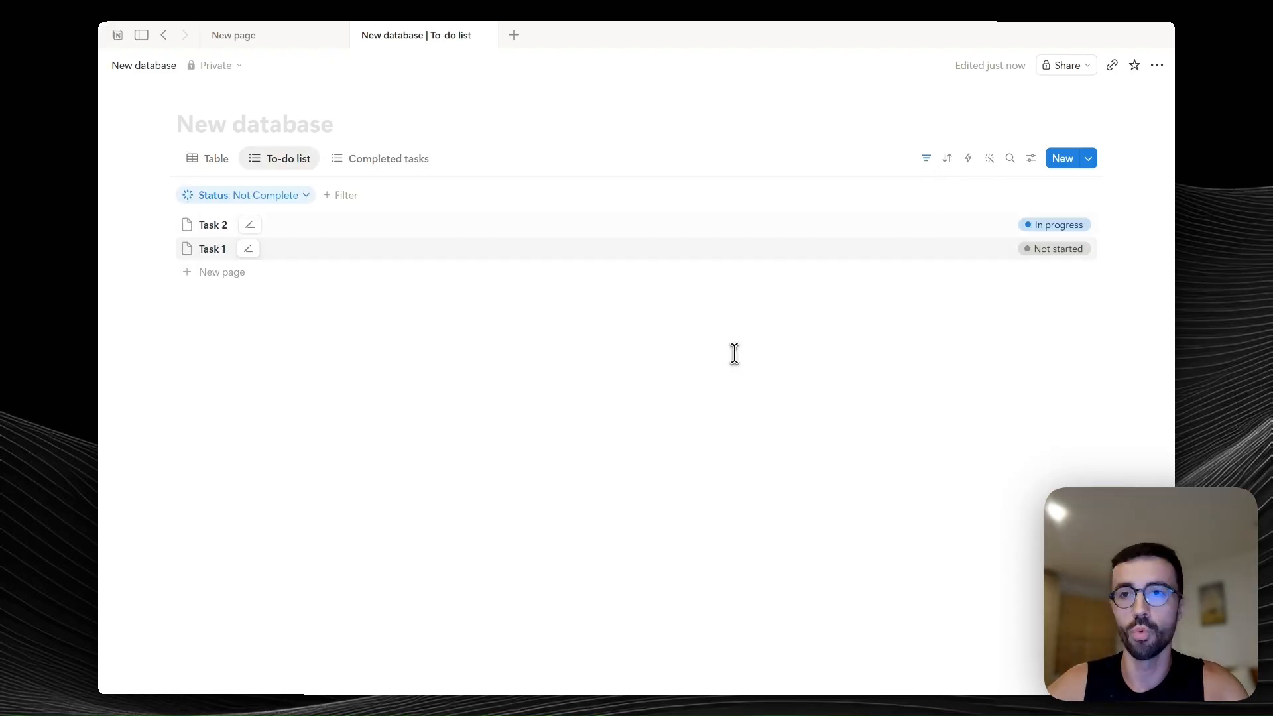
pyautogui.moveTo(639, 192); pyautogui.dragTo(668, 371)
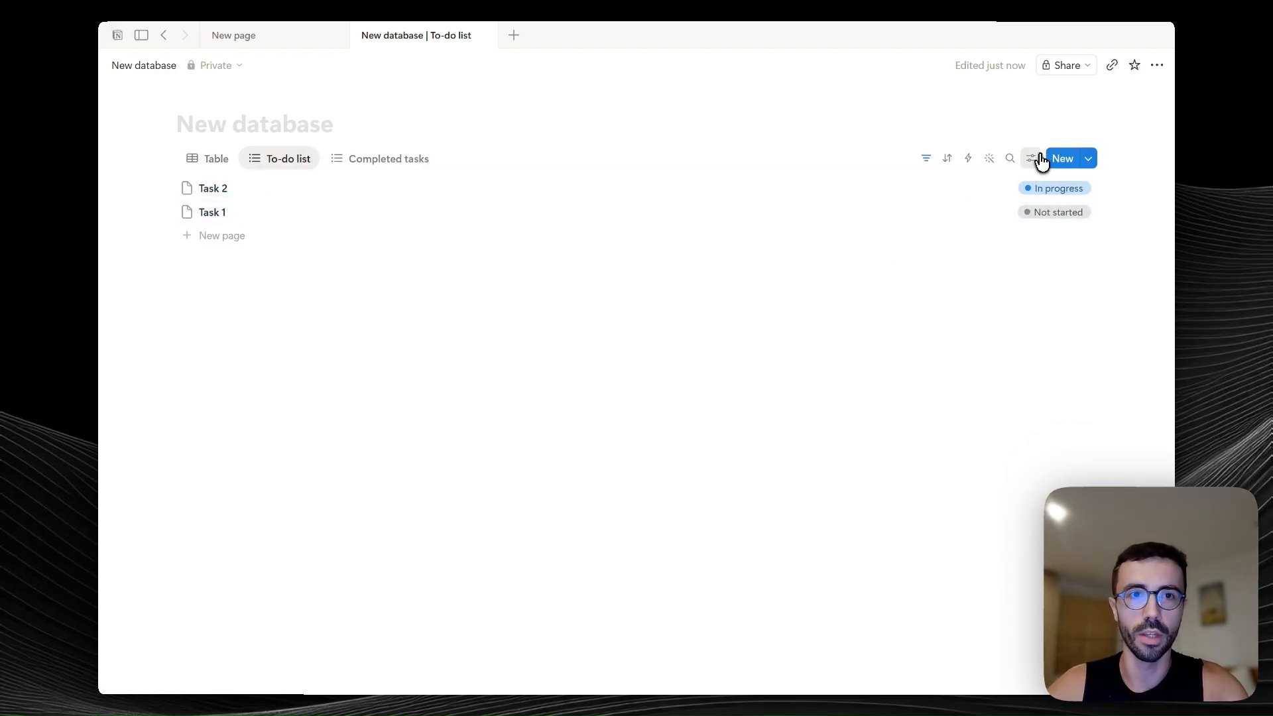
# Show the Due date property in the "To-do list" view and sort the view by Due date.
pyautogui.click(1031, 159)
pyautogui.click(1030, 271)
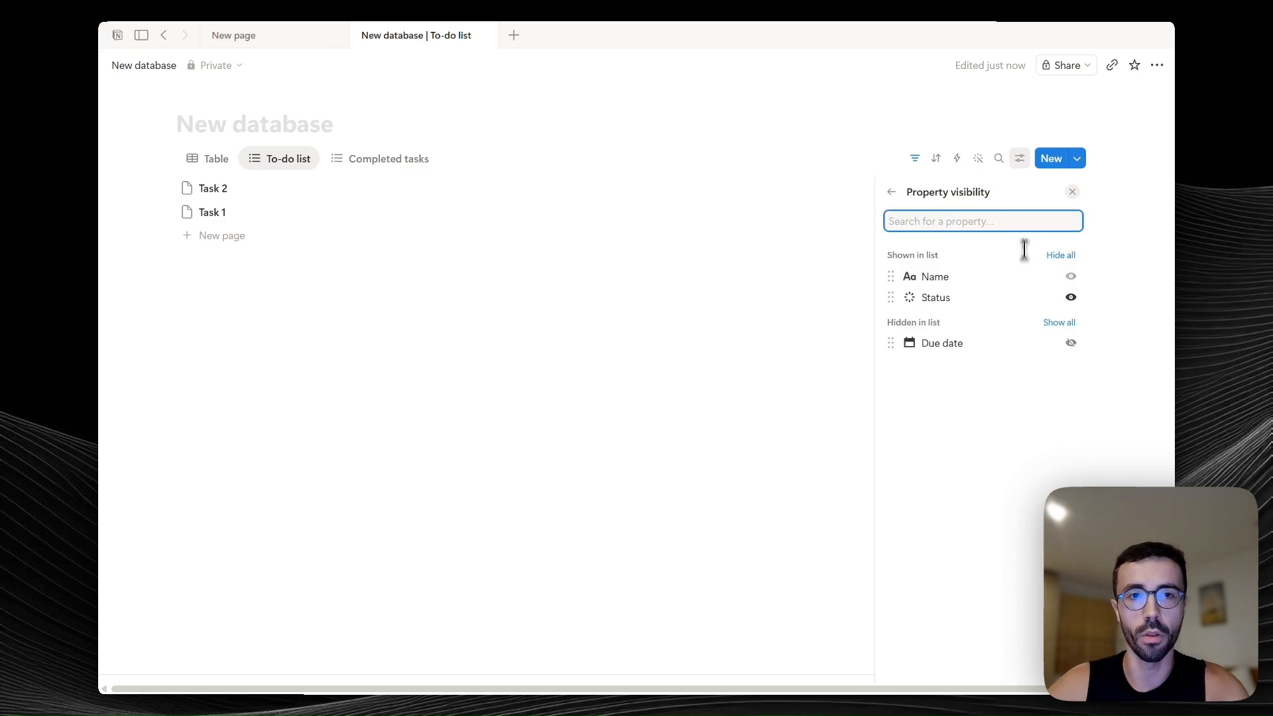
pyautogui.click(1071, 343)
pyautogui.press('Escape')
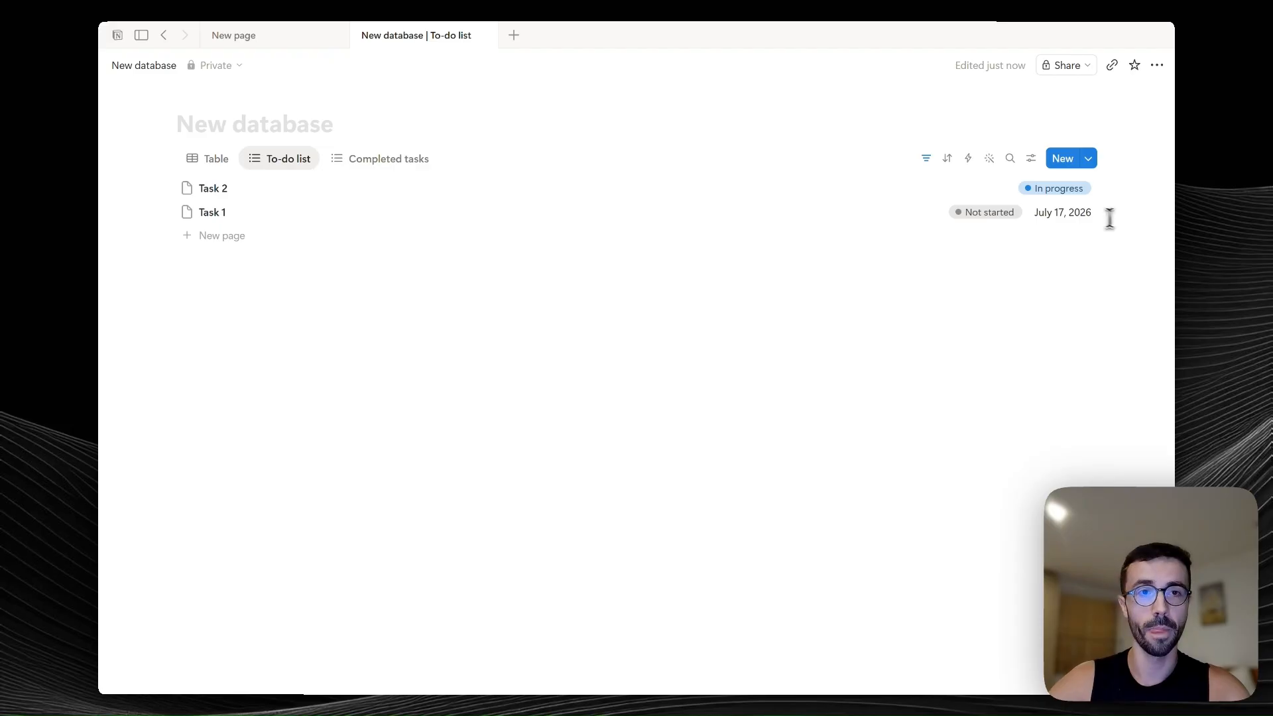
pyautogui.click(947, 159)
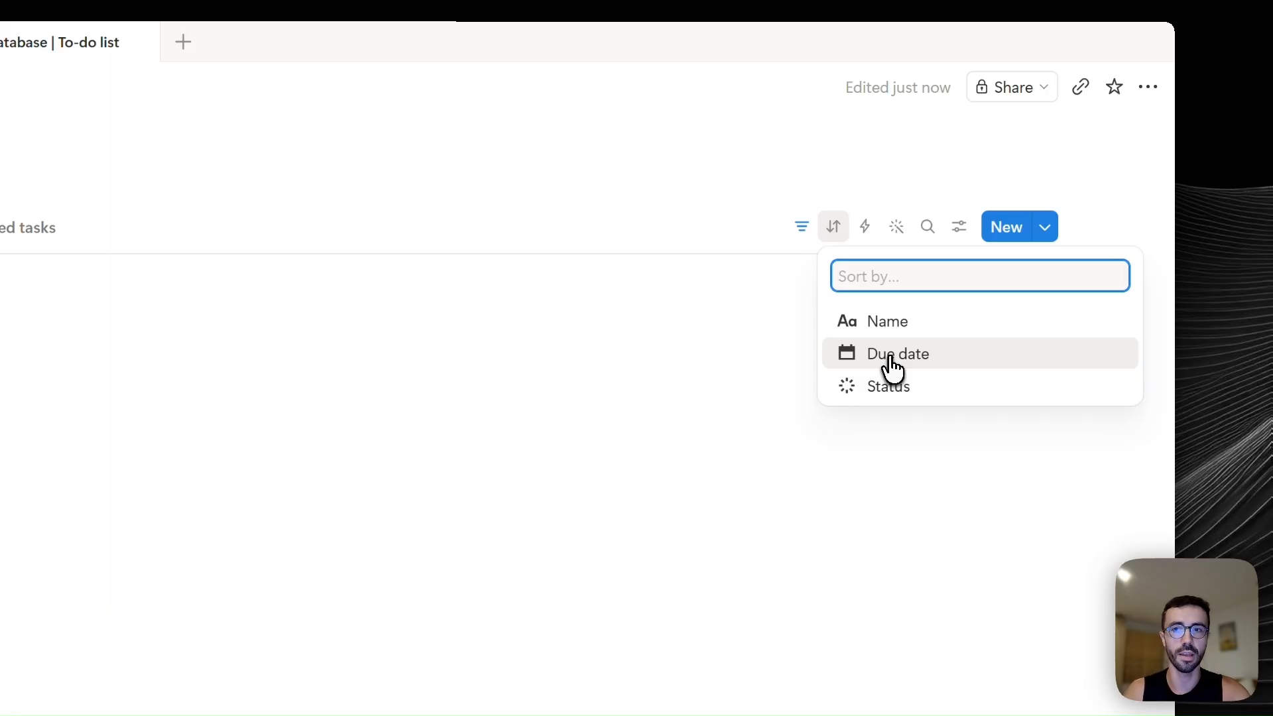
pyautogui.click(892, 358)
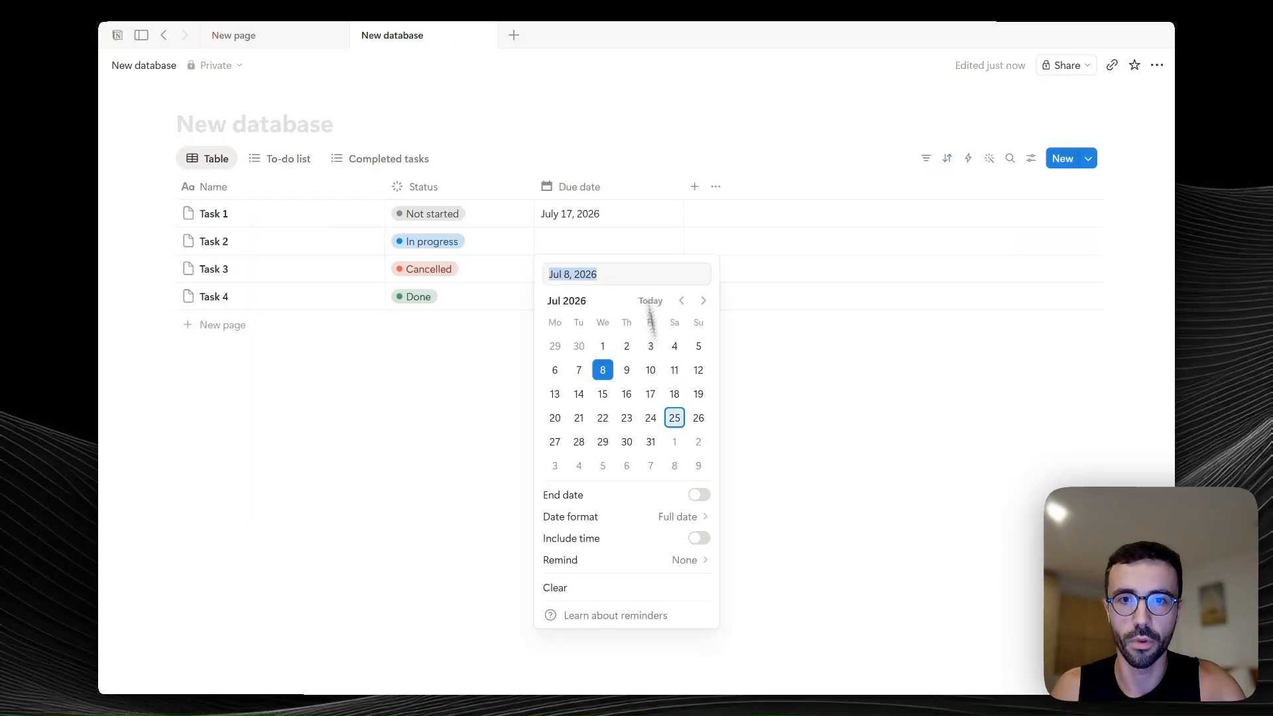
# In the Table view, set Task 2's due date to July 25, 2026 and Task 3's to July 30, 2026.
pyautogui.click(693, 415)
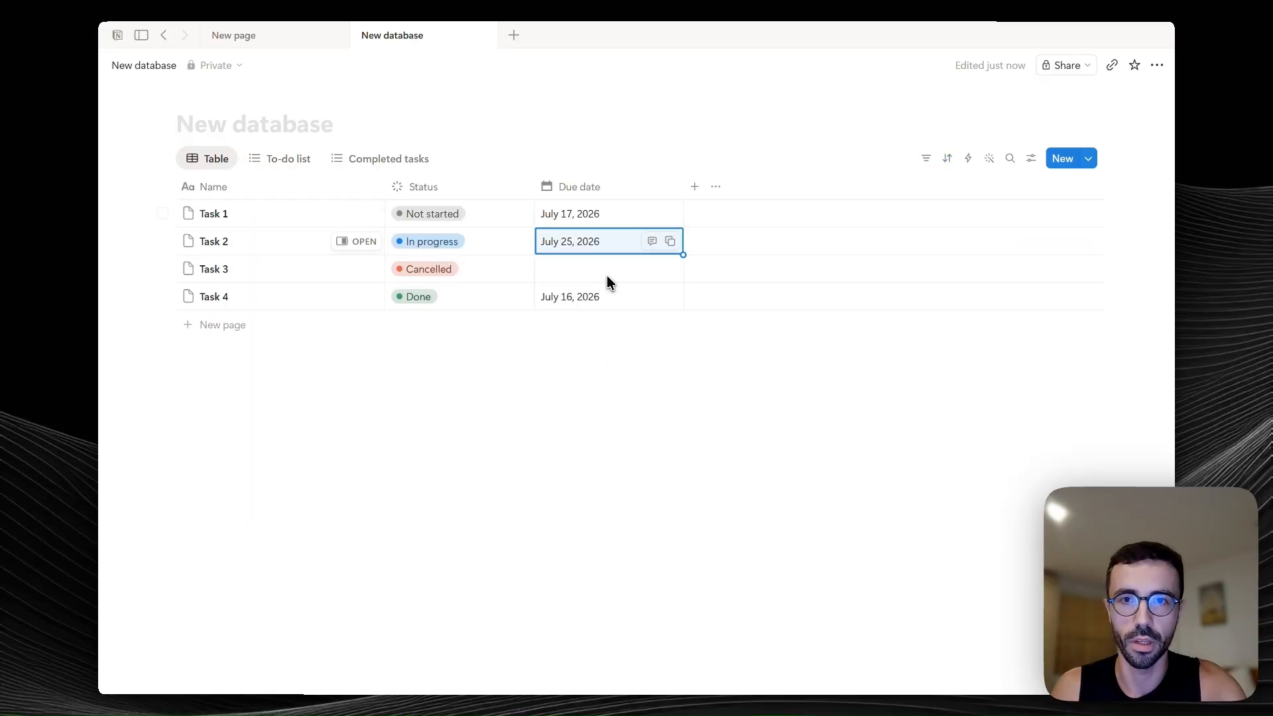
pyautogui.click(609, 282)
pyautogui.click(625, 469)
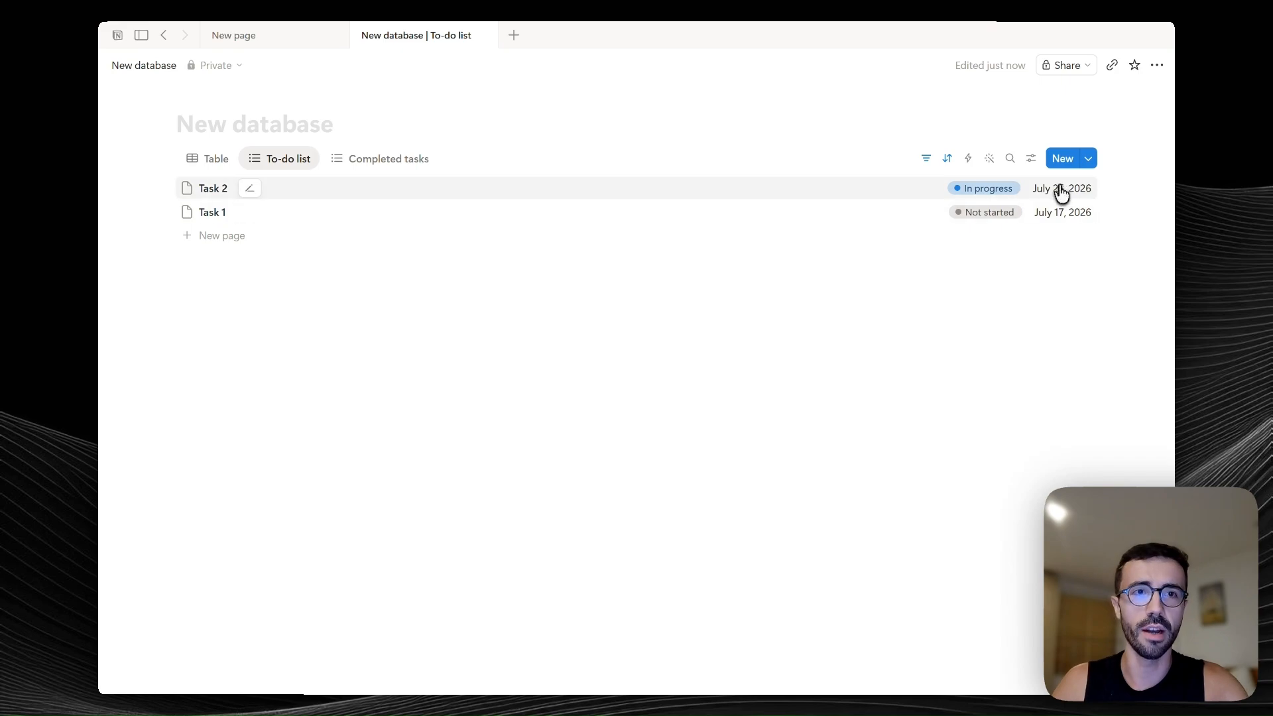
# Set the "To-do list" view's Due date sort order to Ascending.
pyautogui.click(947, 158)
pyautogui.click(339, 225)
pyautogui.click(351, 252)
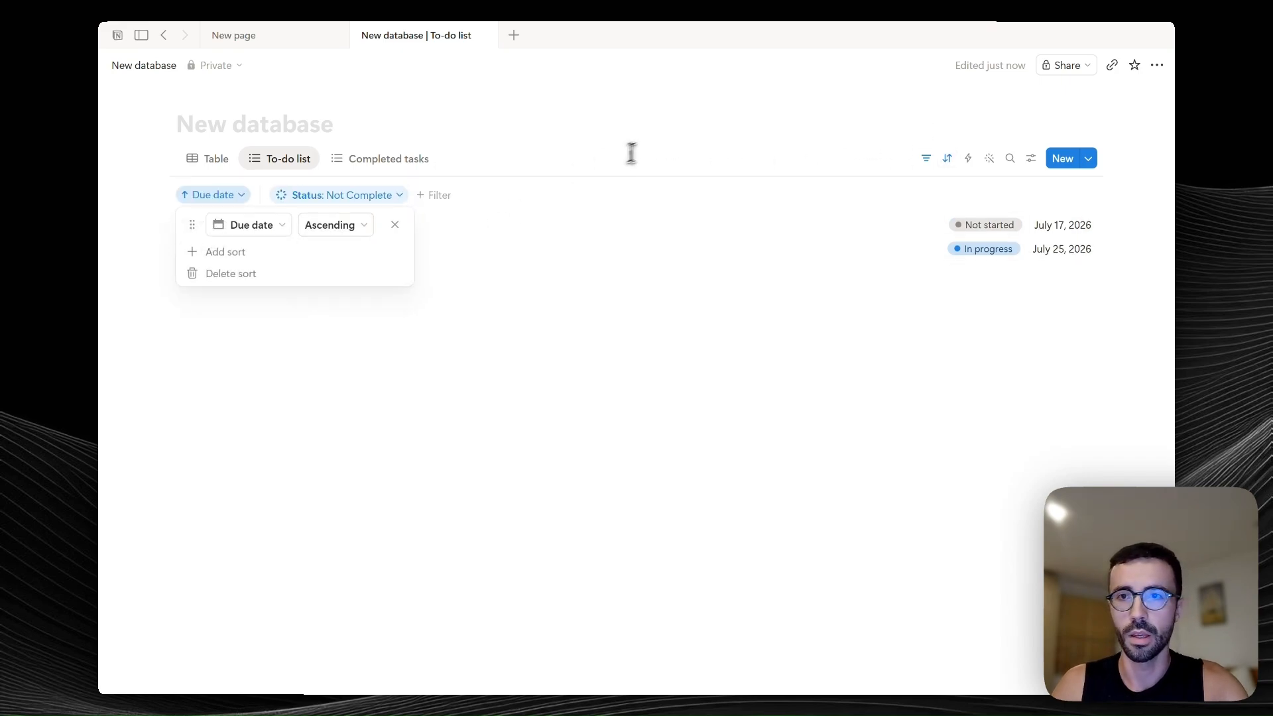
pyautogui.click(950, 158)
pyautogui.click(952, 158)
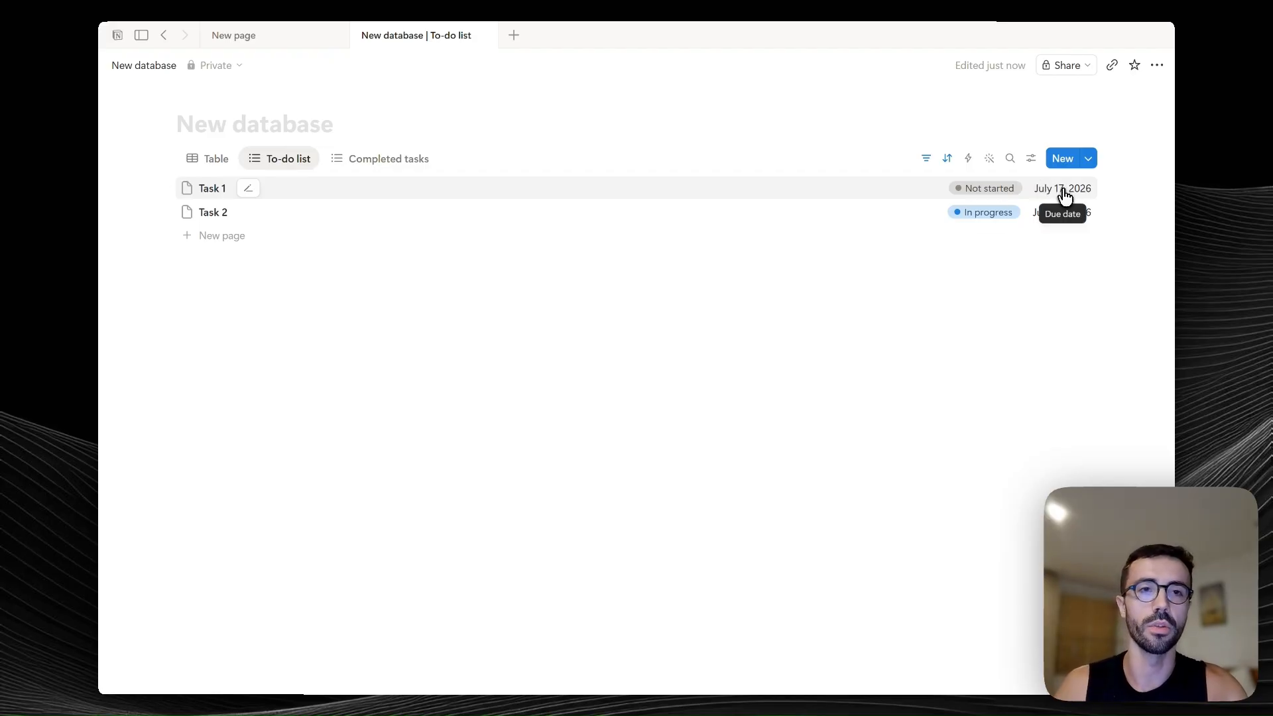
# Look through the view types that can be added from the "Completed tasks" view and return to the Table view.
pyautogui.click(399, 159)
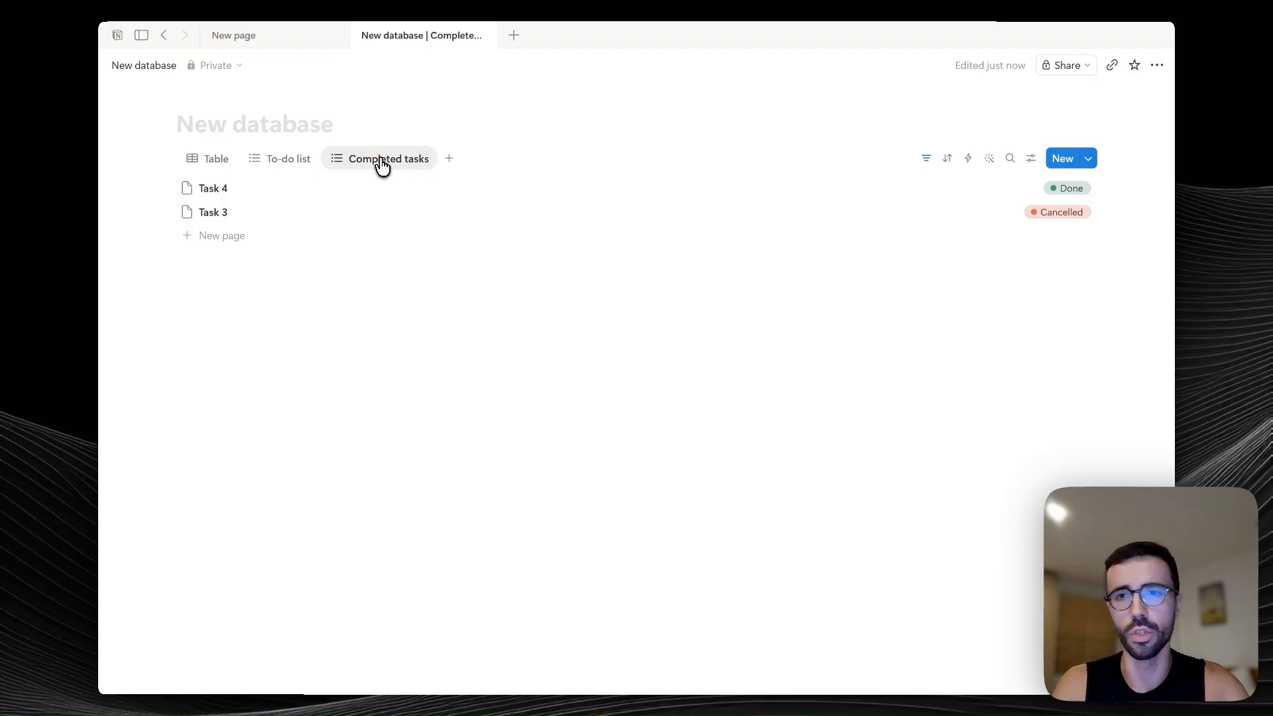
pyautogui.click(448, 159)
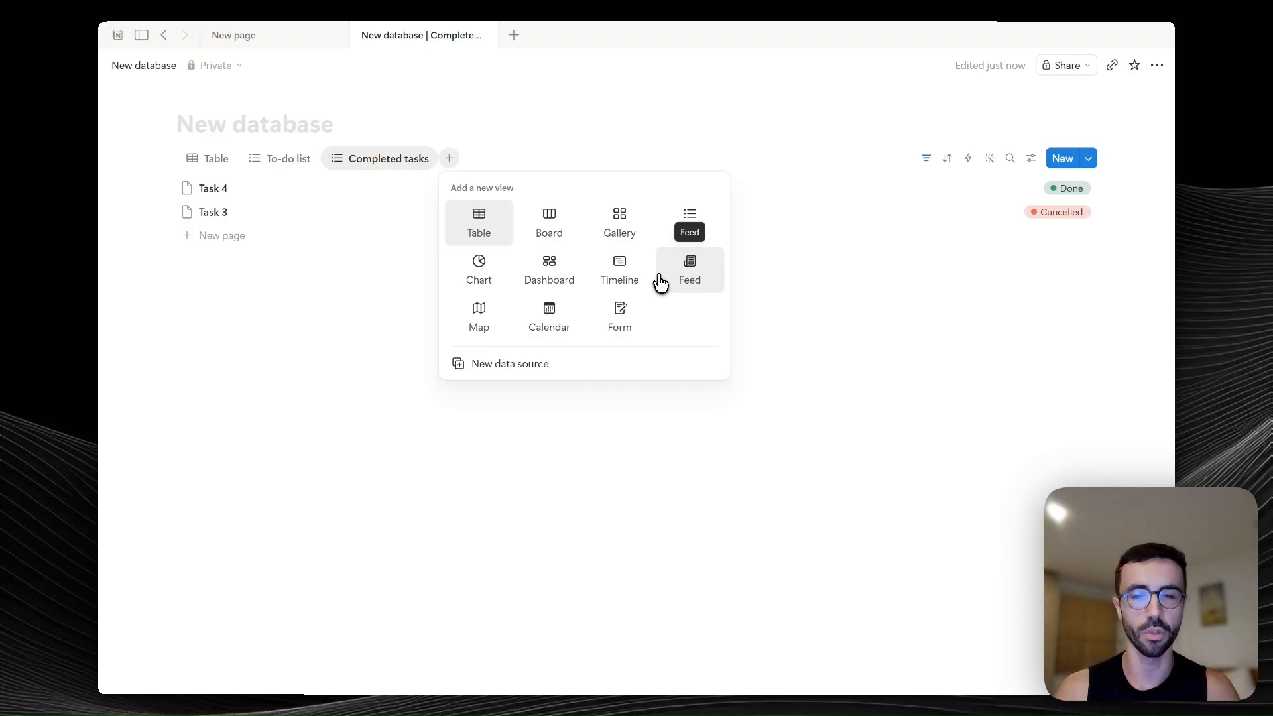
pyautogui.click(694, 149)
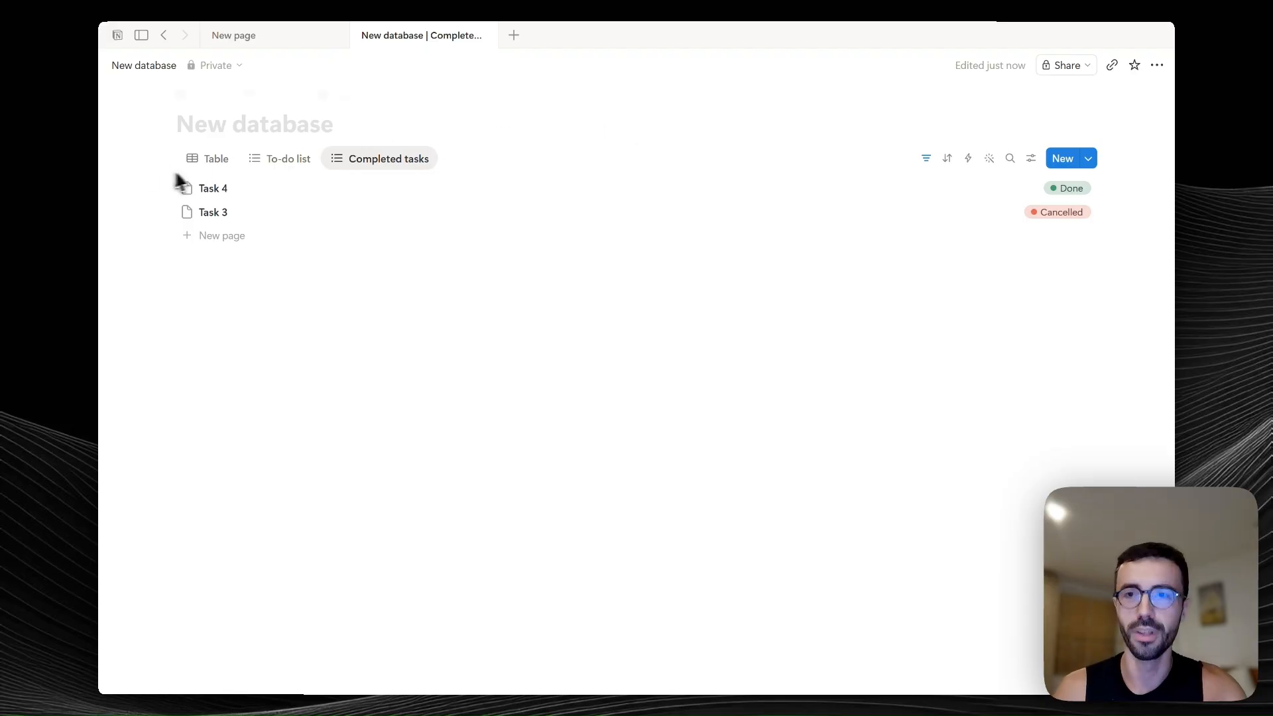
pyautogui.click(229, 161)
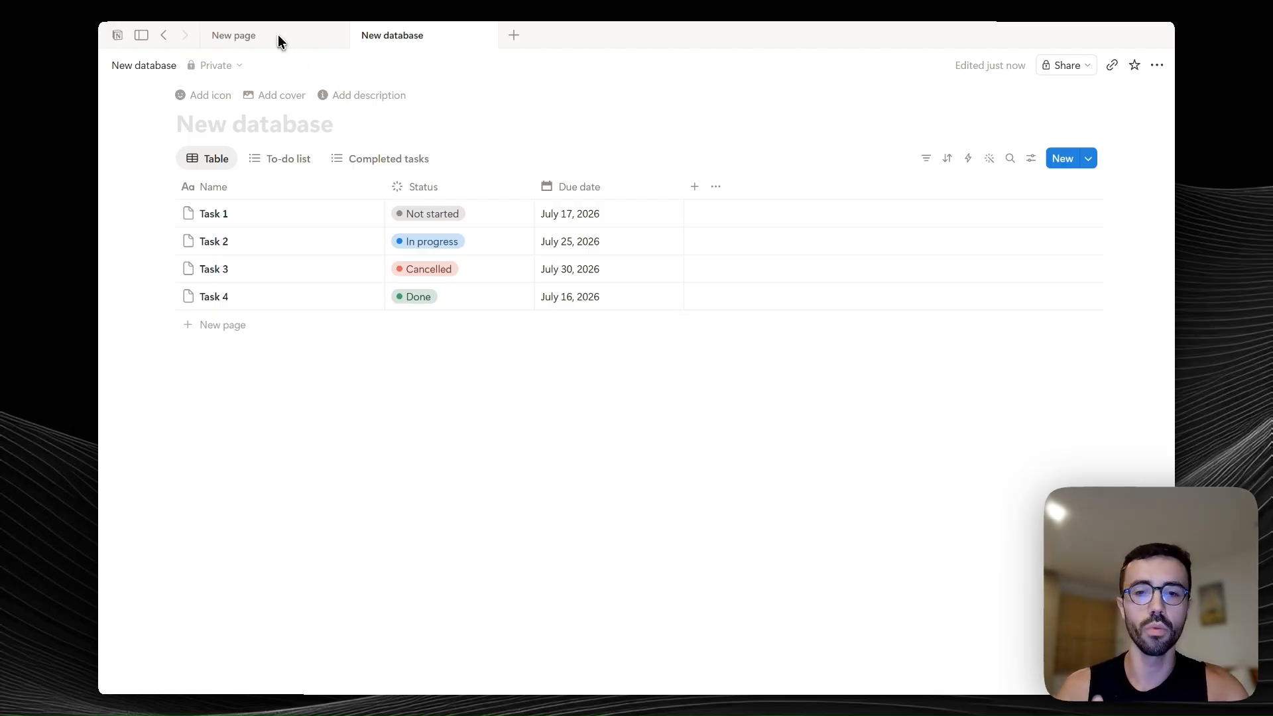
# Switch to the New page tab and open the page with the example to-do items, ready to write below them.
pyautogui.hotkey('ctrl', 'Tab')
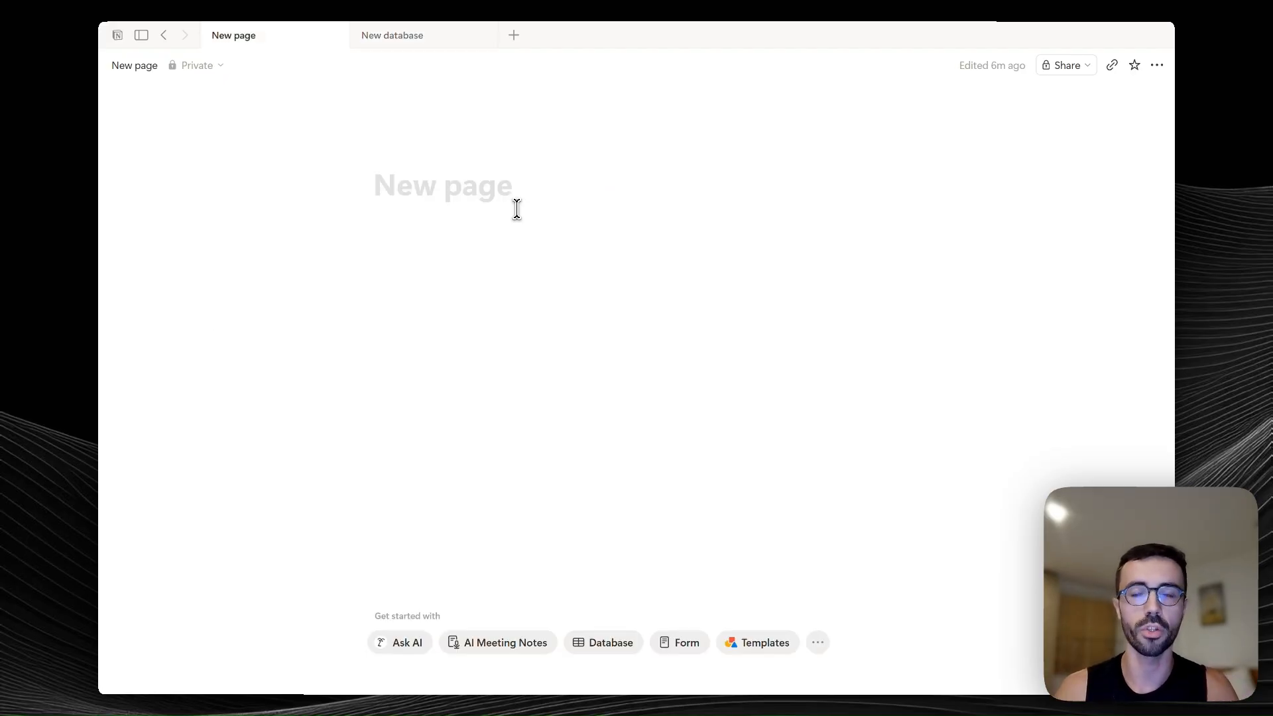
pyautogui.moveTo(140, 39)
pyautogui.click(177, 224)
pyautogui.moveTo(432, 332); pyautogui.dragTo(422, 218)
pyautogui.click(420, 297)
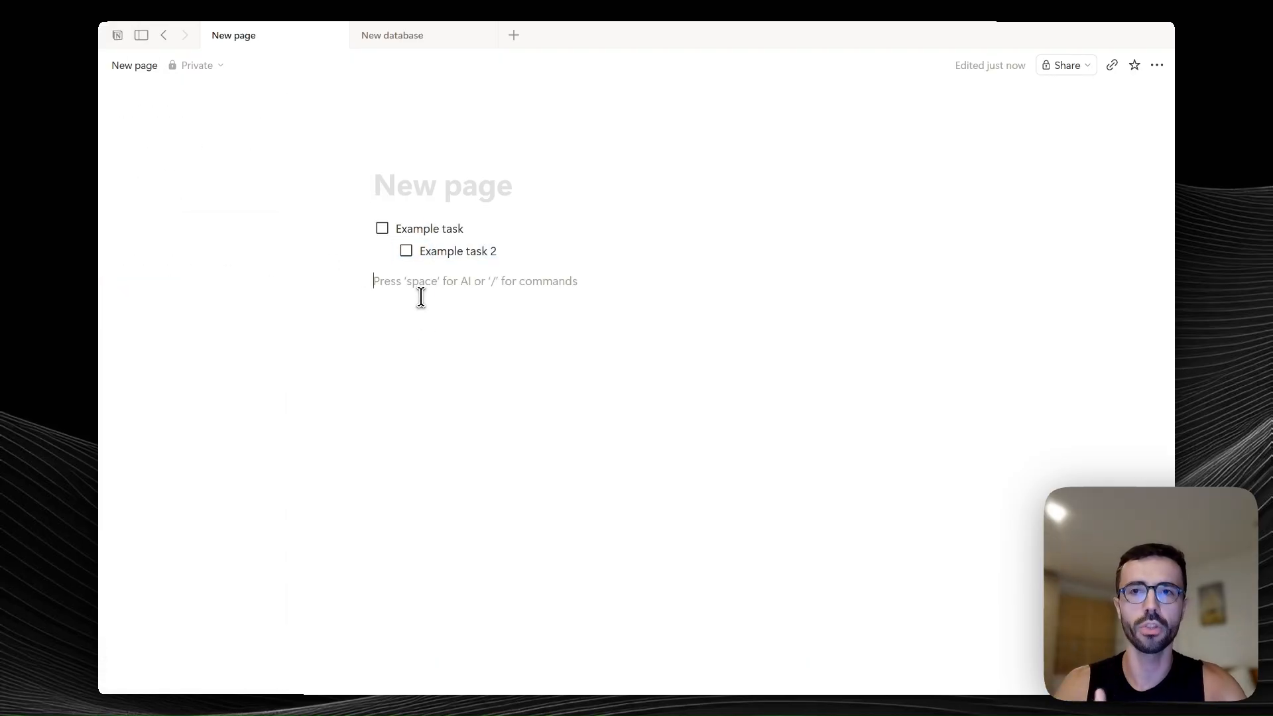
# Browse the slash-command list of available block types on the empty line below the example tasks.
pyautogui.write('/')
pyautogui.scroll(-5, 480, 355)
pyautogui.scroll(5, 477, 389)
pyautogui.scroll(-3, 477, 389)
pyautogui.scroll(-1, 498, 437)
pyautogui.scroll(-3, 505, 454)
pyautogui.click(705, 236)
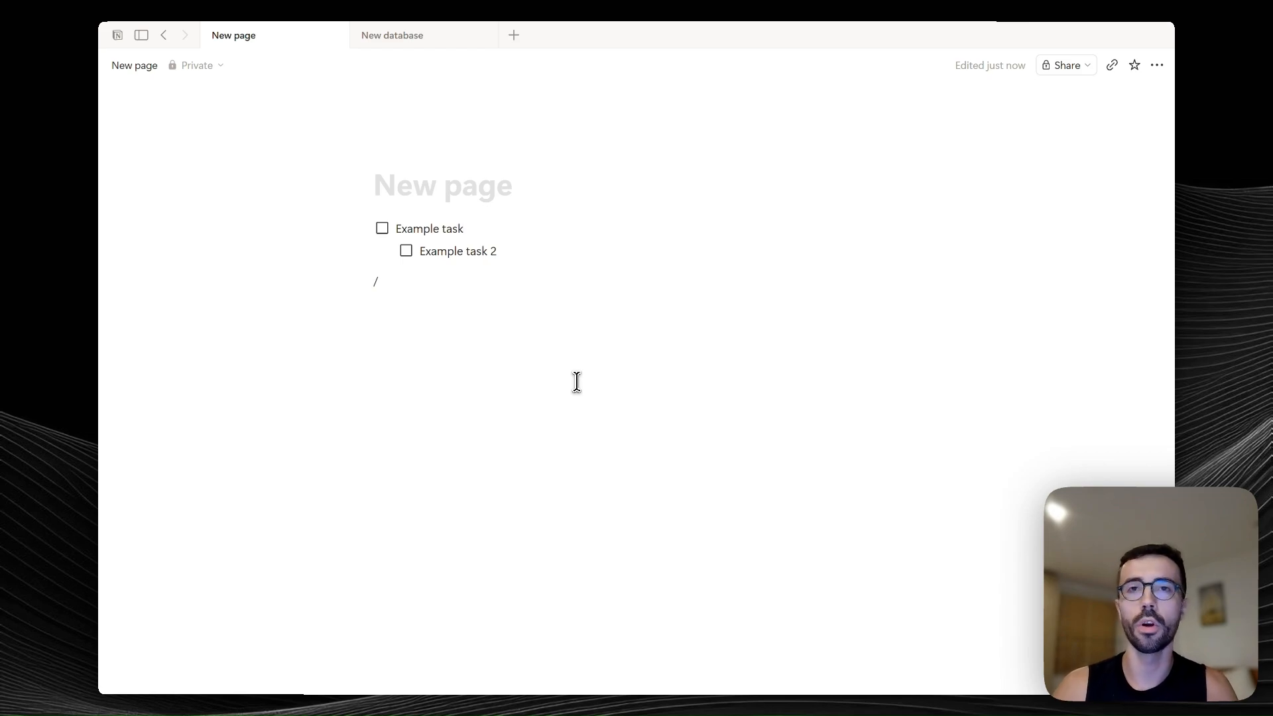
# Return to the task database and close its tab.
pyautogui.click(403, 37)
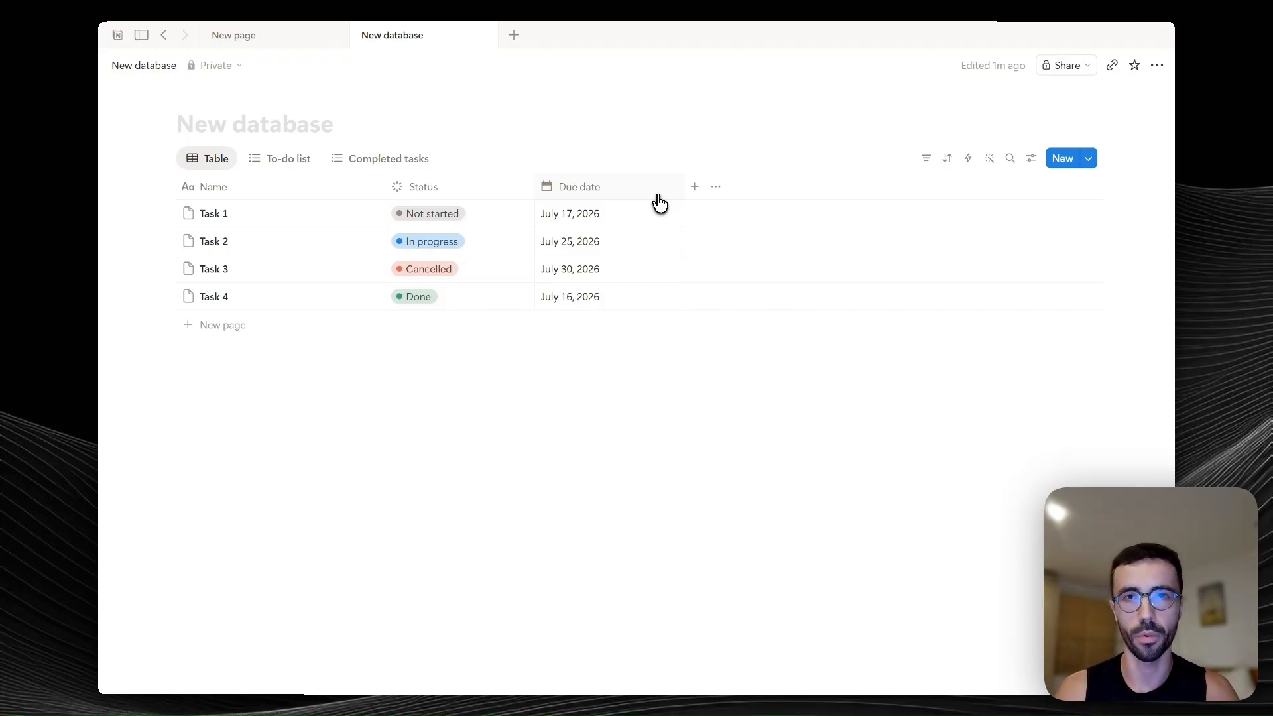
pyautogui.hotkey('ctrl', 'w')
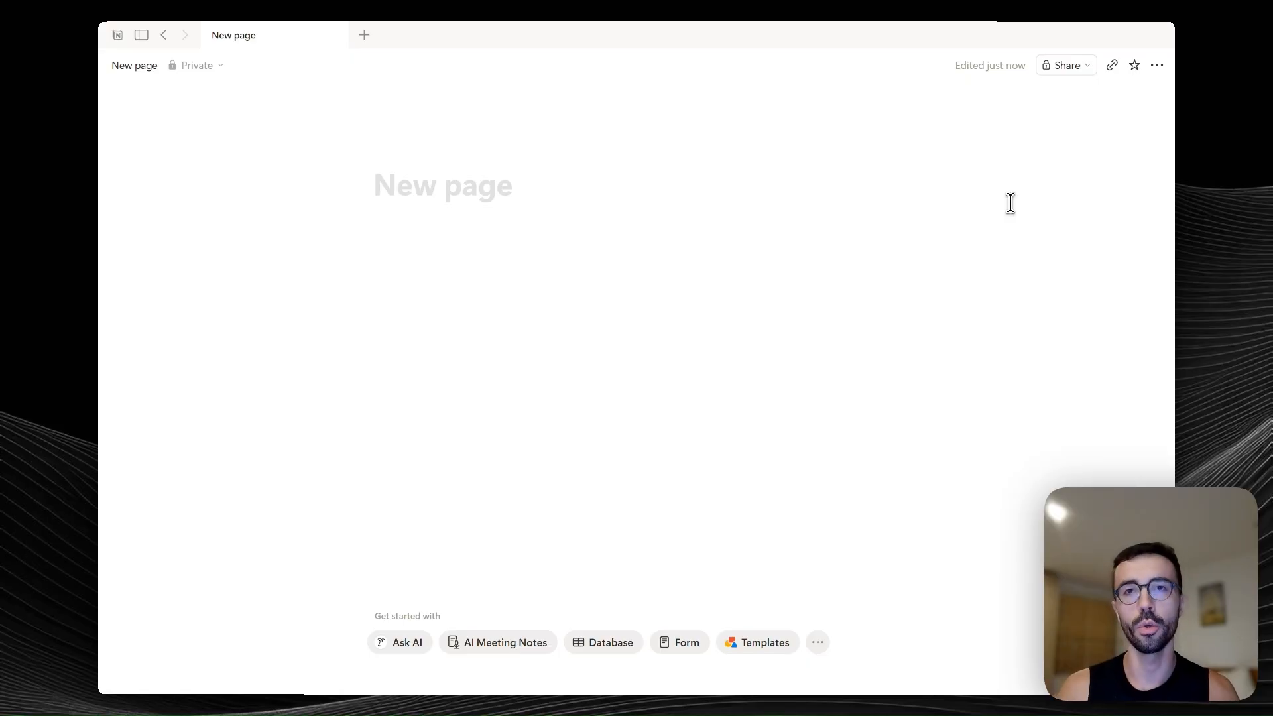